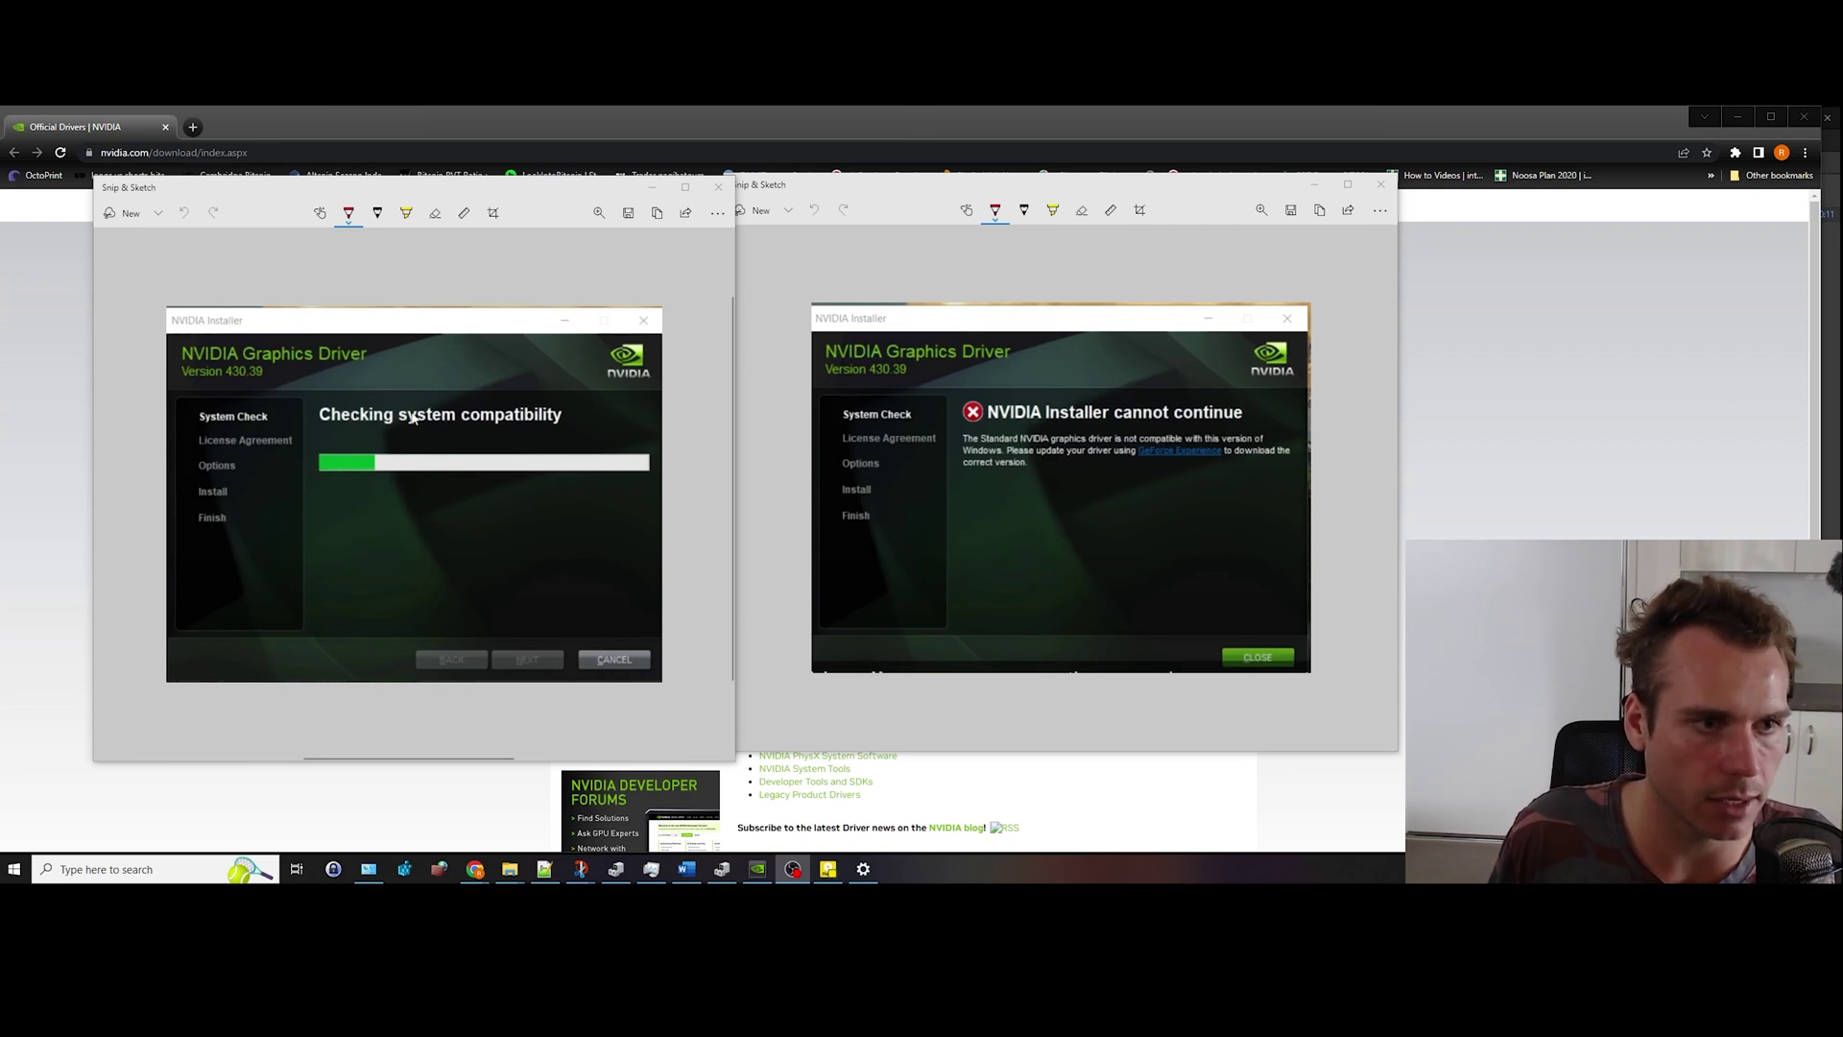
Step: Close the compatibility-check snip and center the 'NVIDIA Installer cannot continue' snip
{"action": "left_click", "coordinate": [718, 187]}
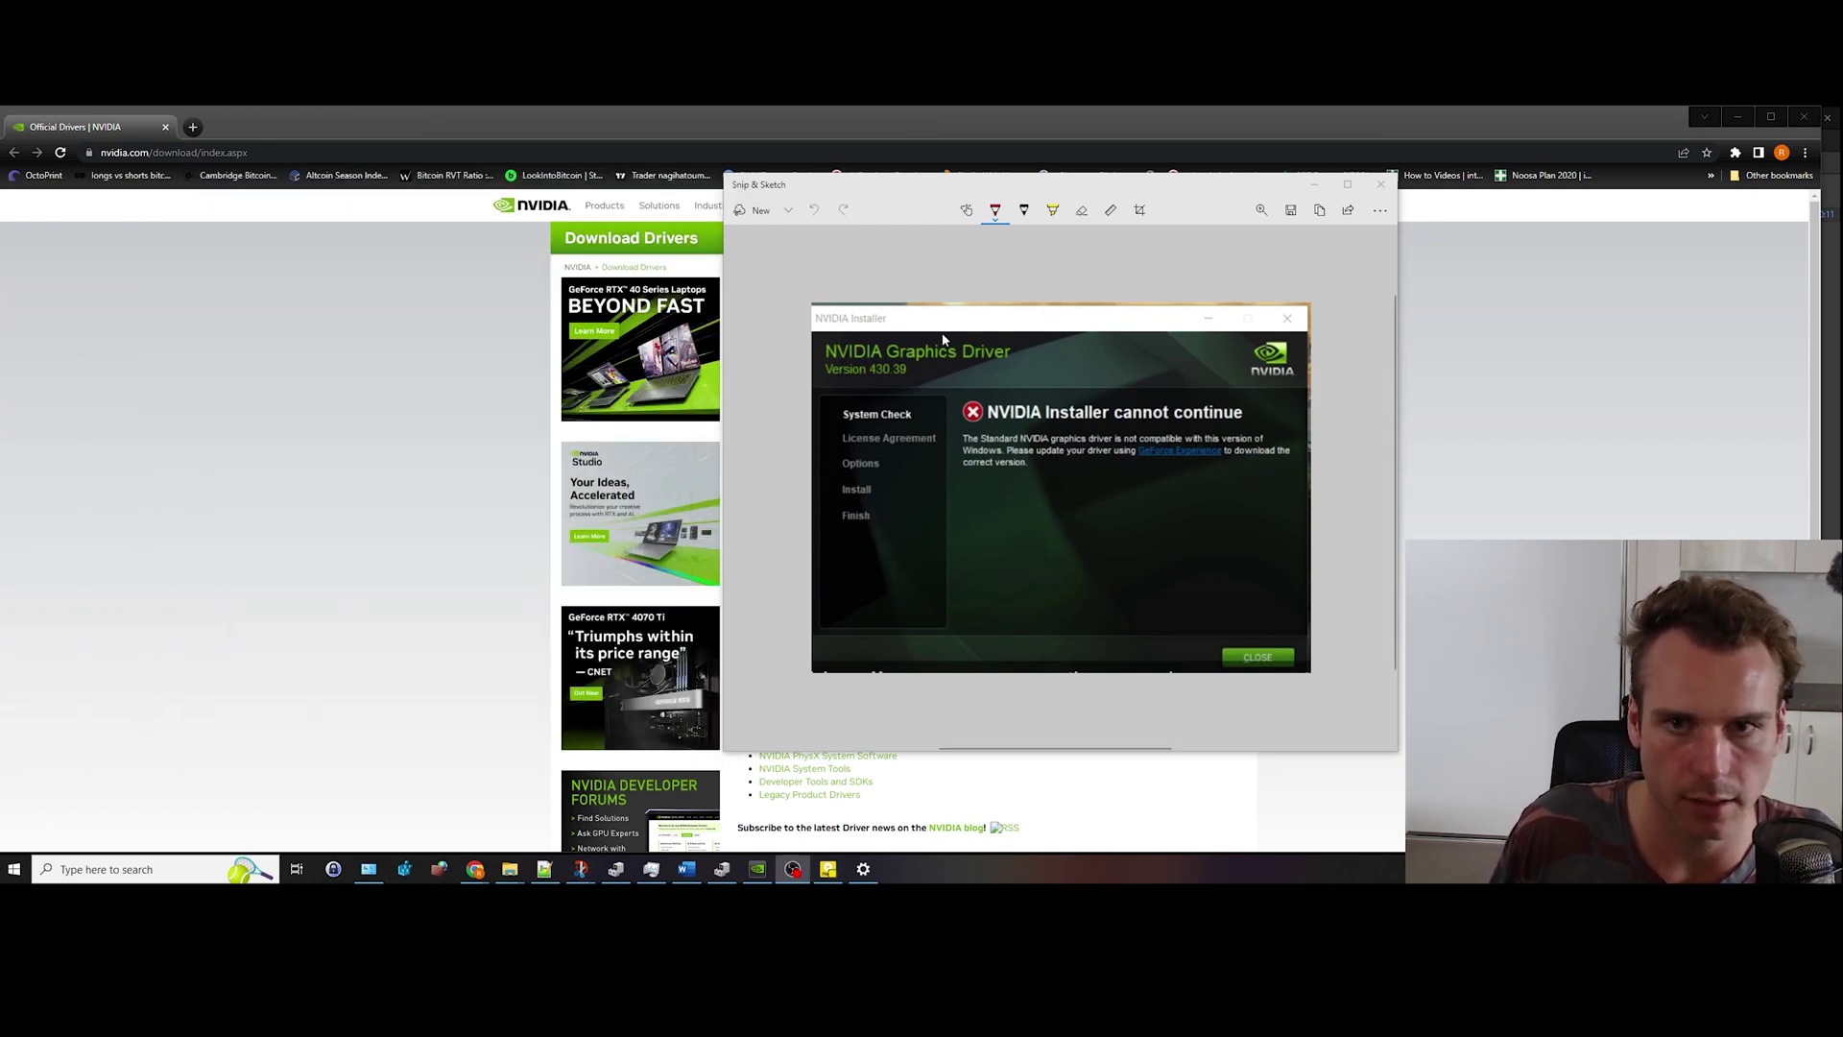
{"action": "left_click_drag", "start_coordinate": [1015, 190], "coordinate": [757, 221]}
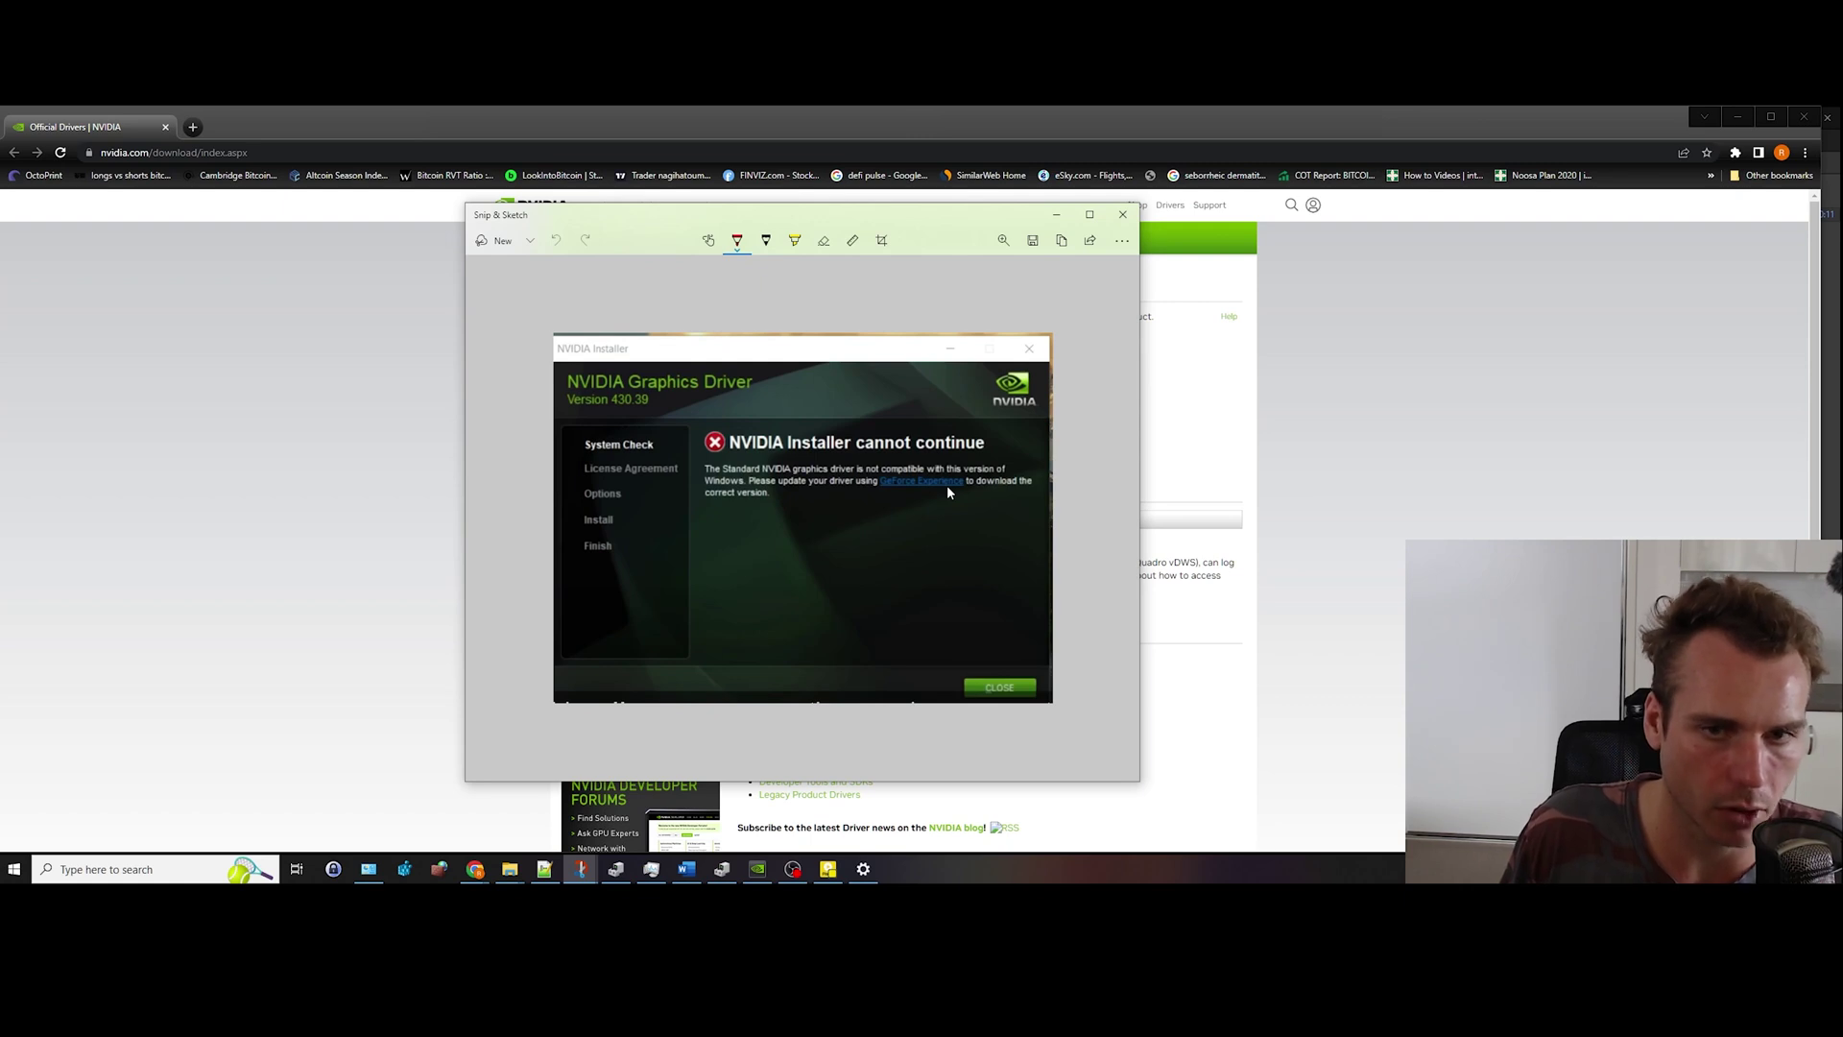
Step: Minimize Snip & Sketch and keep Game Ready Driver (GRD) as the RTX 4080 download type
{"action": "left_click", "coordinate": [1056, 214]}
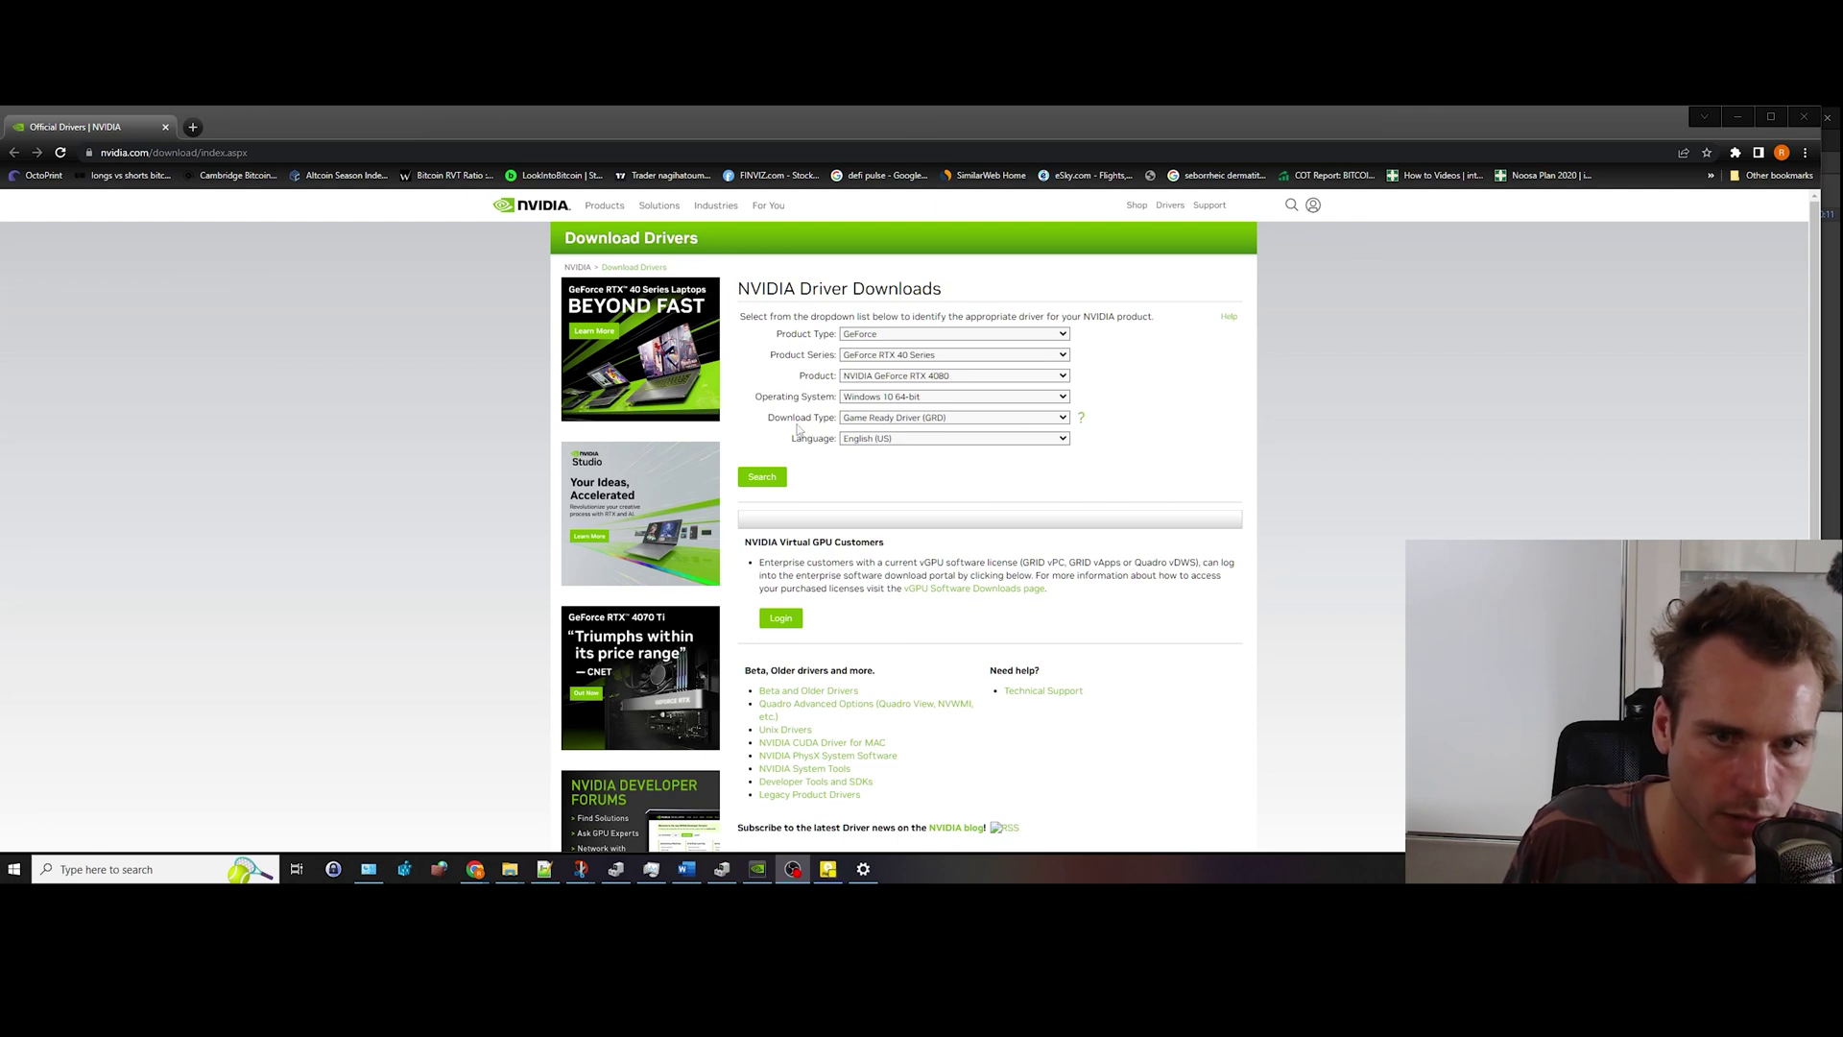
{"action": "left_click", "coordinate": [882, 419]}
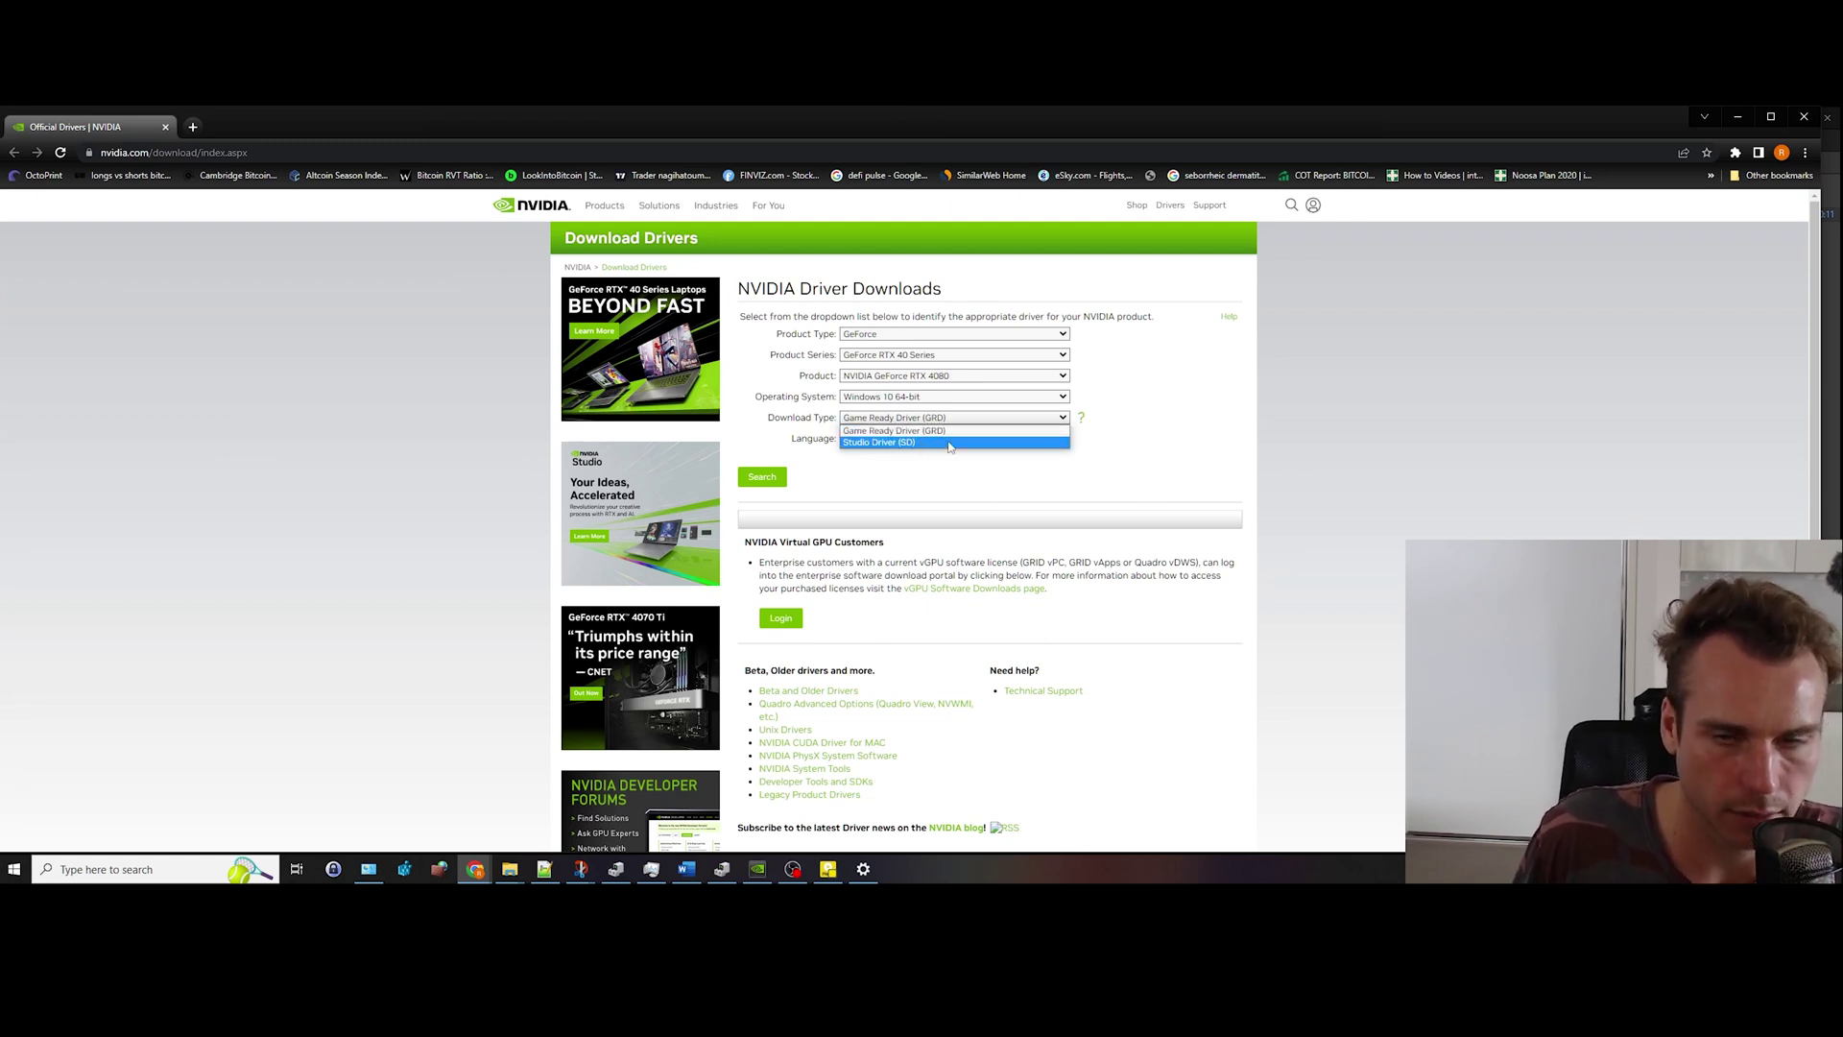
{"action": "key", "text": "Up"}
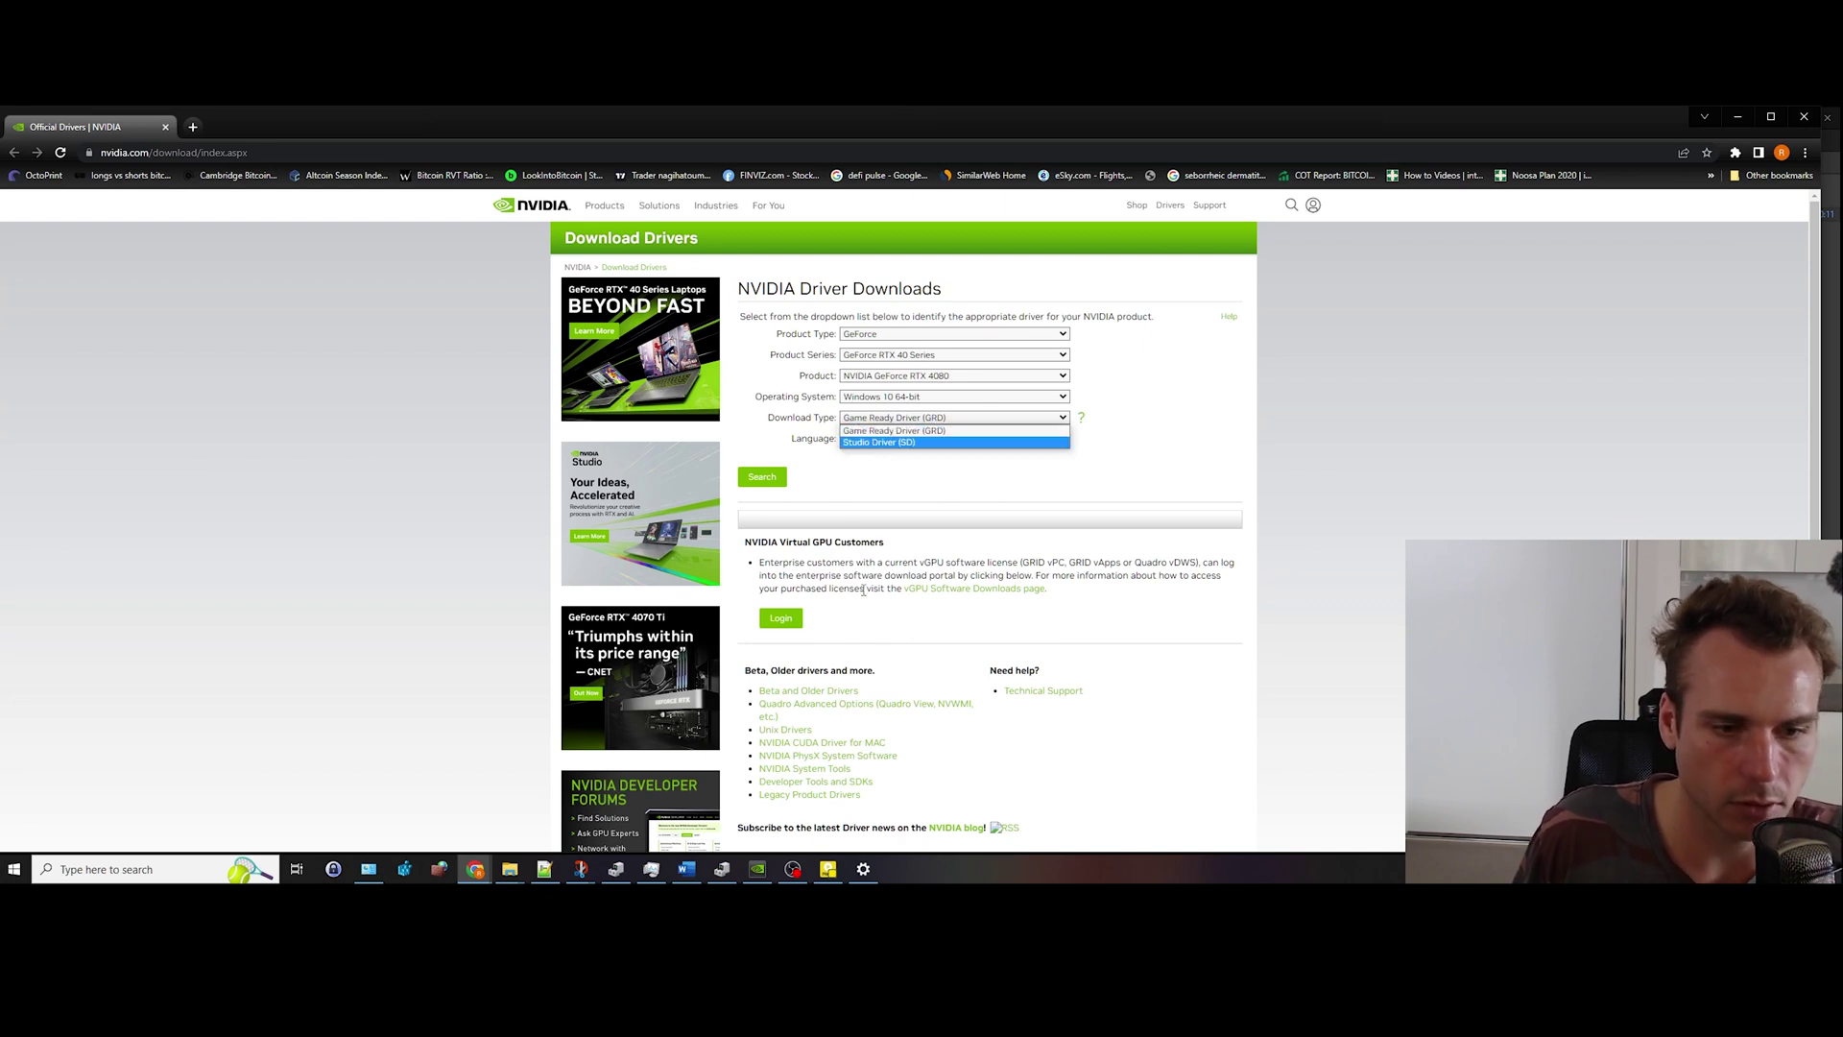
Step: Bring the Downloads folder forward and make it taller to show the 528.02 driver package
{"action": "mouse_move", "coordinate": [516, 872]}
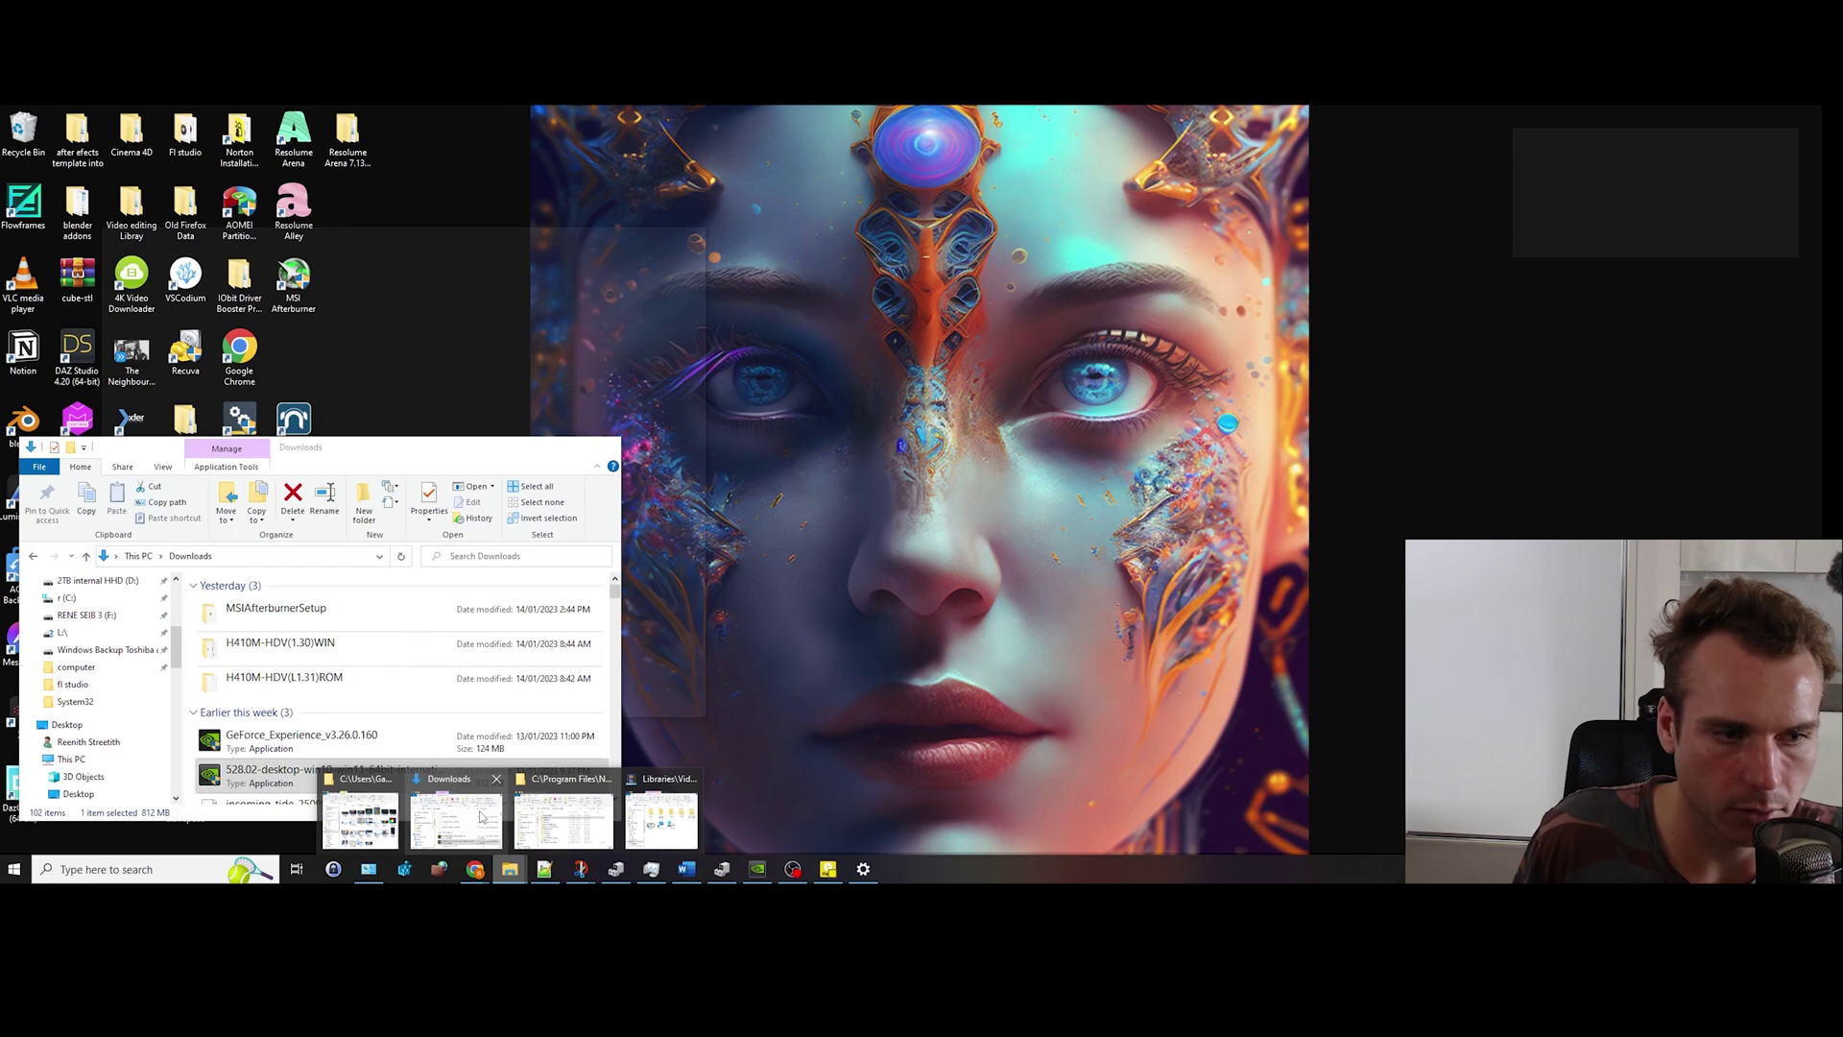
{"action": "left_click", "coordinate": [482, 816]}
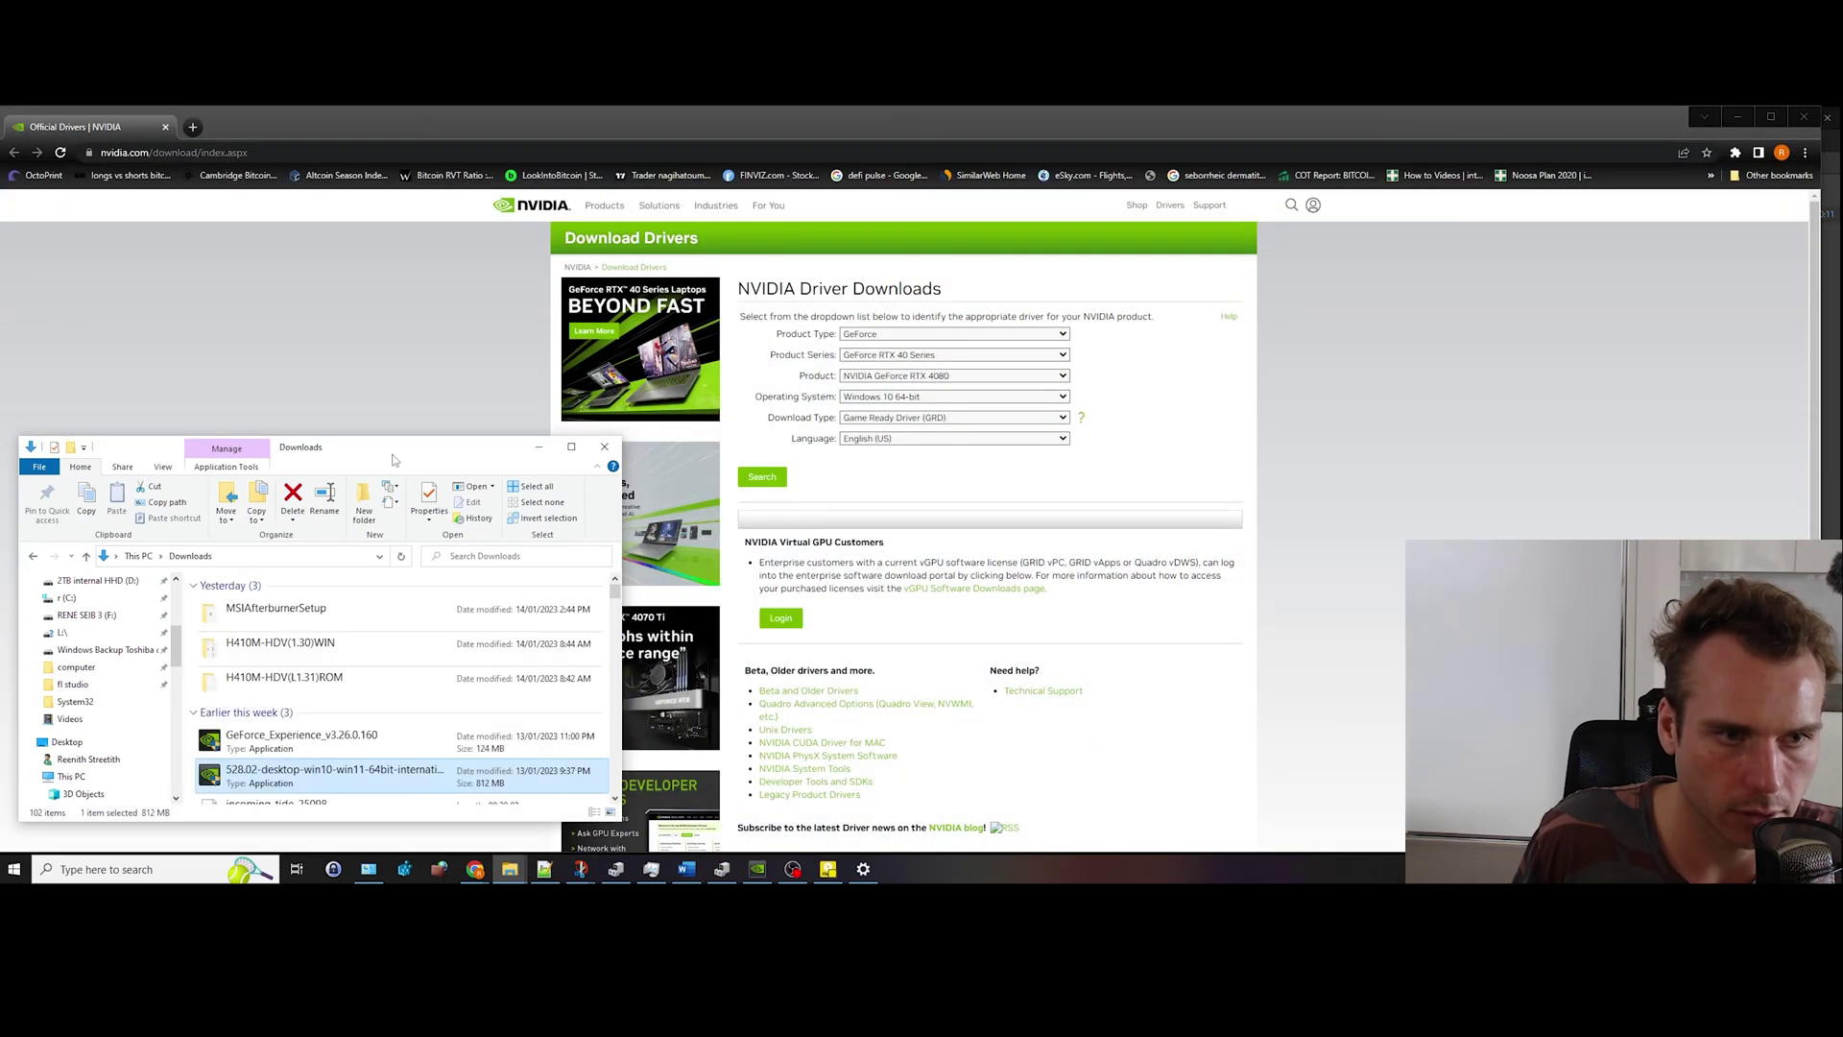
{"action": "left_click_drag", "start_coordinate": [508, 697], "coordinate": [509, 777]}
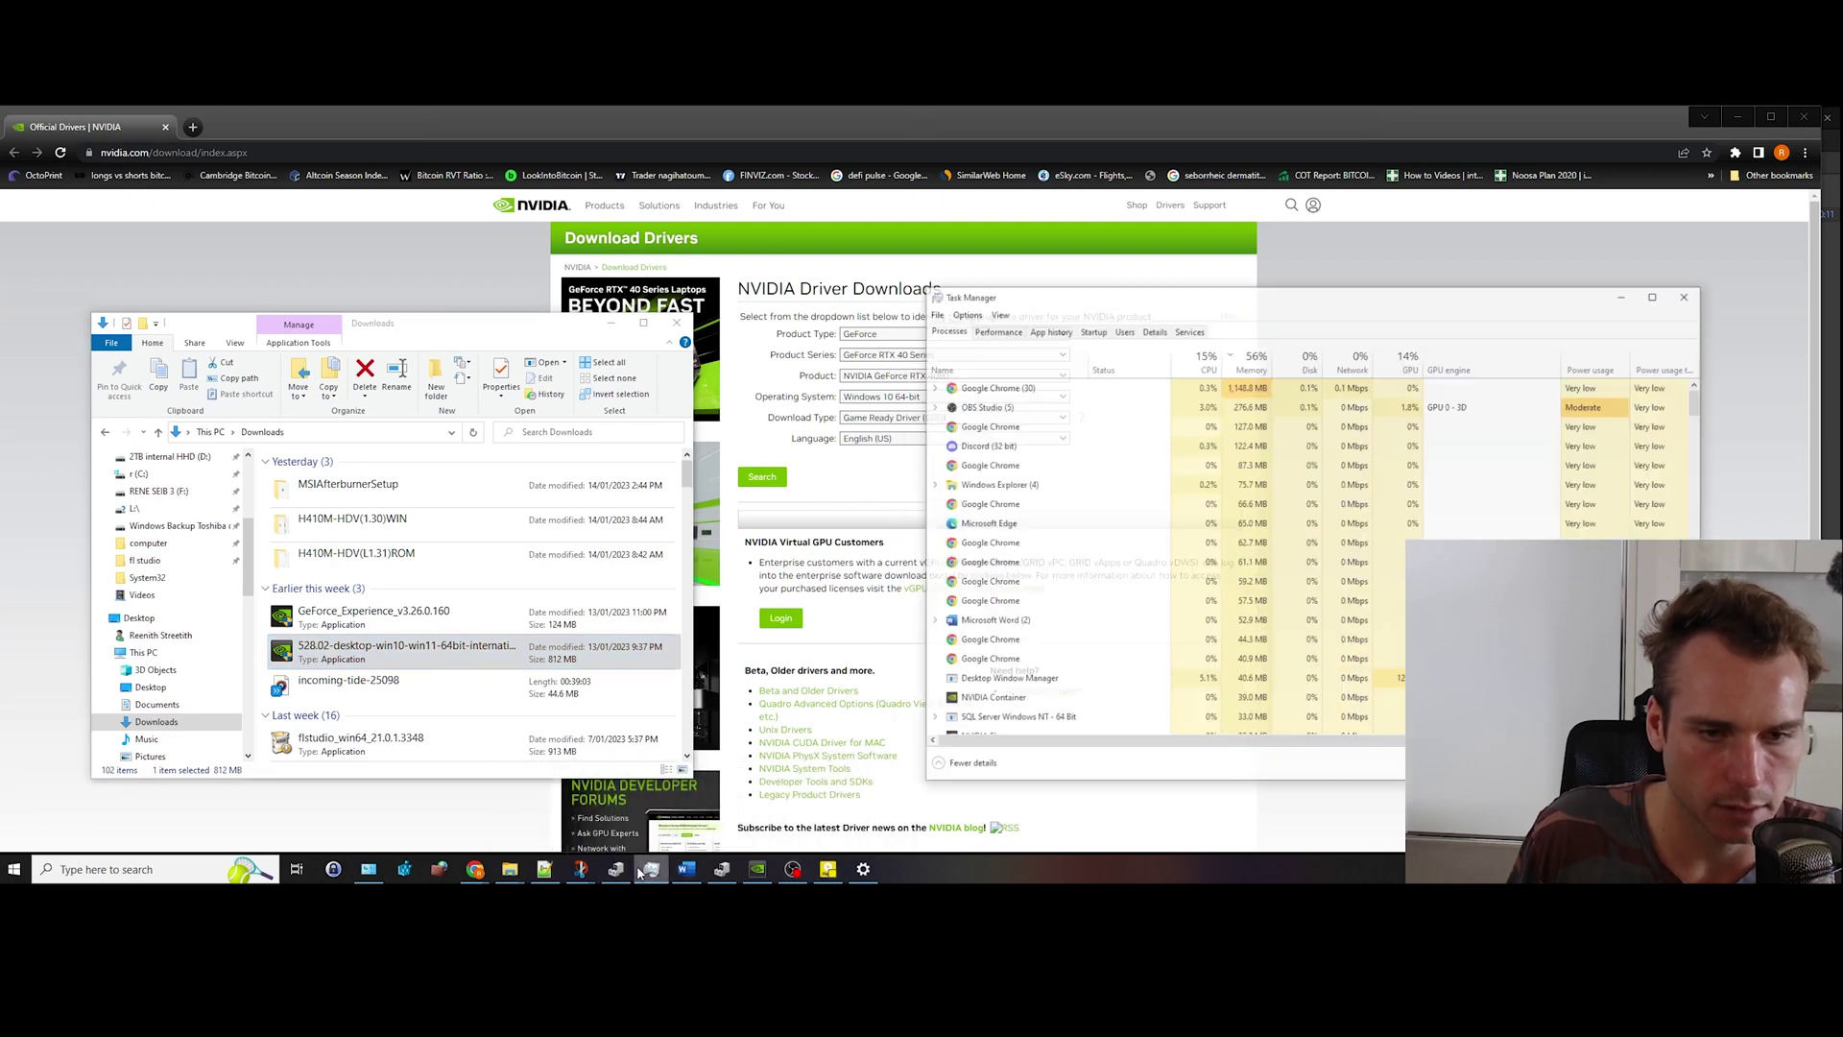
Step: Launch the 528.02 driver package and select its suggested extraction path
{"action": "right_click", "coordinate": [362, 659]}
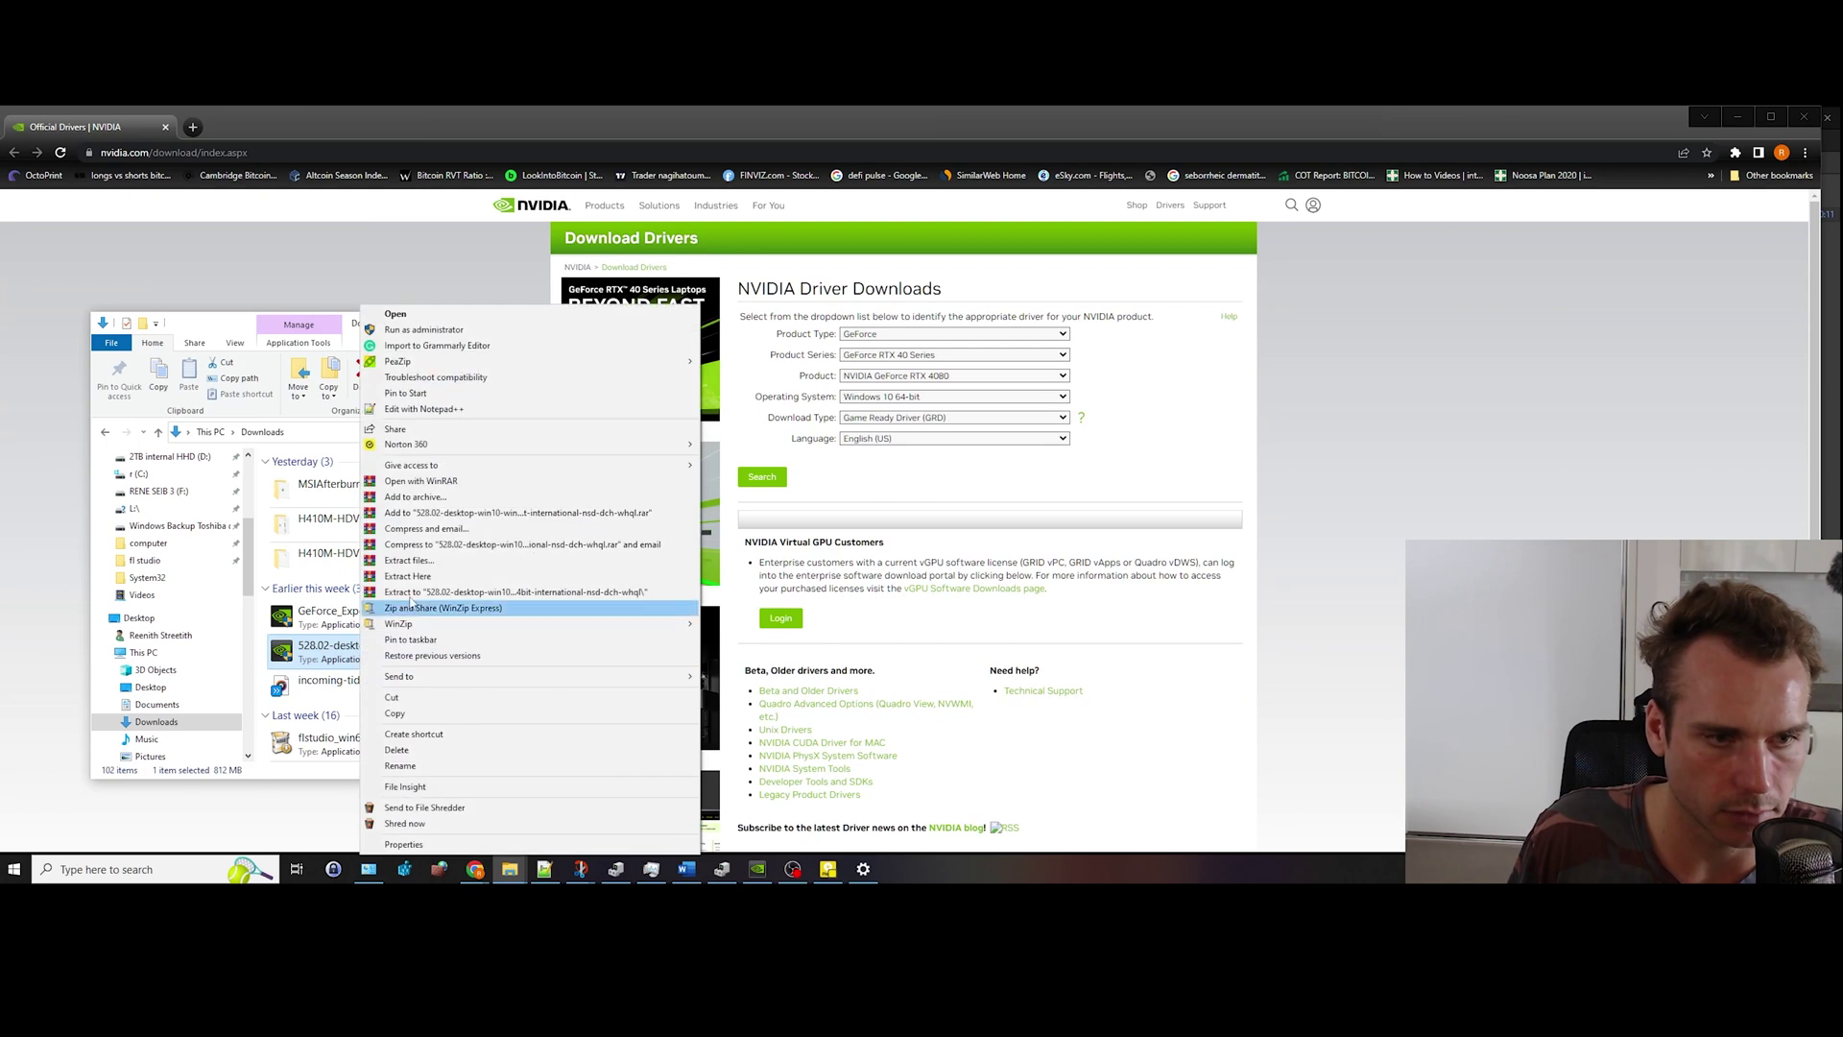
{"action": "left_click", "coordinate": [448, 321]}
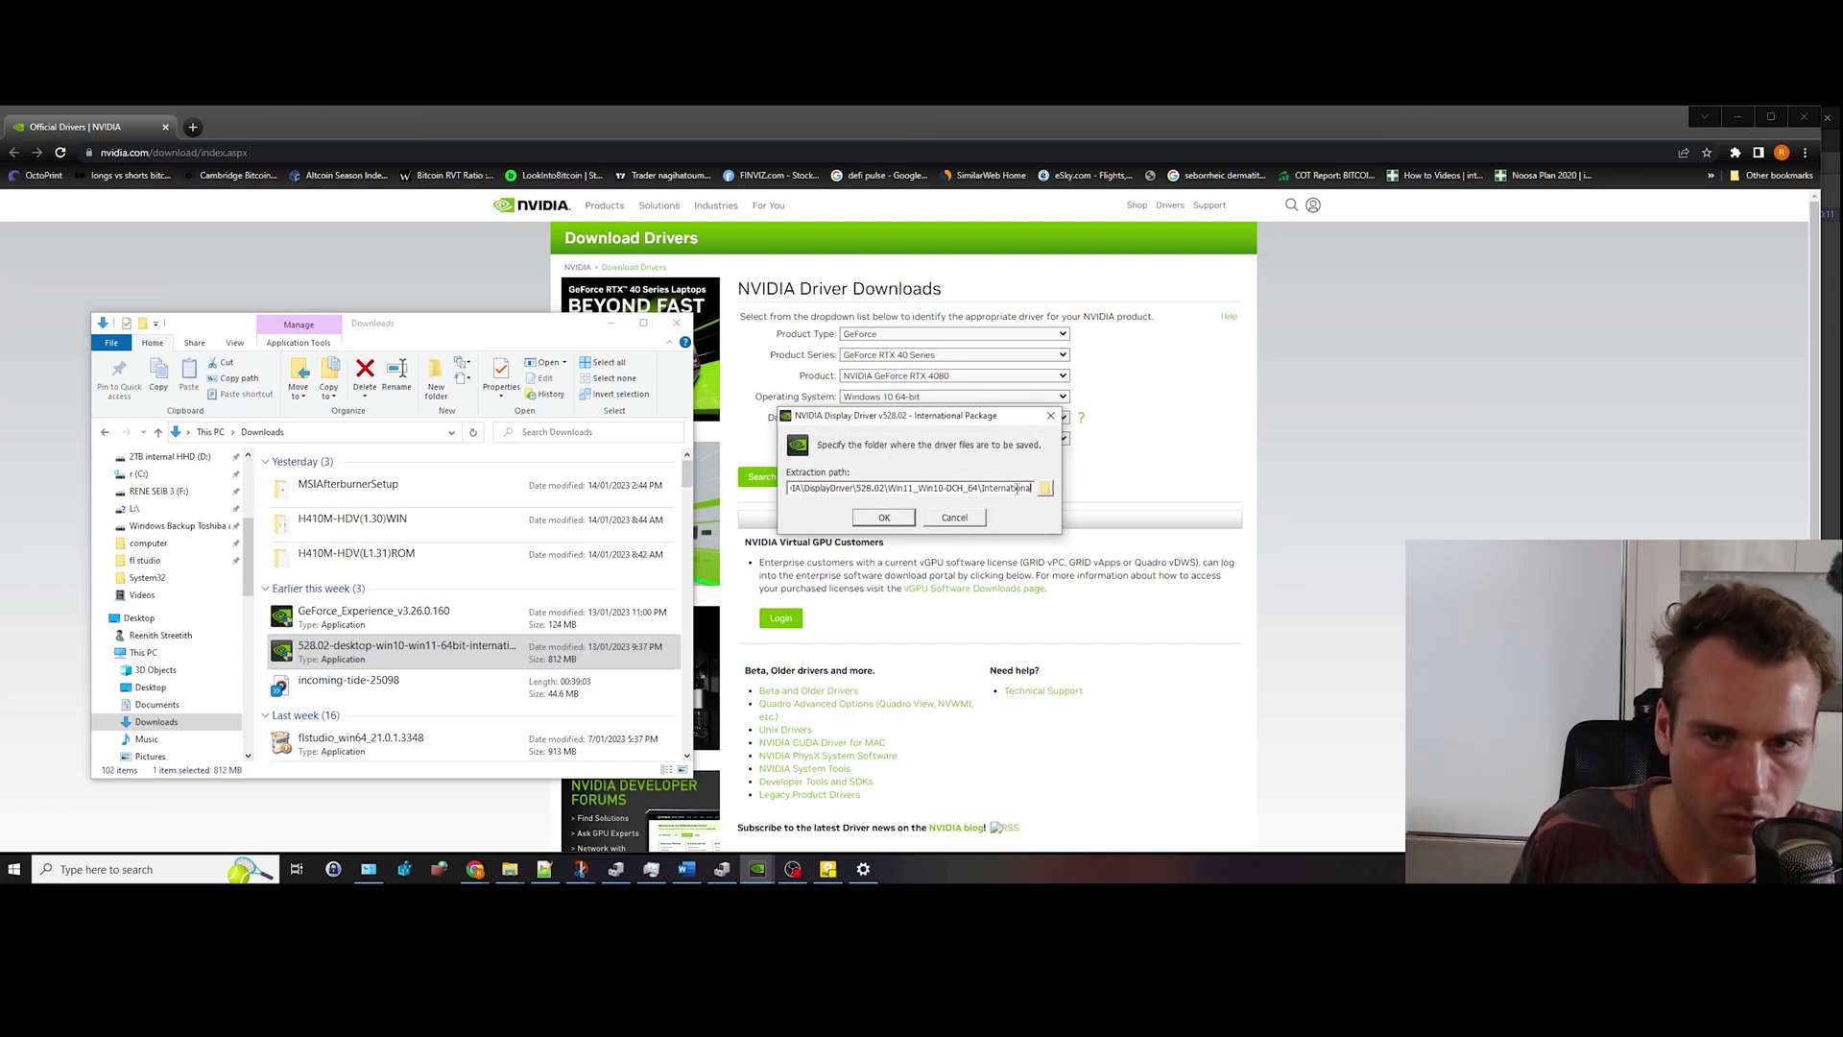
{"action": "left_click_drag", "start_coordinate": [793, 488], "coordinate": [1029, 489]}
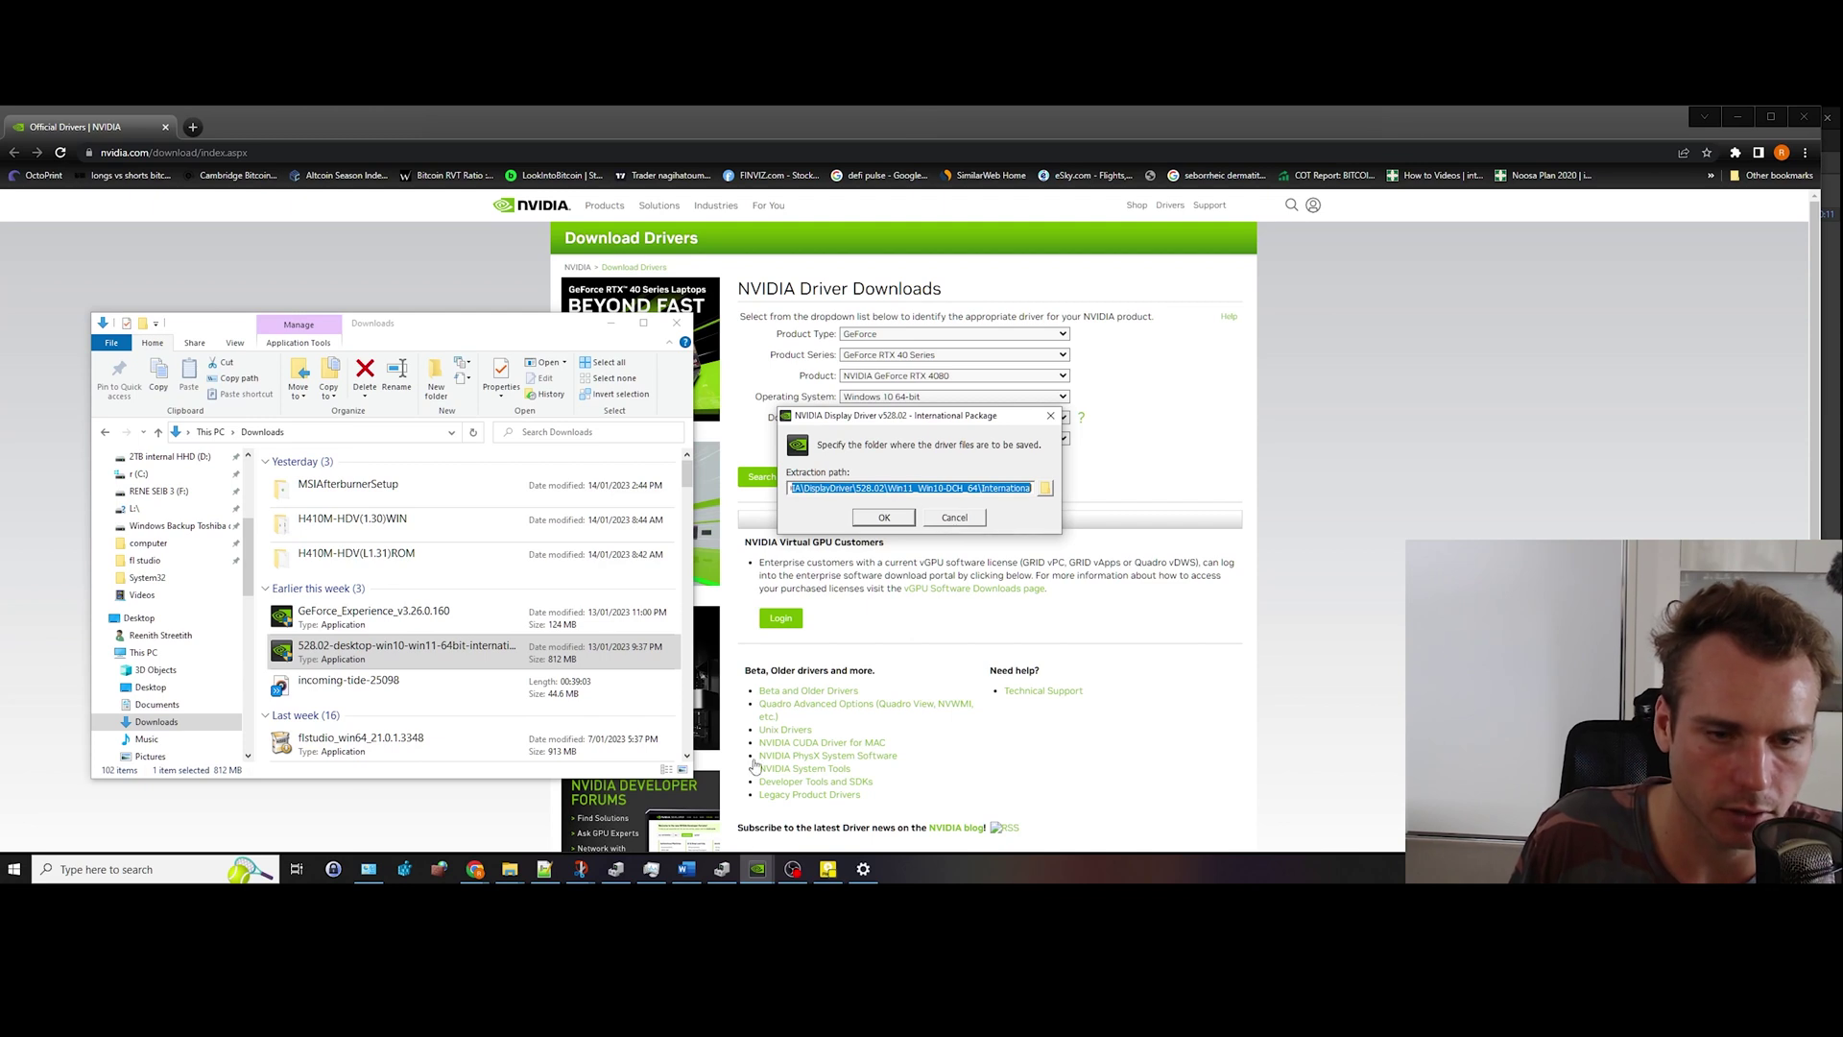
{"action": "left_click", "coordinate": [510, 868]}
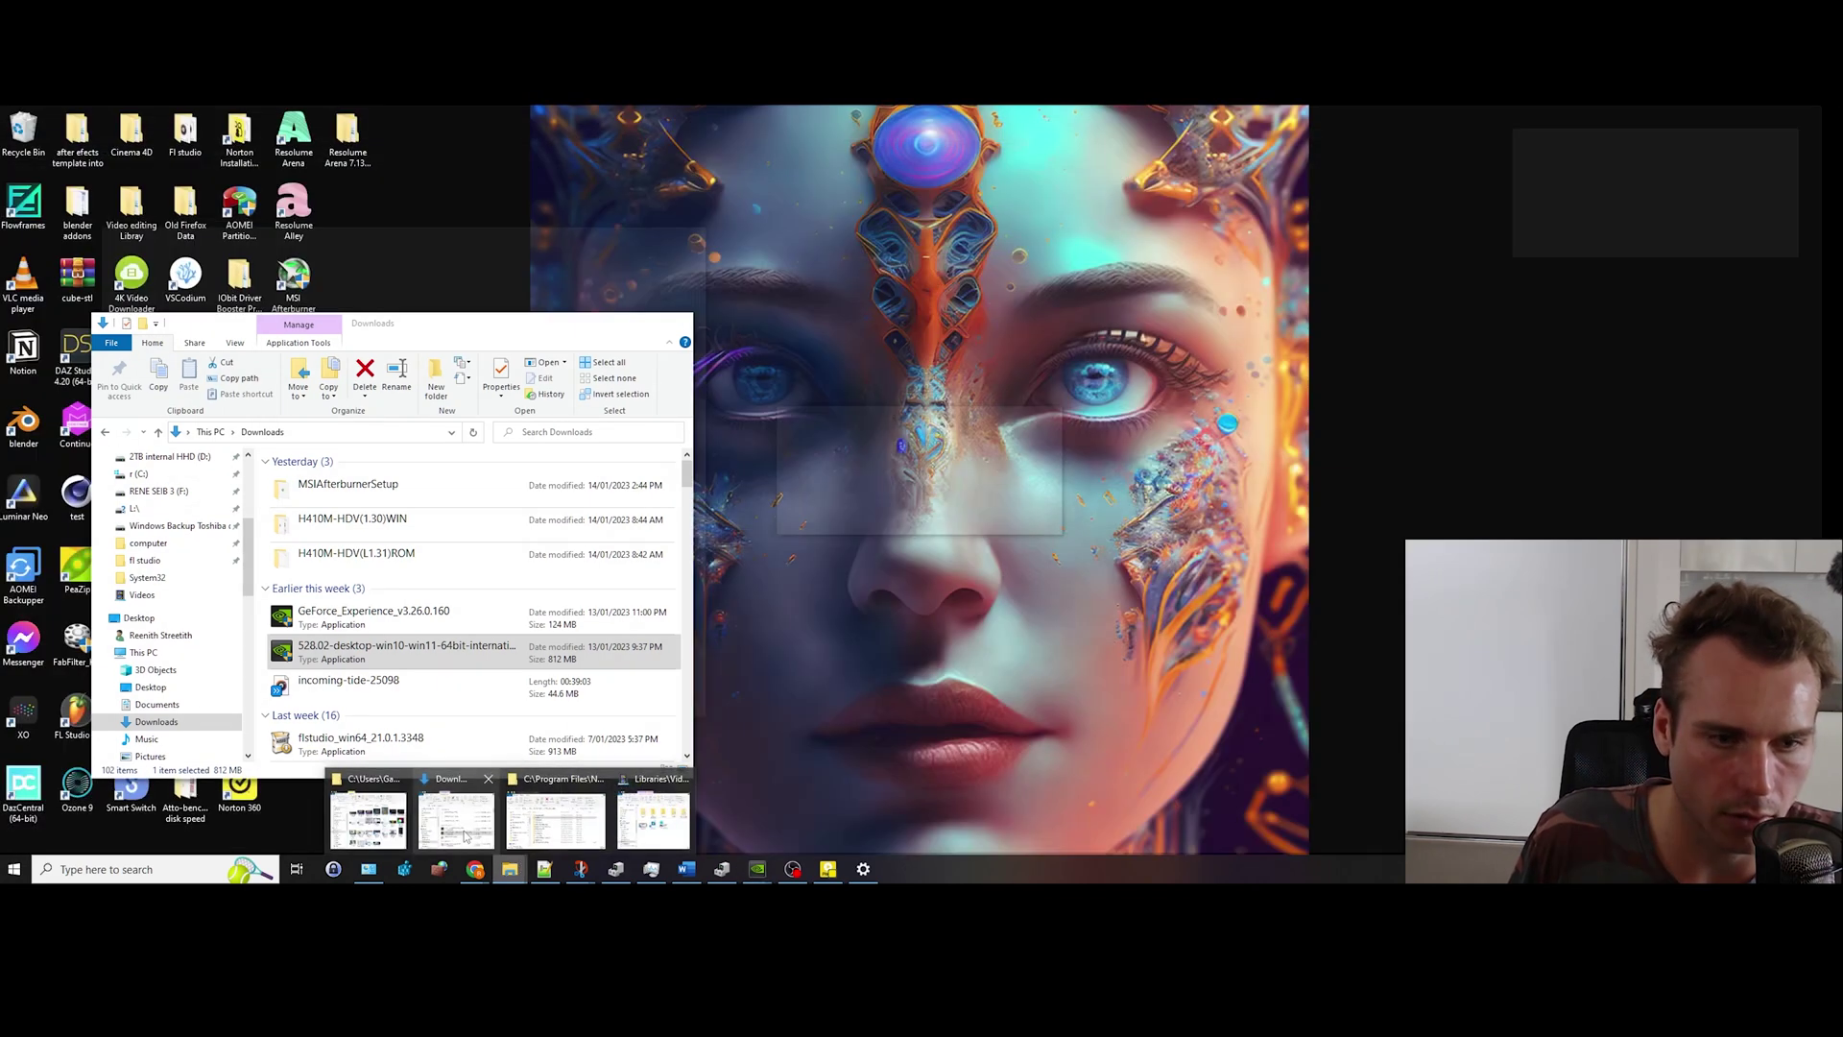
Step: Show the C: drive in the Libraries window and enlarge the window
{"action": "left_click", "coordinate": [625, 823]}
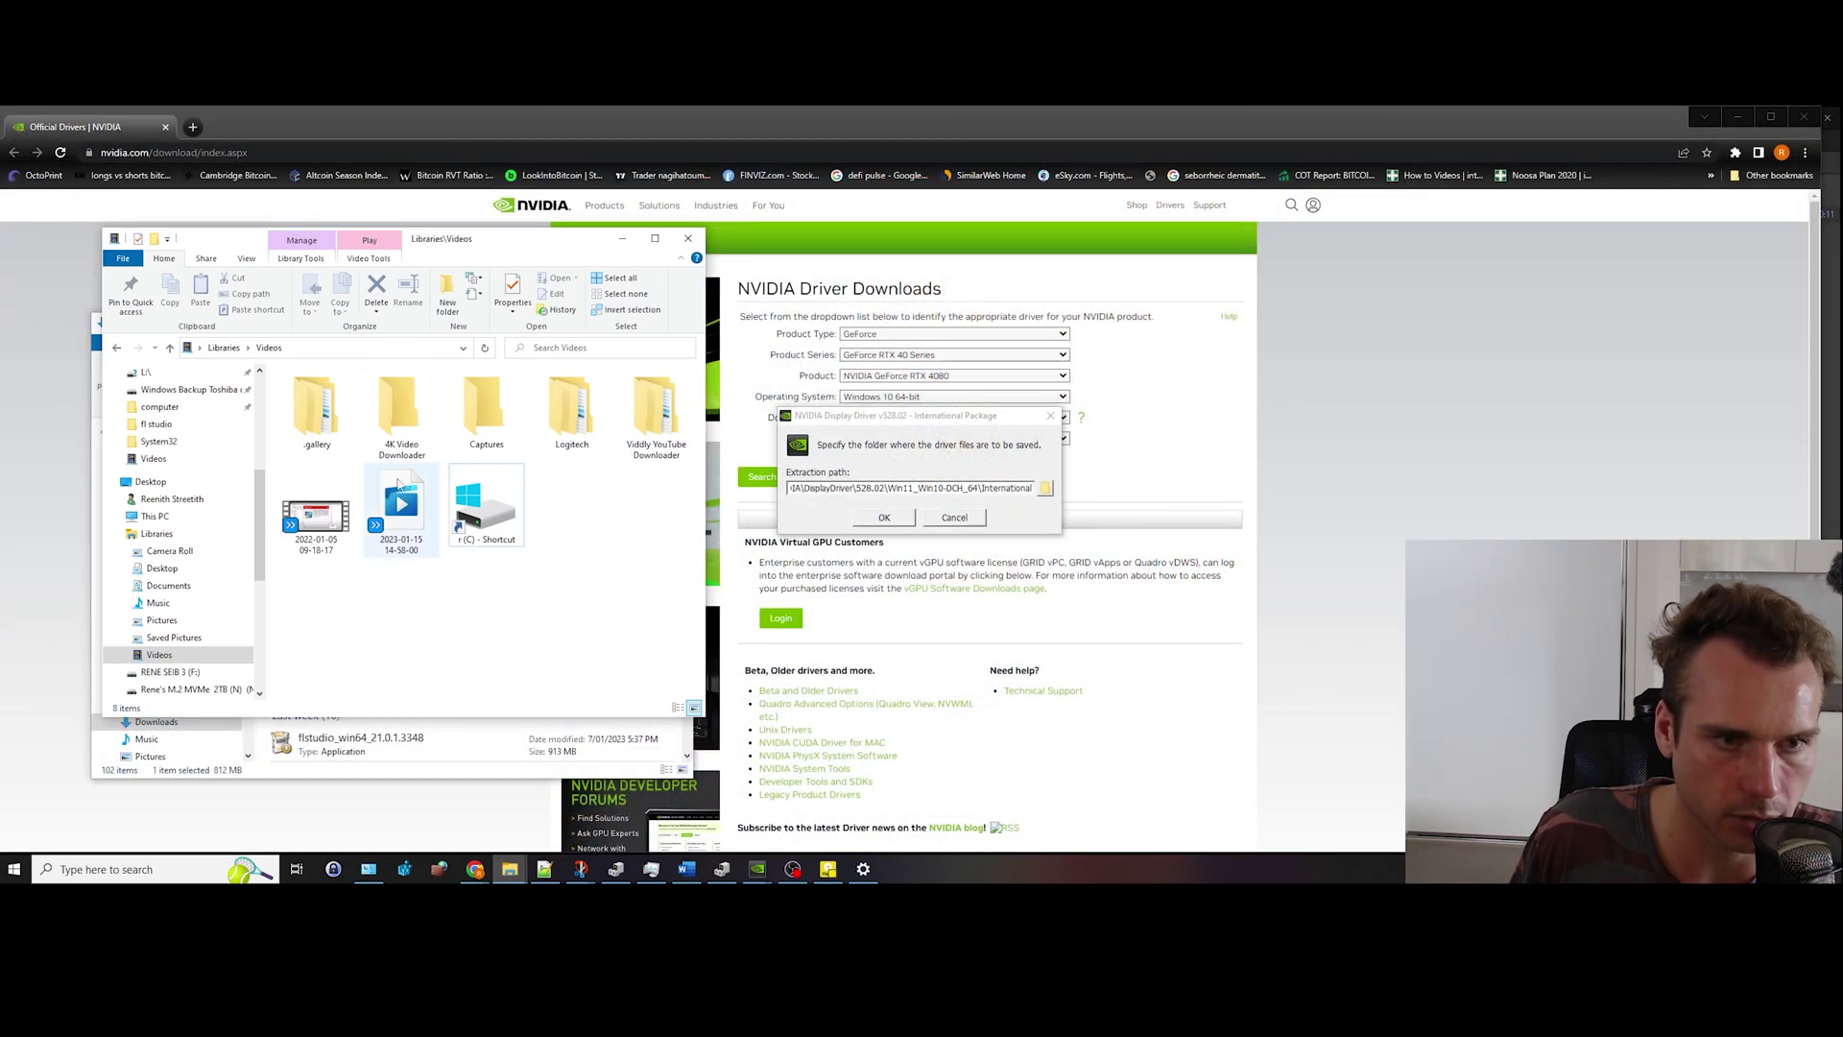
{"action": "scroll", "coordinate": [166, 492], "scroll_direction": "up", "scroll_amount": 2}
{"action": "scroll", "coordinate": [166, 493], "scroll_direction": "up", "scroll_amount": 2}
{"action": "left_click", "coordinate": [152, 475]}
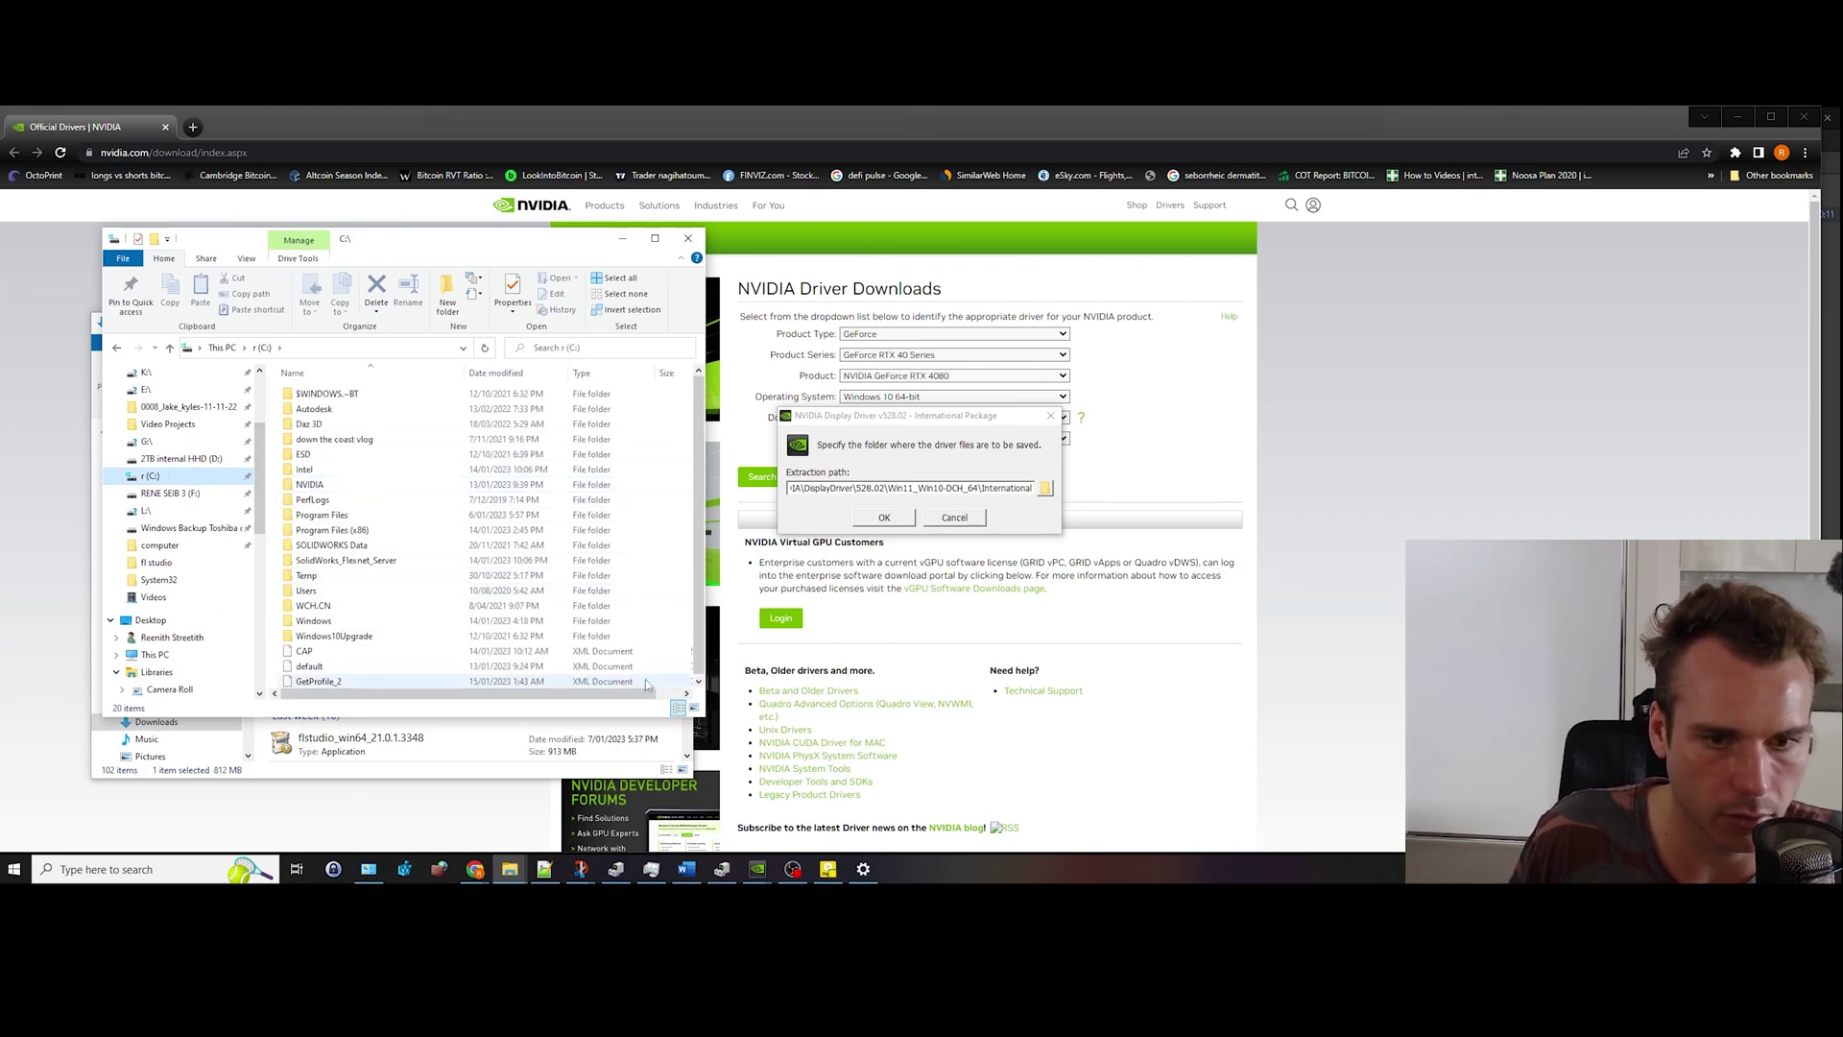
{"action": "left_click_drag", "start_coordinate": [703, 715], "coordinate": [948, 794]}
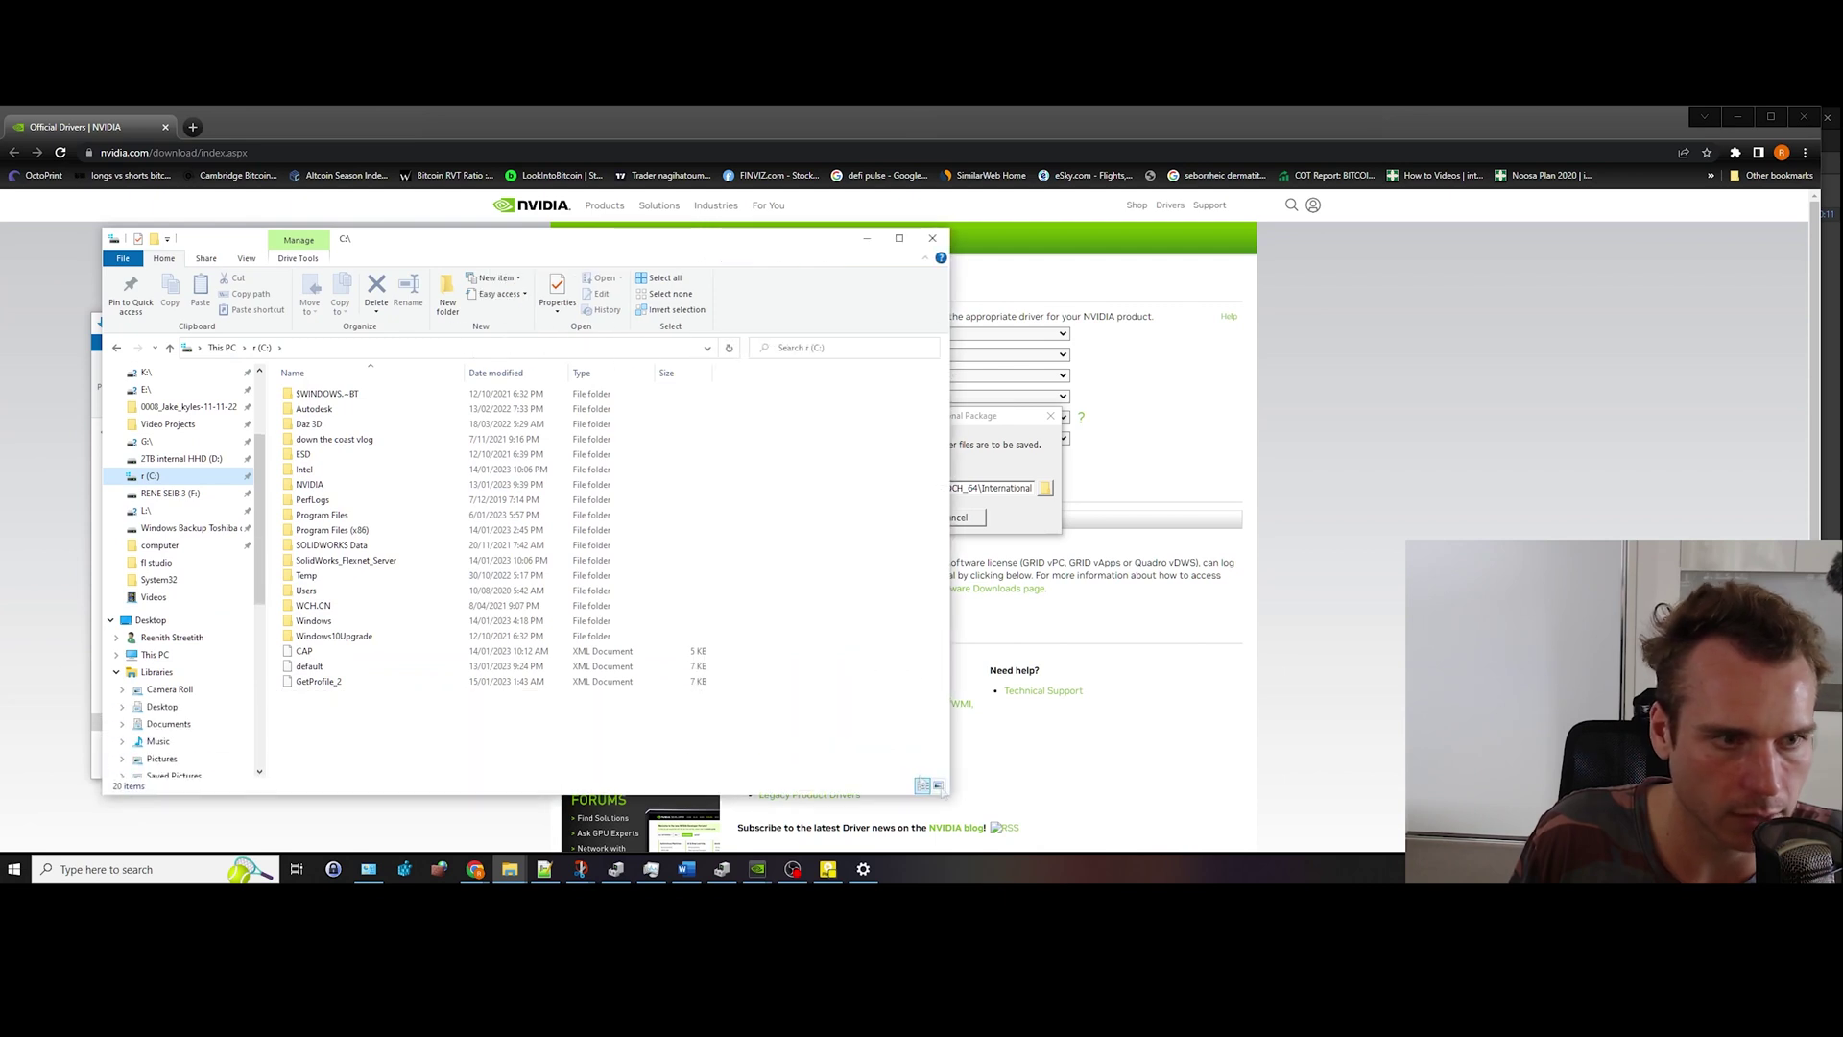
Step: Open C:\NVIDIA\DisplayDriver\528.02 and place the extraction dialog beside it
{"action": "double_click", "coordinate": [341, 490]}
{"action": "double_click", "coordinate": [329, 410]}
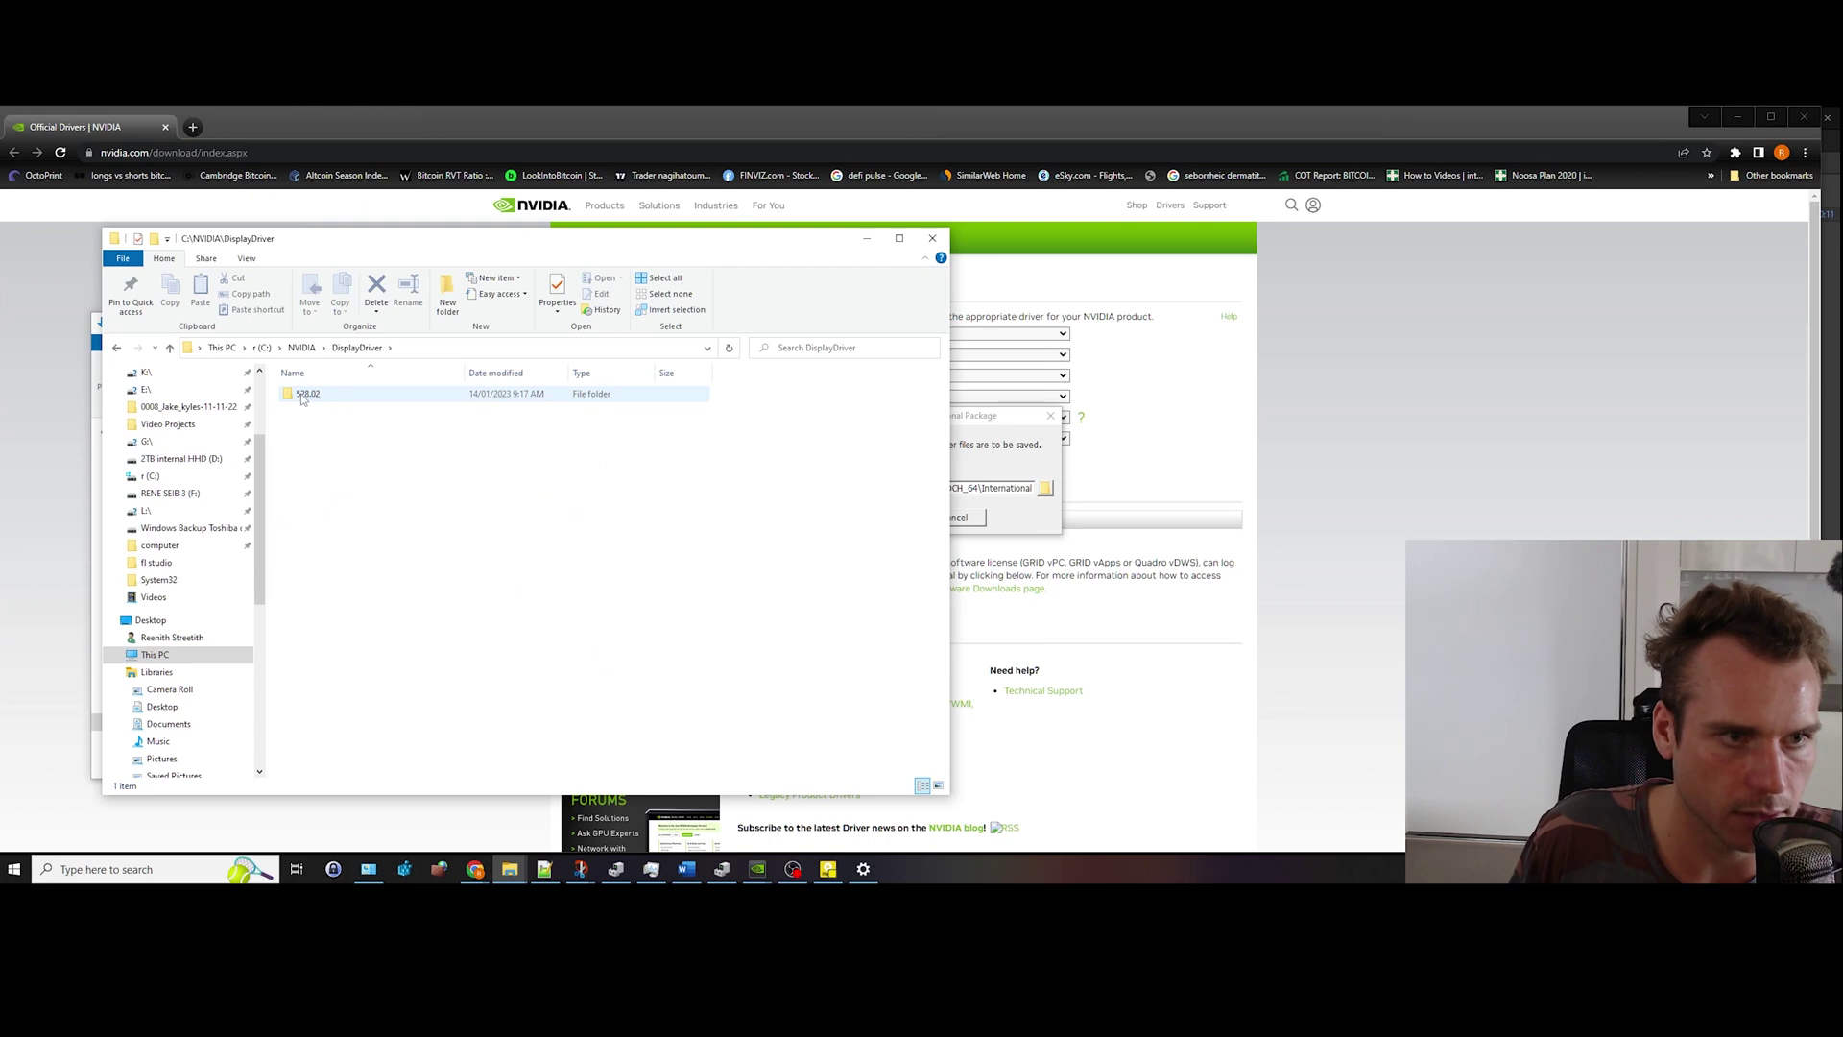
{"action": "double_click", "coordinate": [303, 397]}
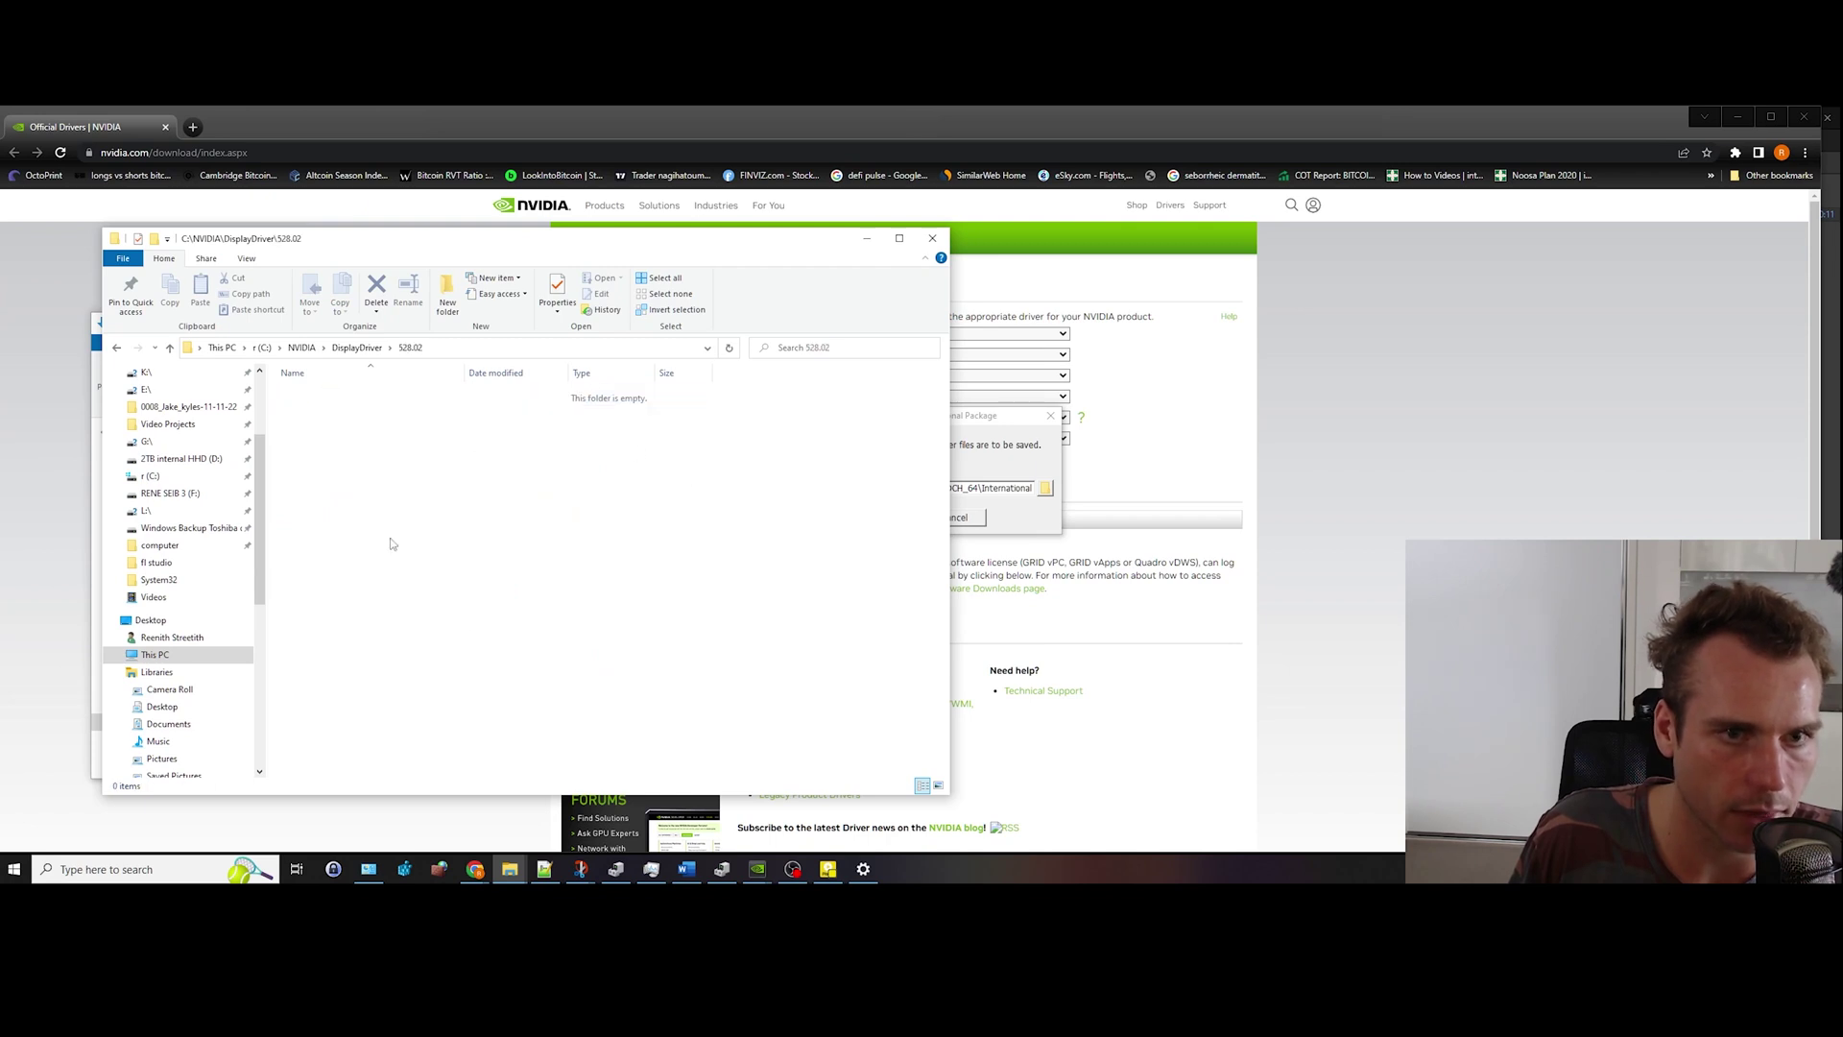
{"action": "left_click", "coordinate": [1007, 420]}
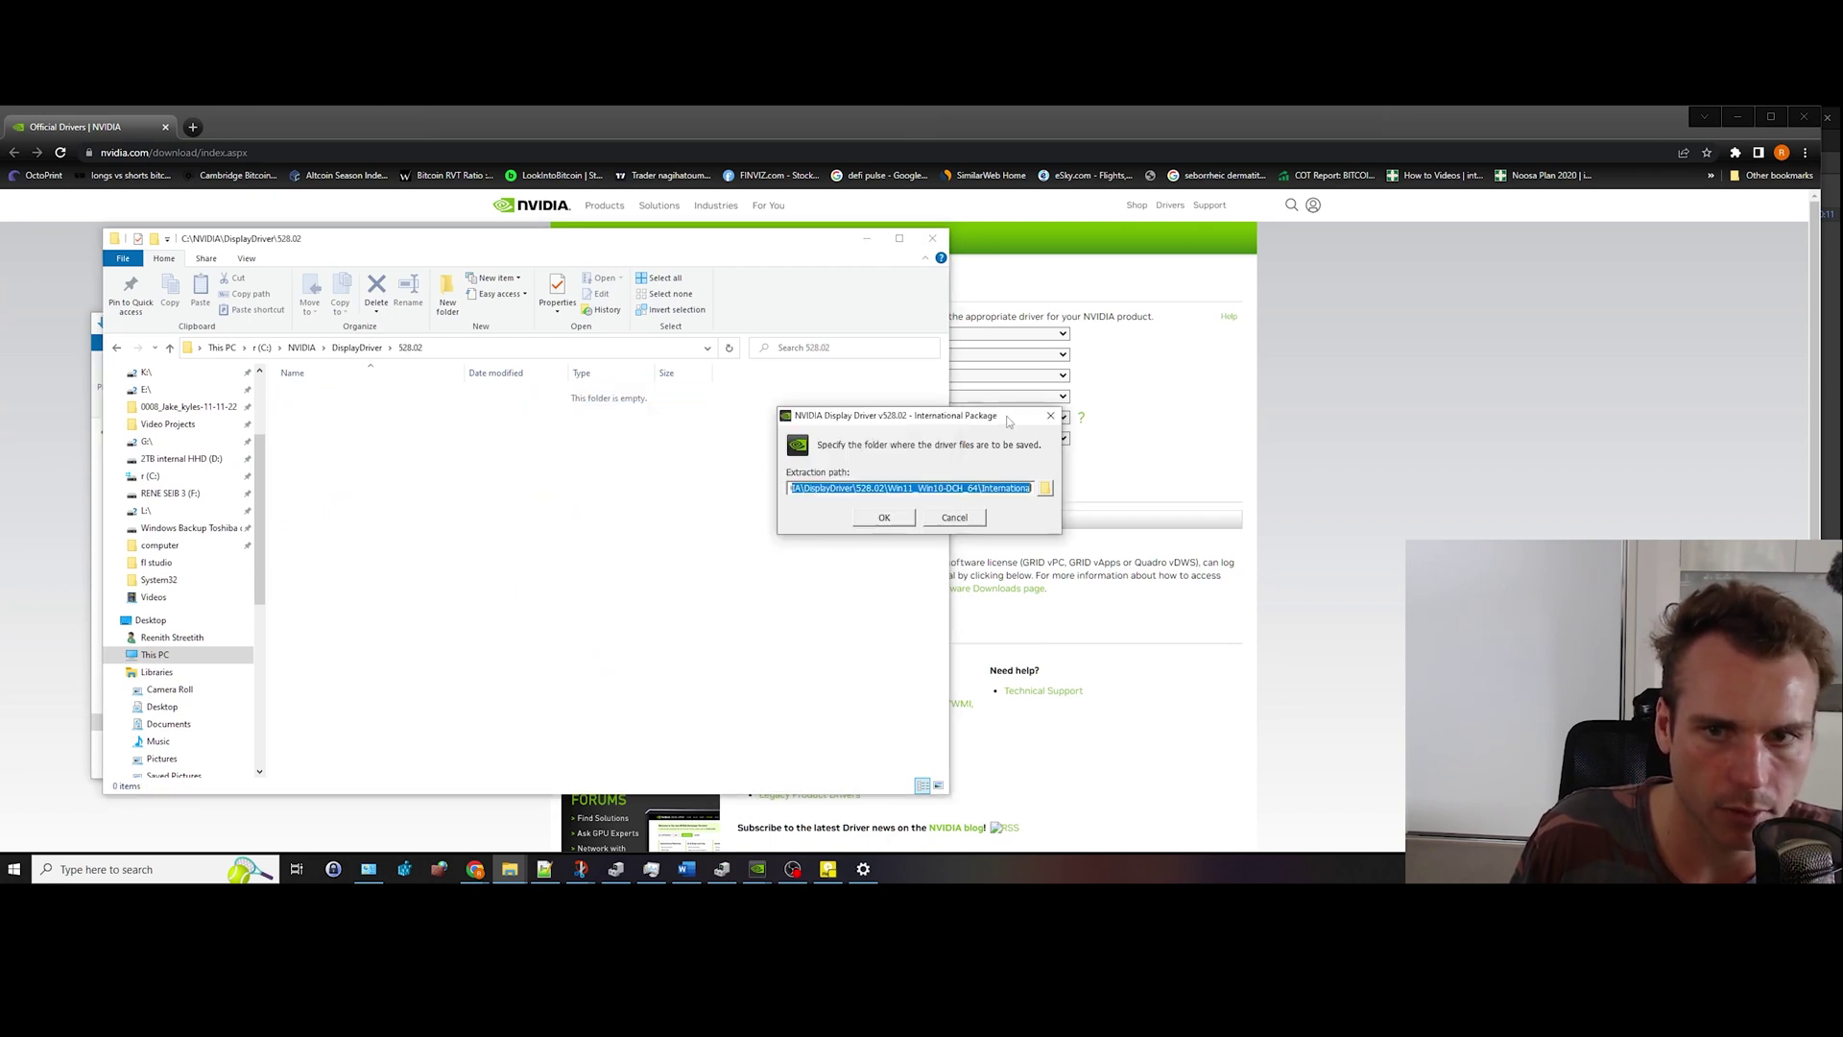
{"action": "left_click_drag", "start_coordinate": [1007, 420], "coordinate": [1219, 437]}
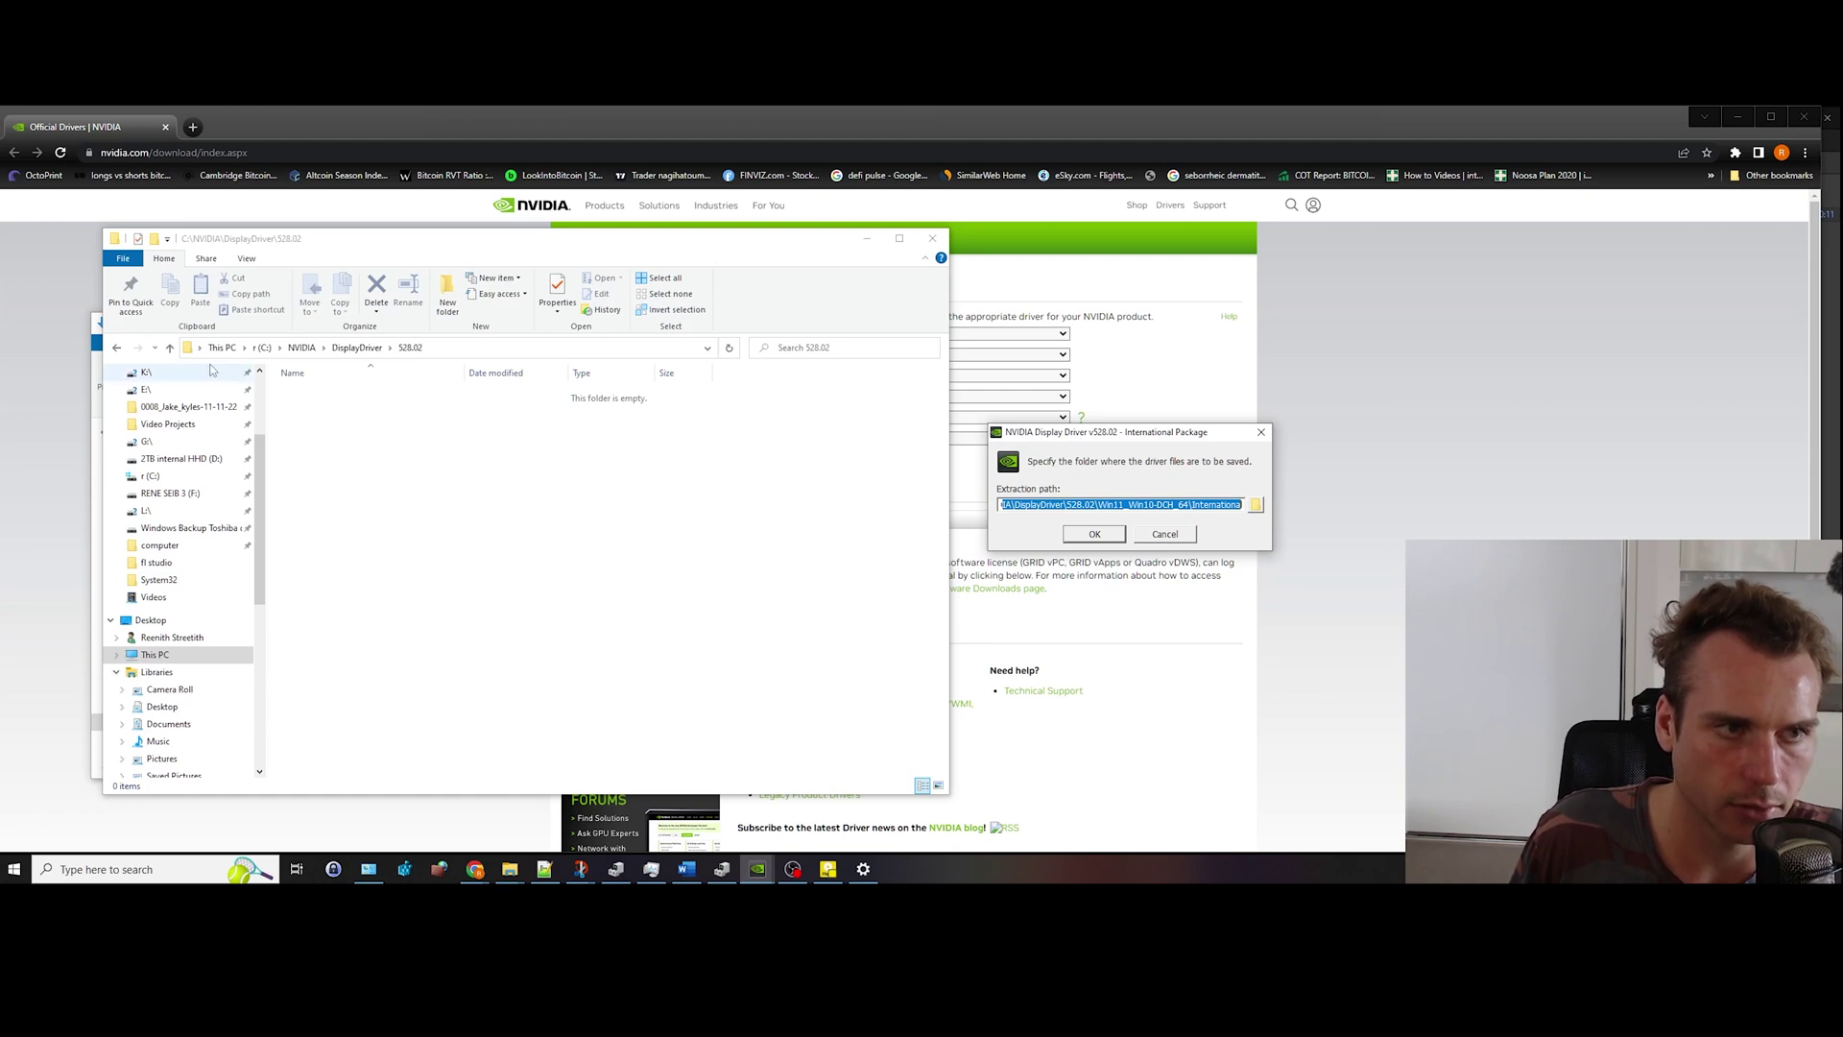
Step: Go up to the C:\NVIDIA folder and dismiss the extraction folder browser, keeping the path
{"action": "left_click", "coordinate": [169, 347]}
{"action": "left_click", "coordinate": [169, 347]}
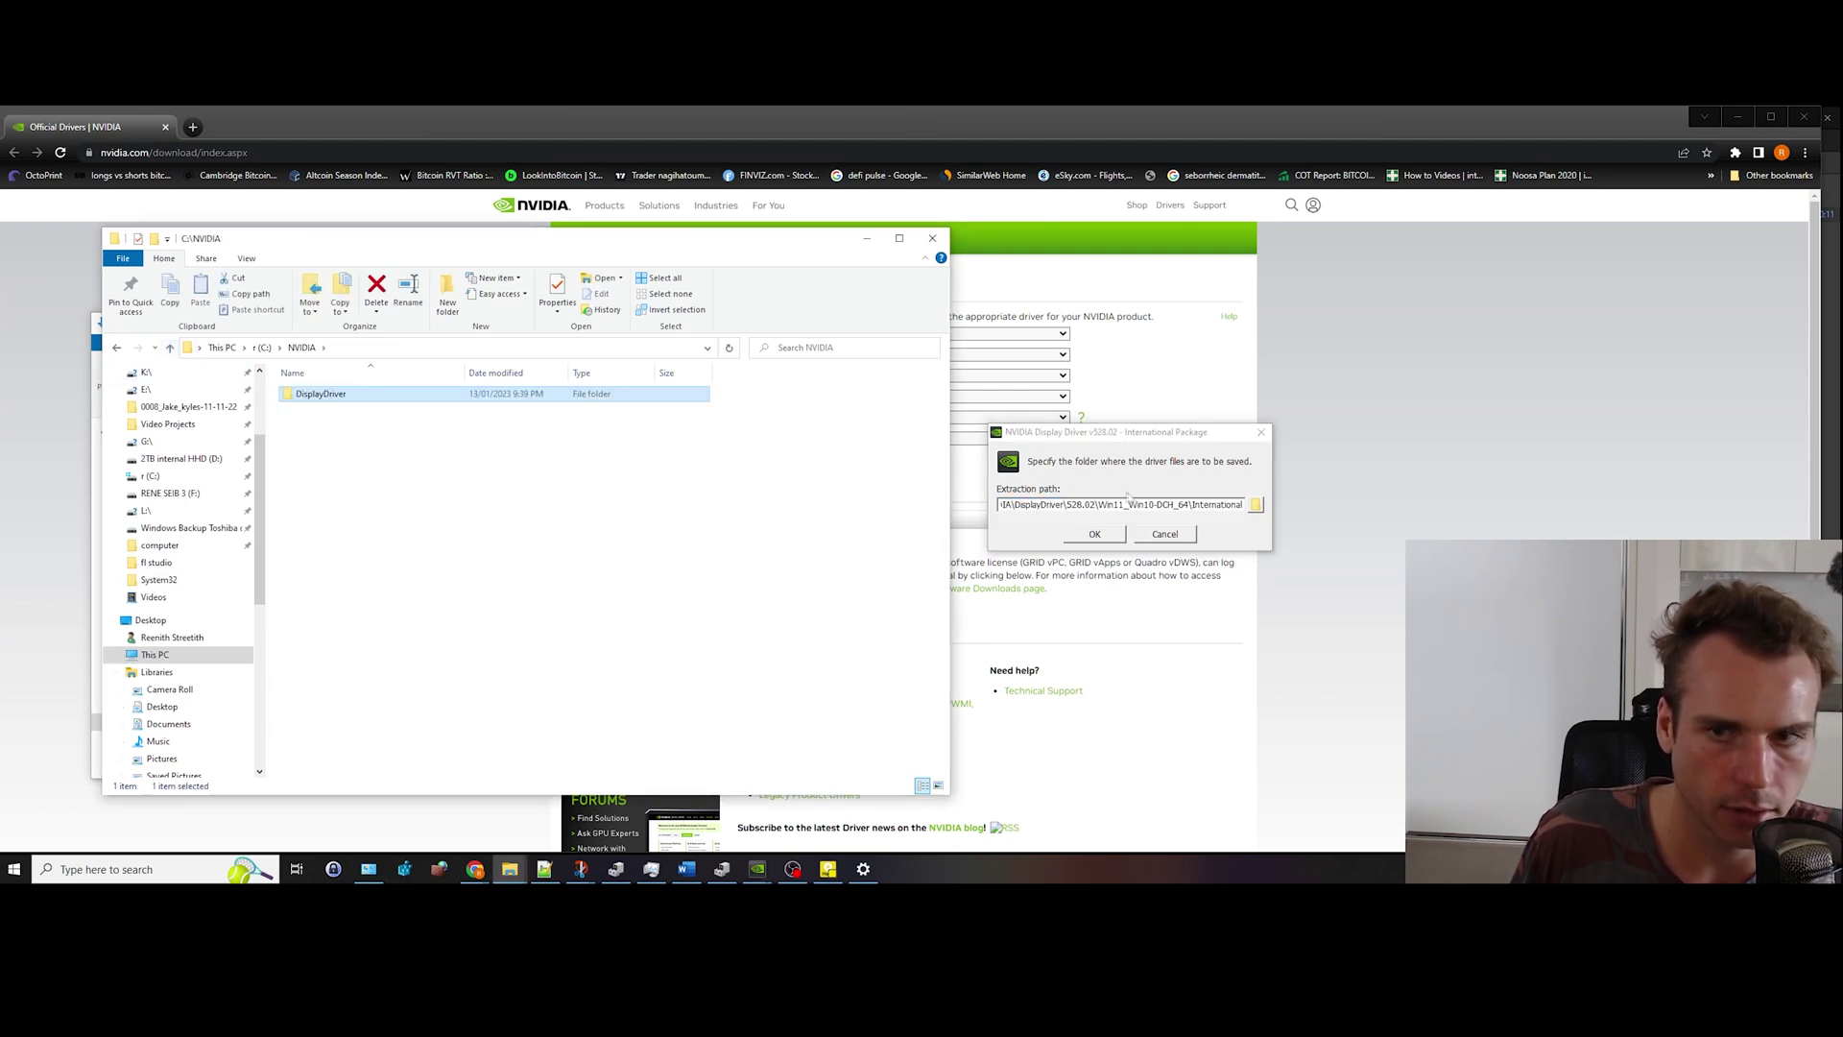
{"action": "left_click", "coordinate": [1254, 504]}
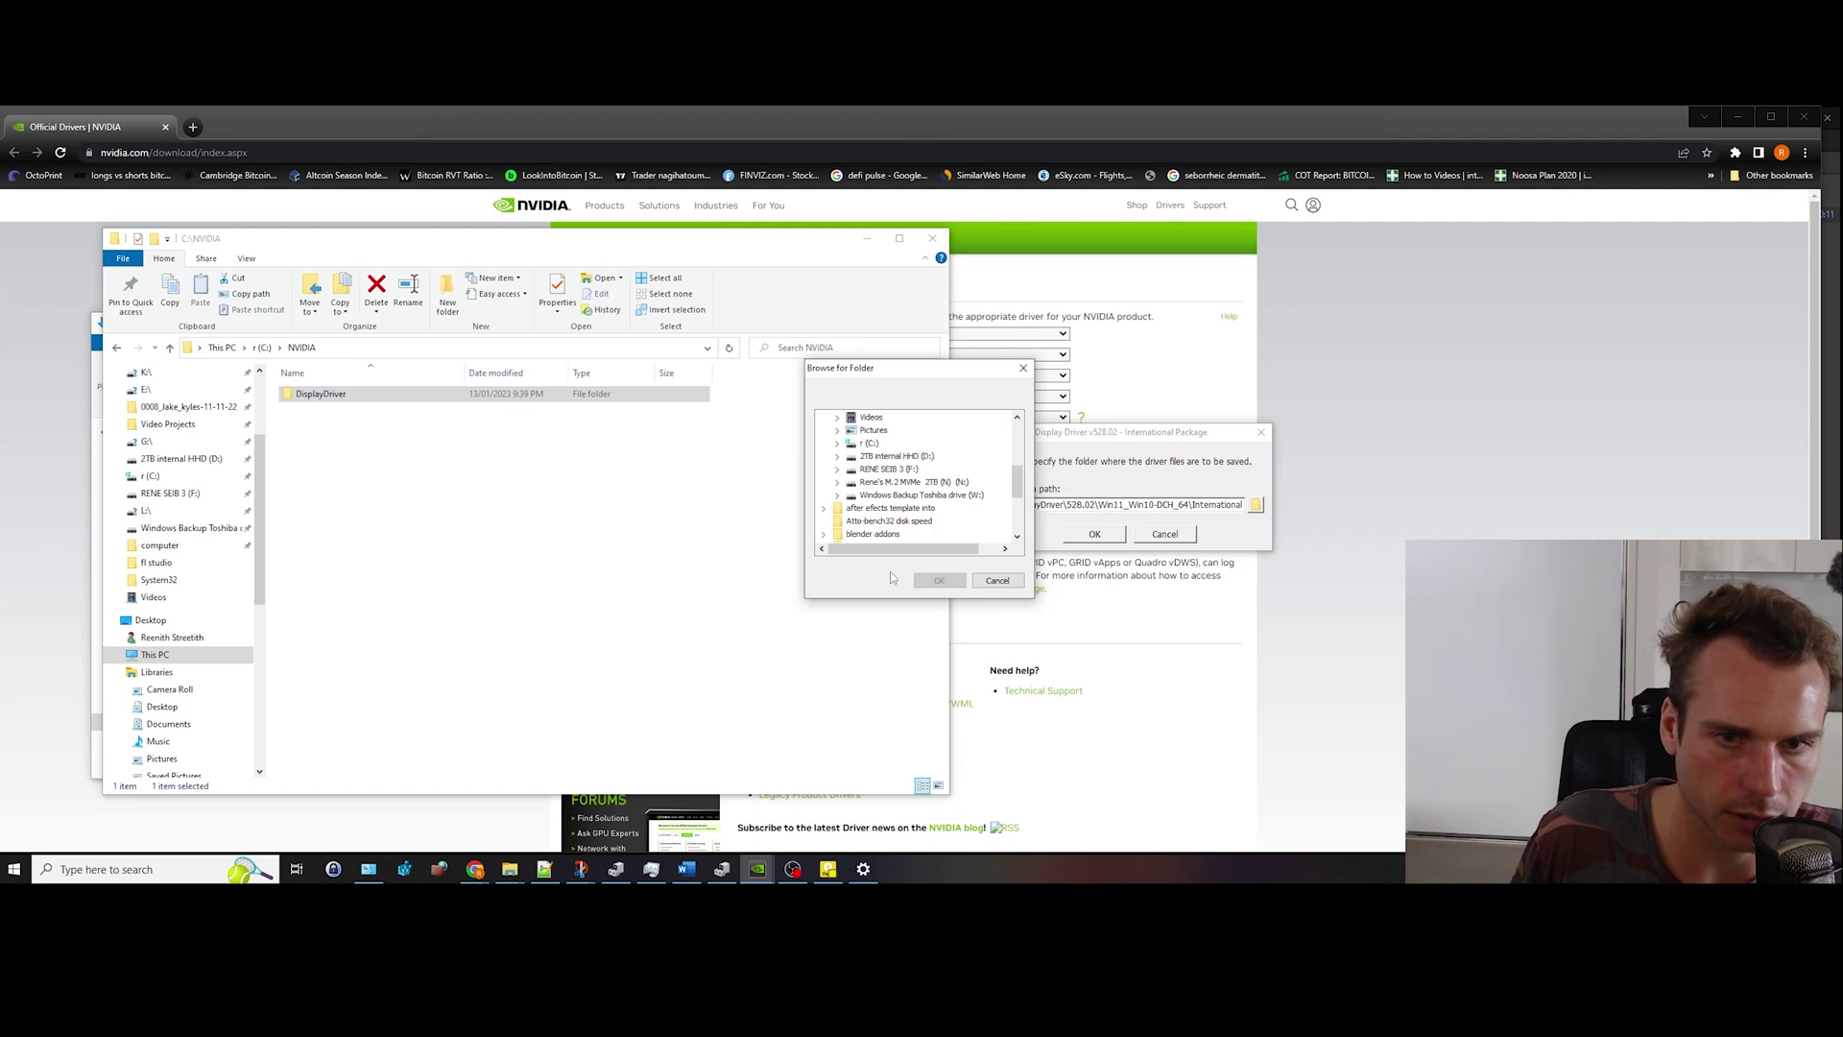
{"action": "left_click", "coordinate": [1000, 580]}
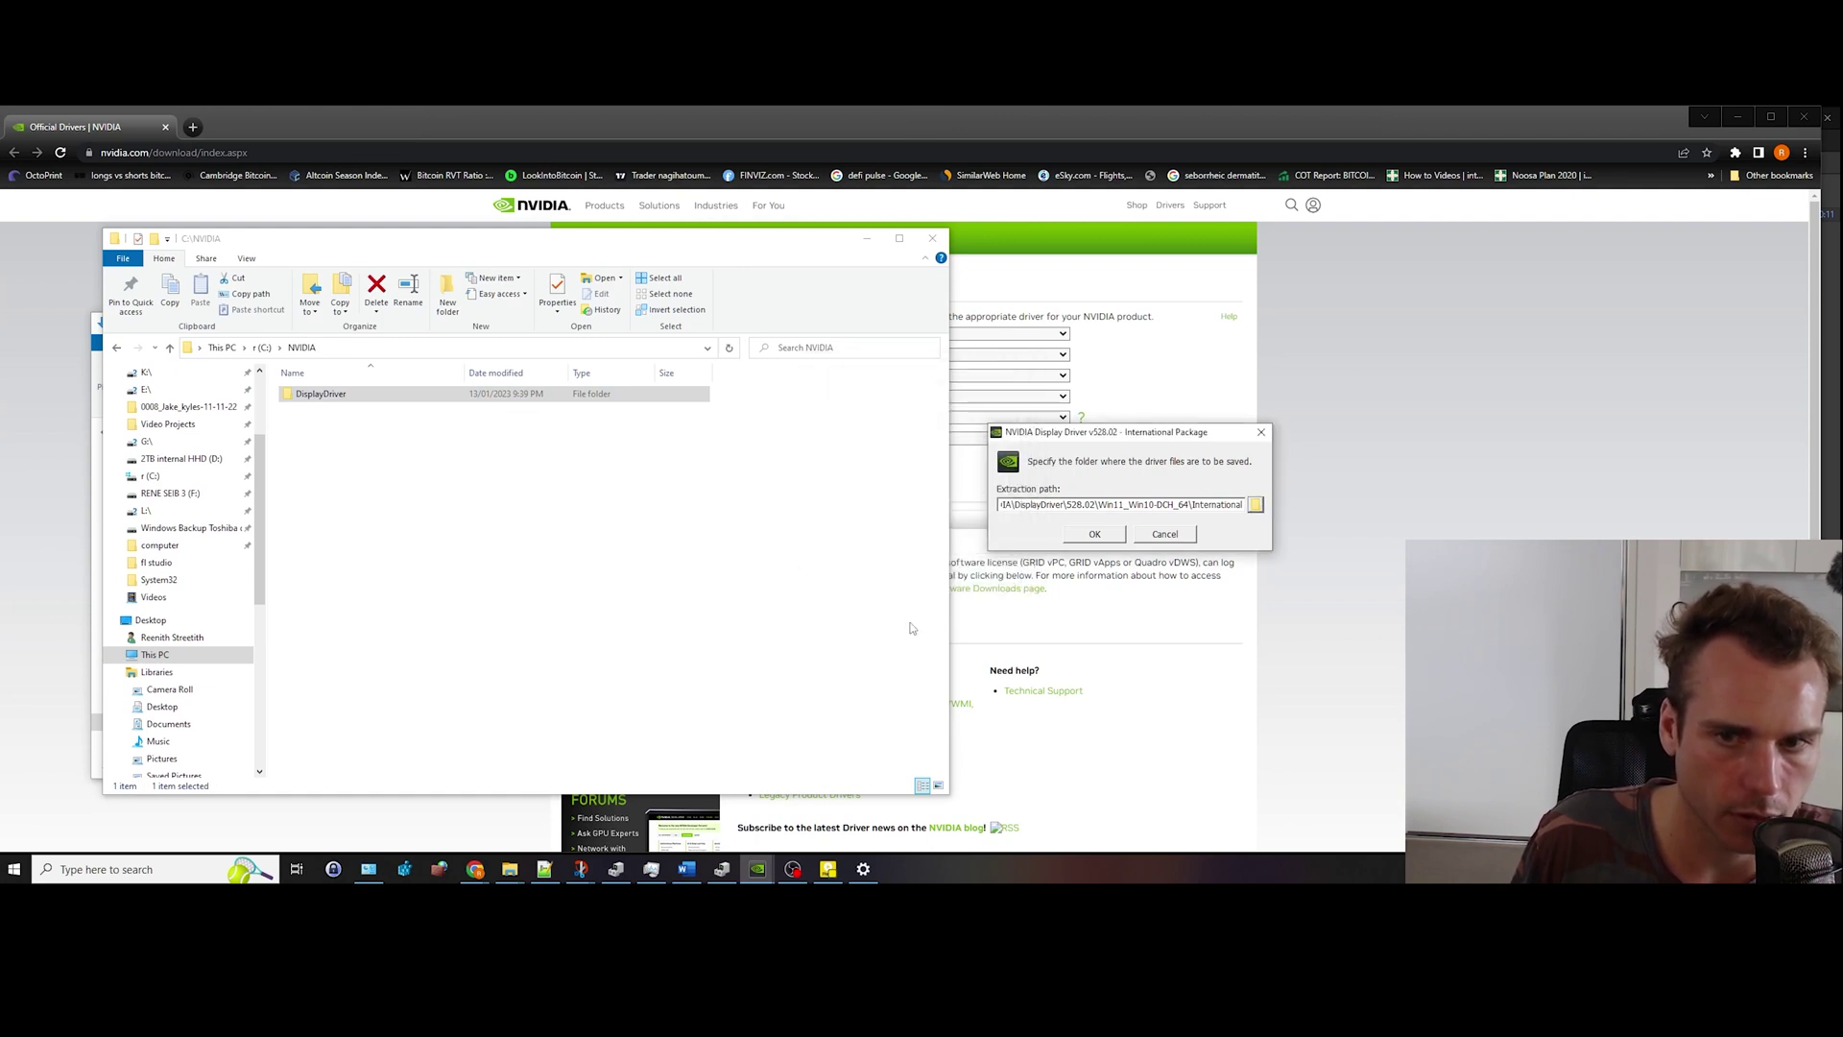
{"action": "left_click_drag", "start_coordinate": [1223, 429], "coordinate": [1247, 424]}
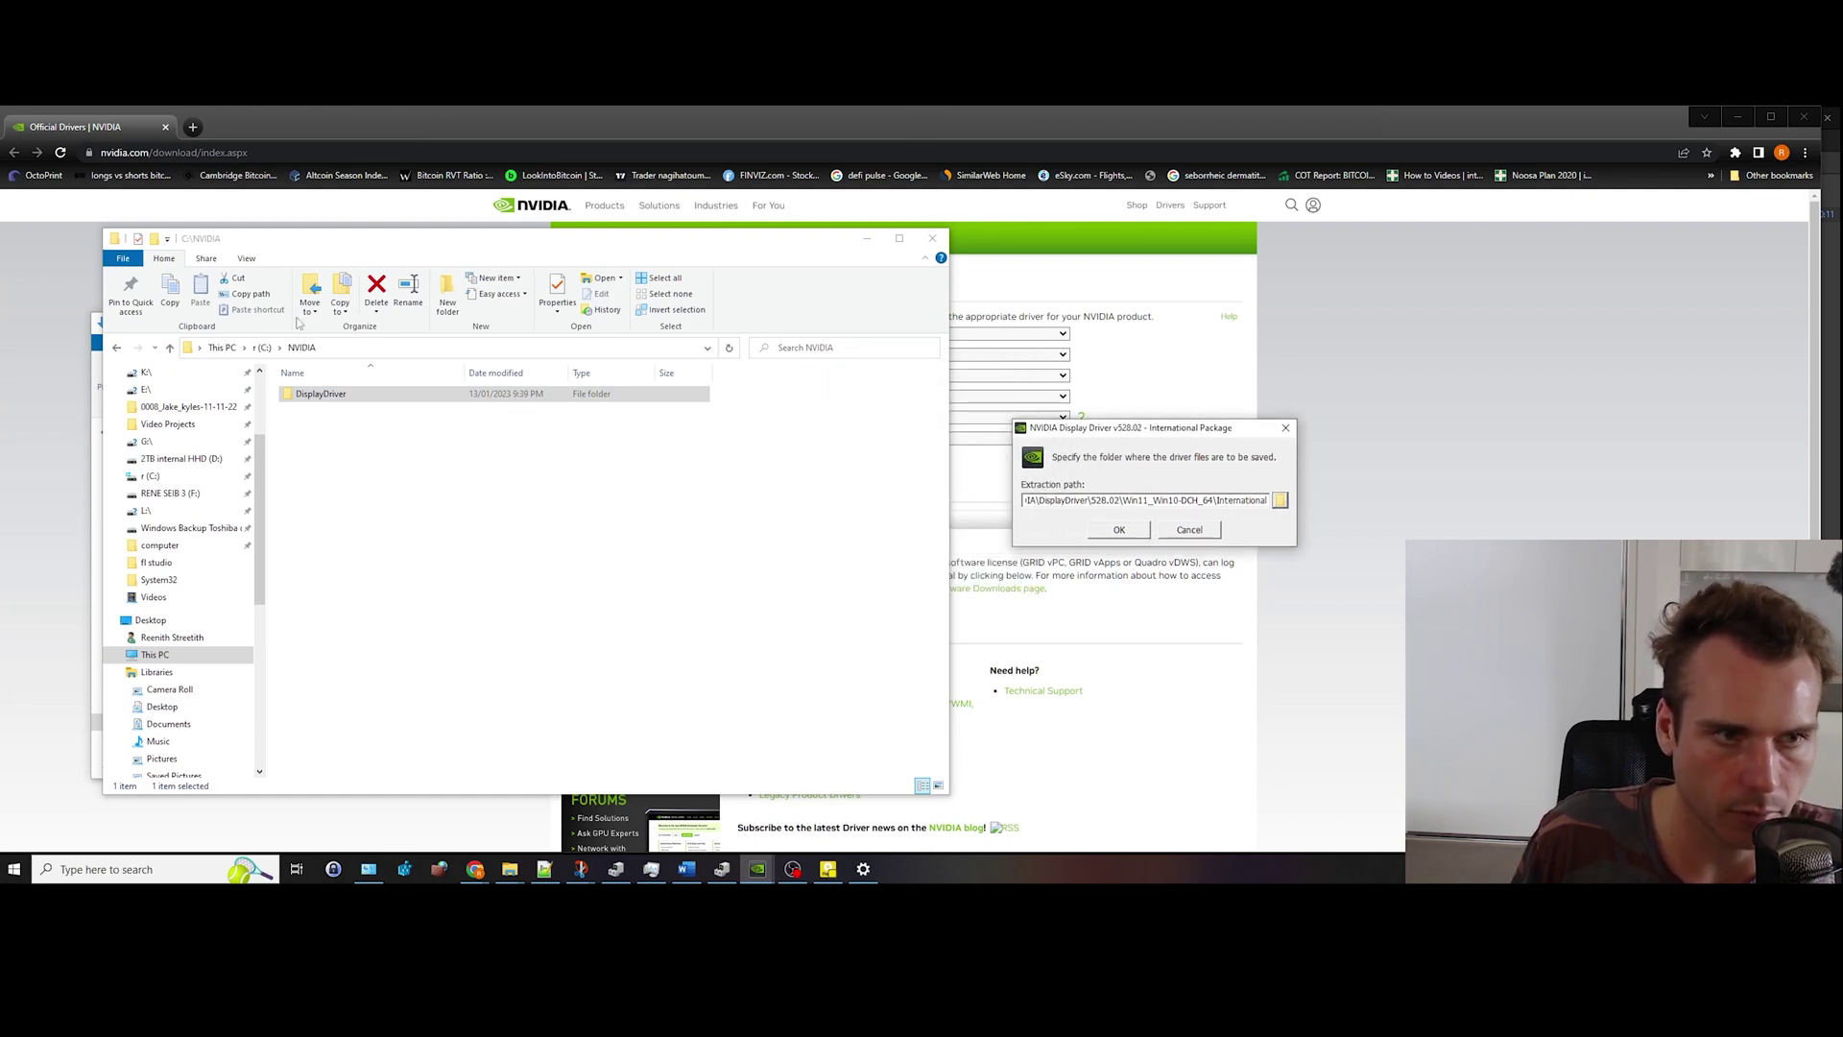
Step: Browse C:\Program Files\NVIDIA Corporation and check its Installer2 folder
{"action": "left_click", "coordinate": [169, 347]}
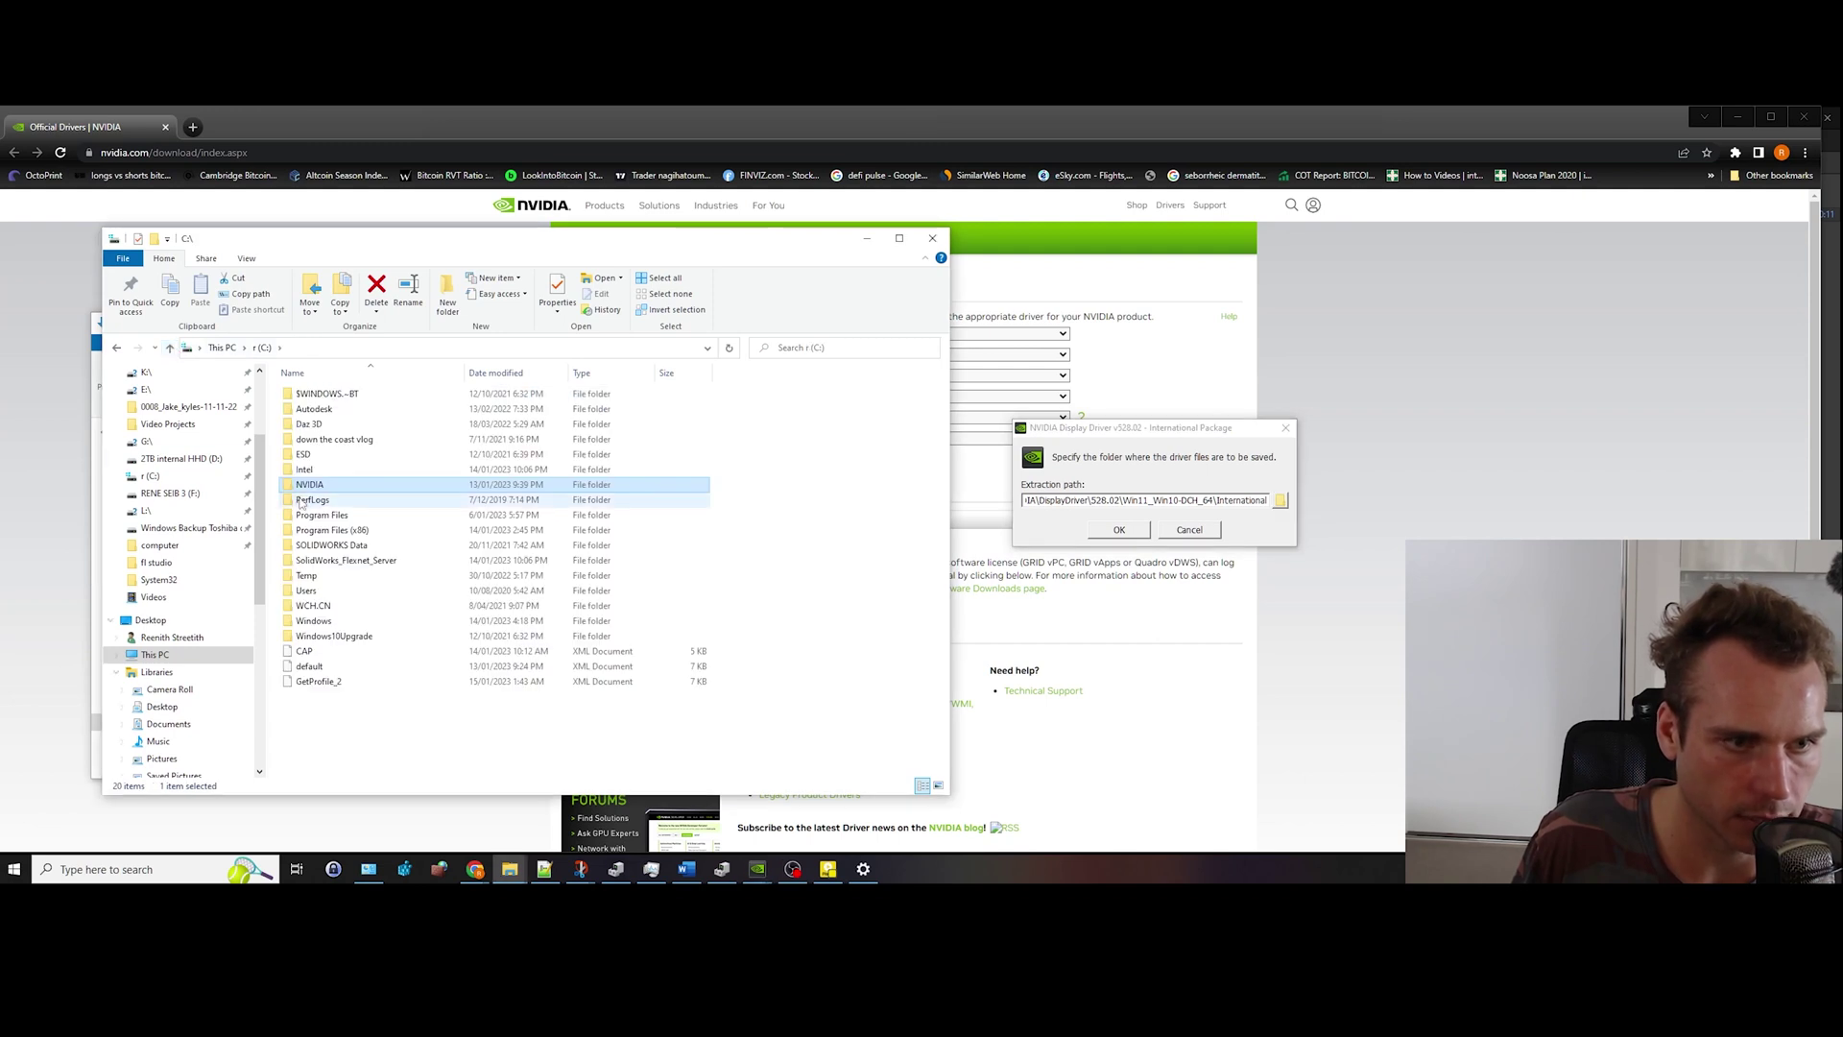
{"action": "double_click", "coordinate": [324, 519]}
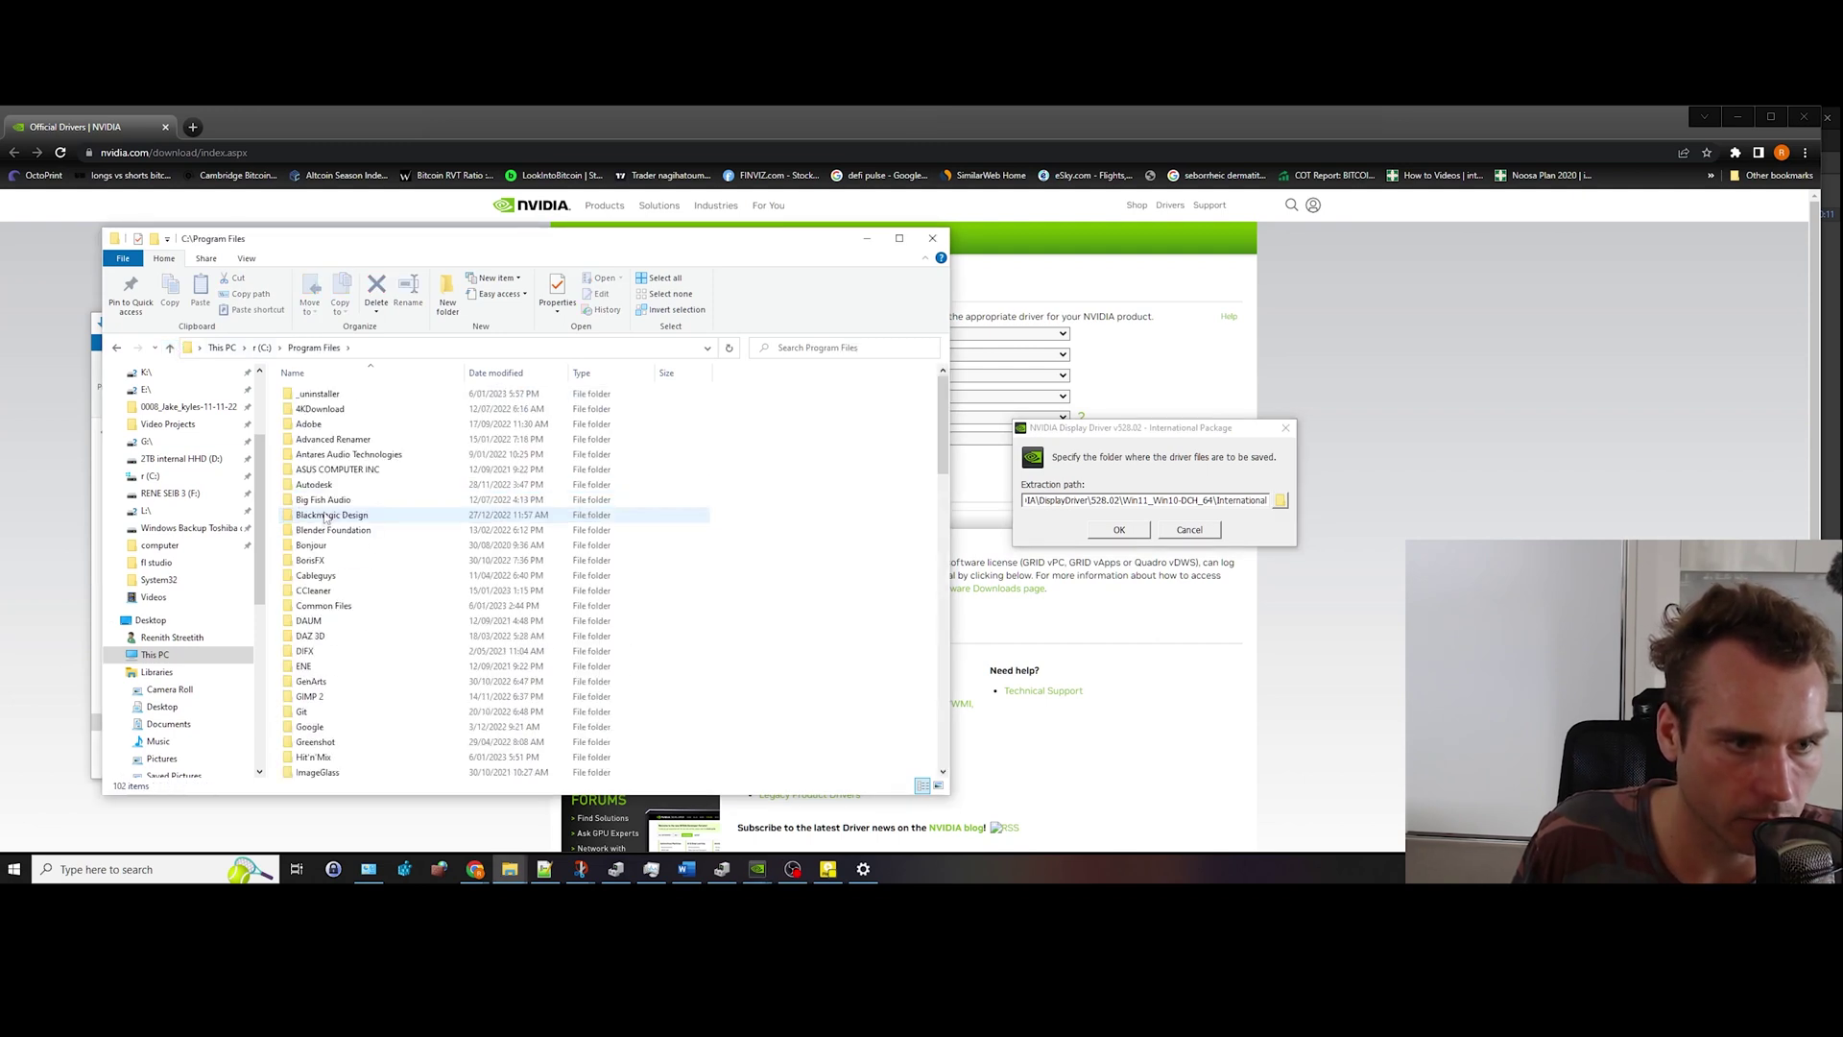
{"action": "scroll", "coordinate": [324, 671], "scroll_direction": "down", "scroll_amount": 12}
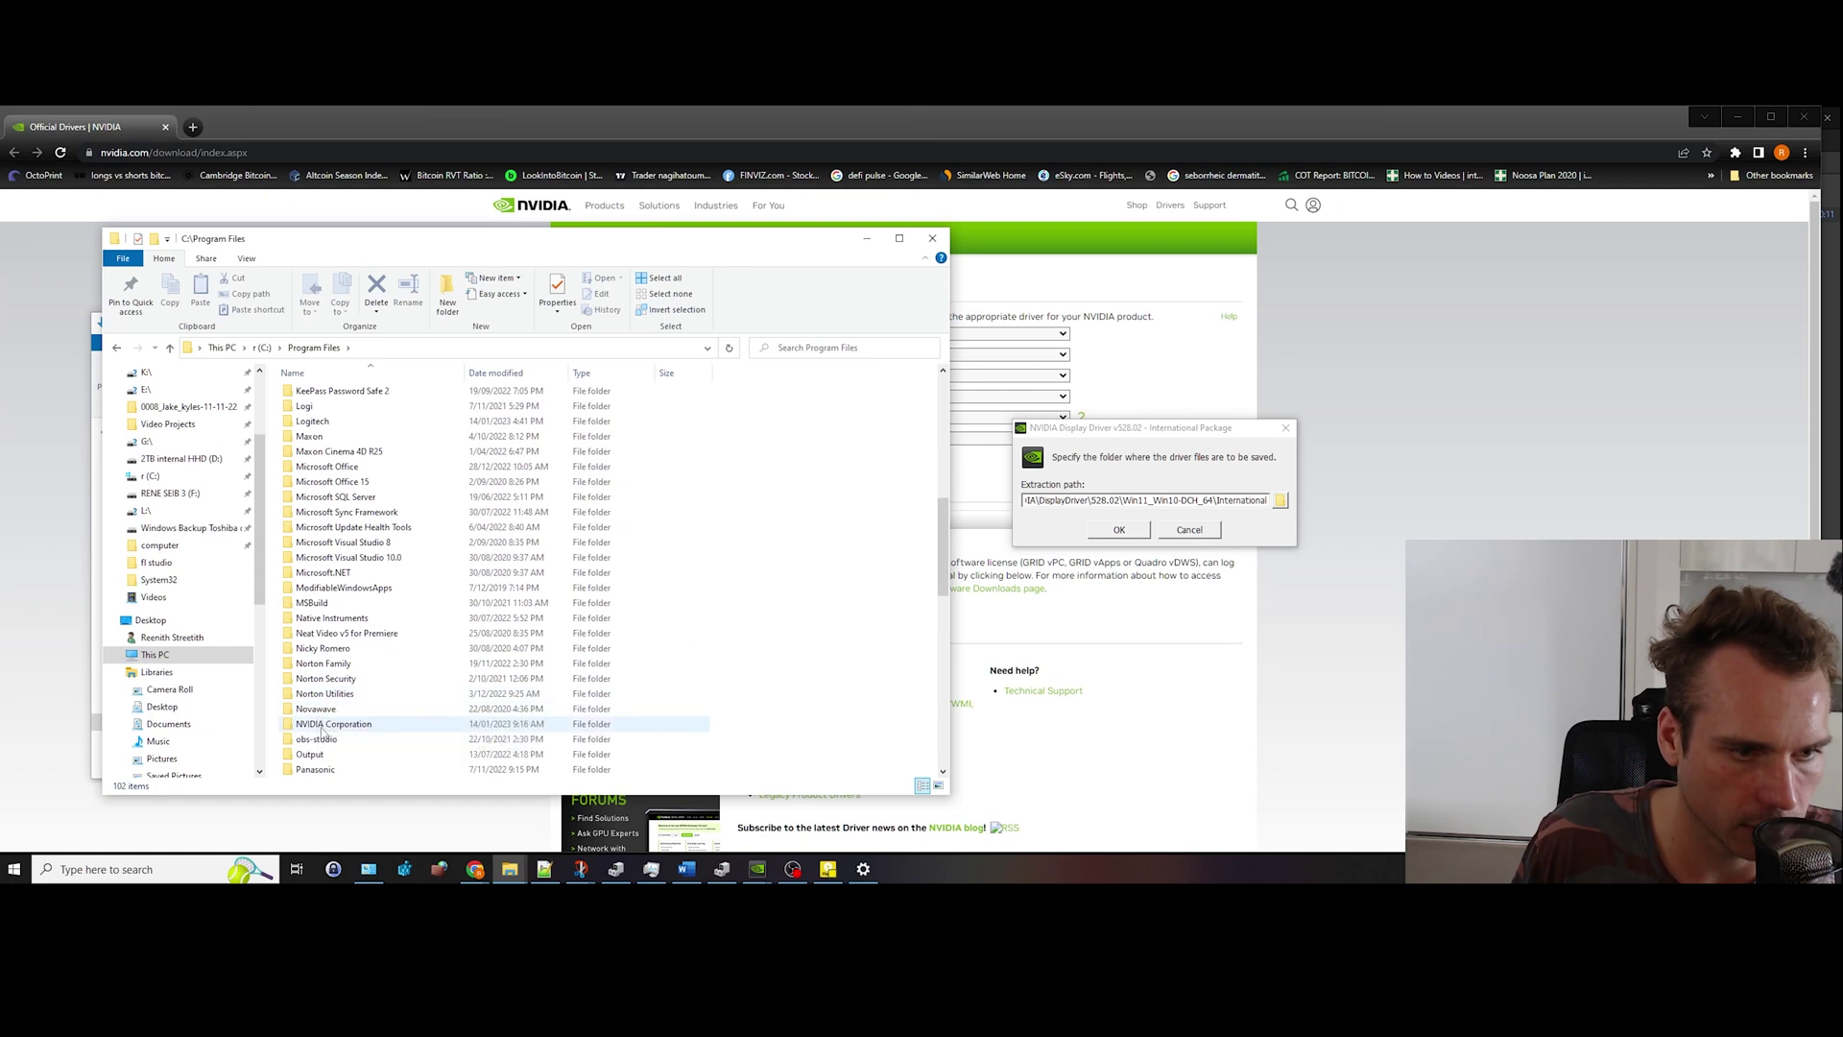
{"action": "left_click", "coordinate": [365, 729]}
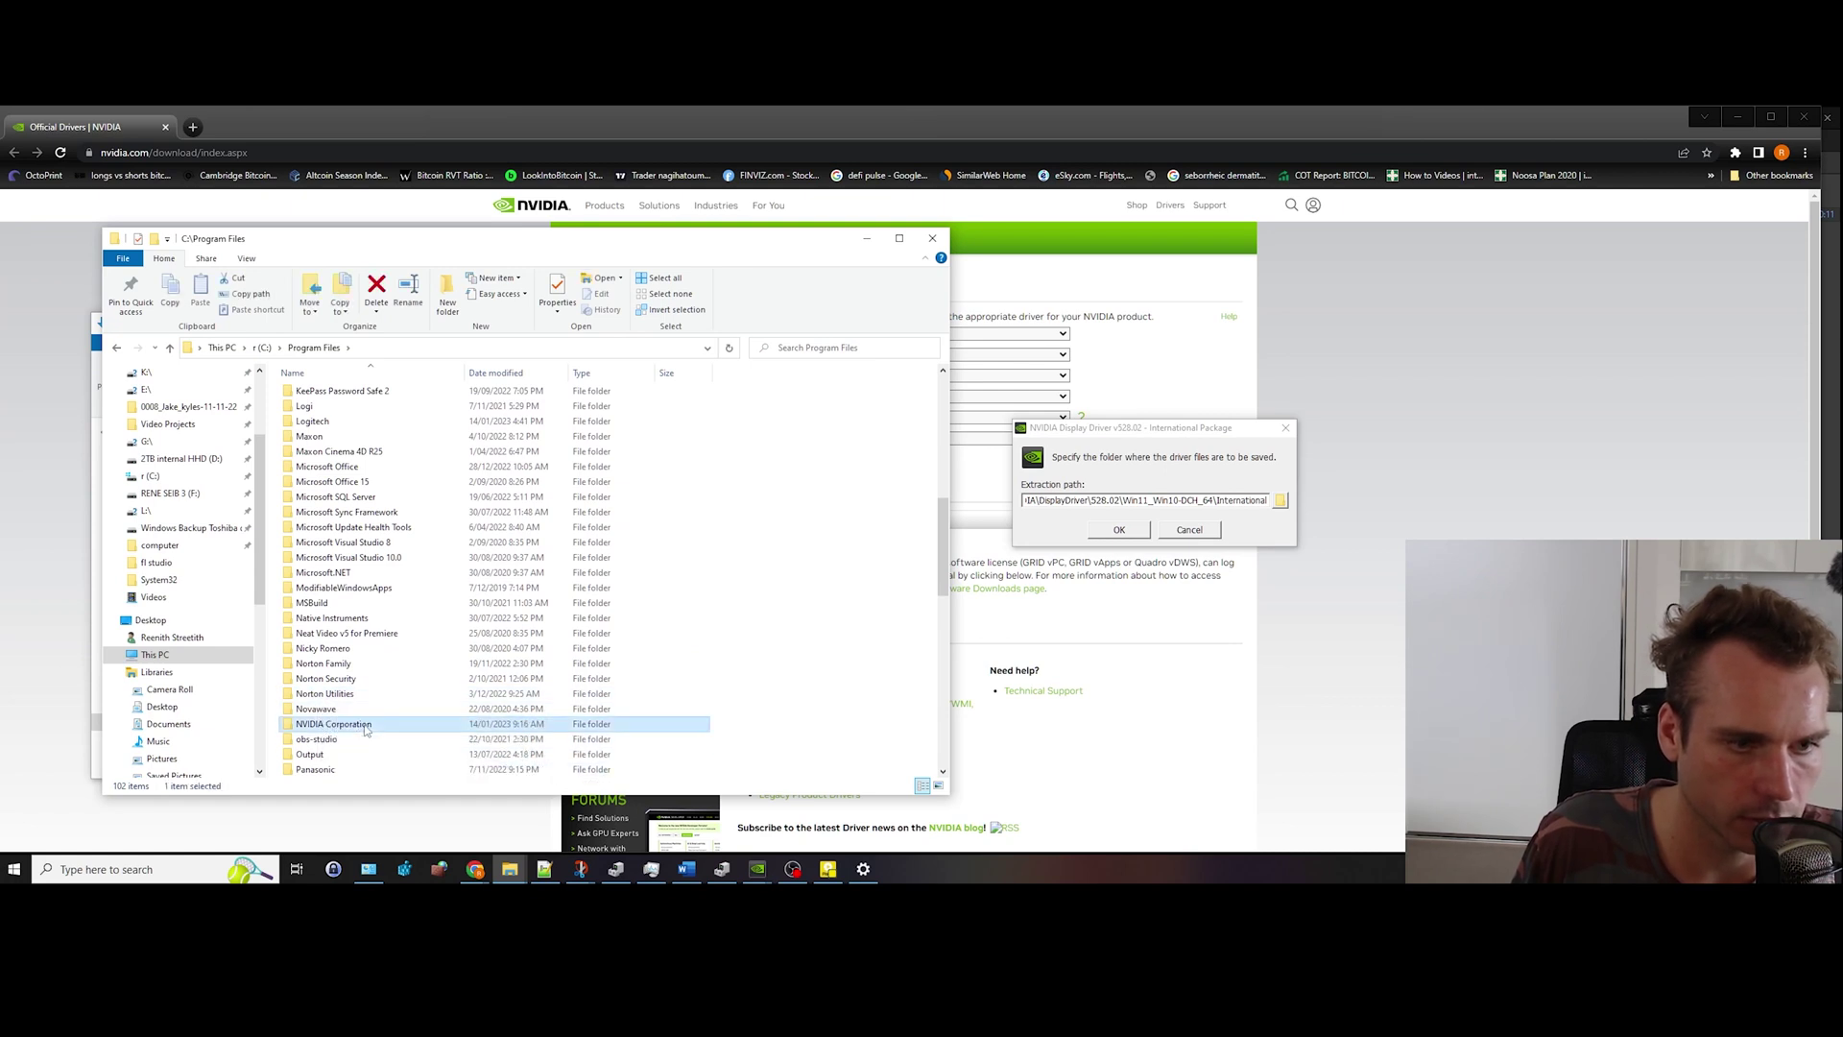
{"action": "double_click", "coordinate": [366, 729]}
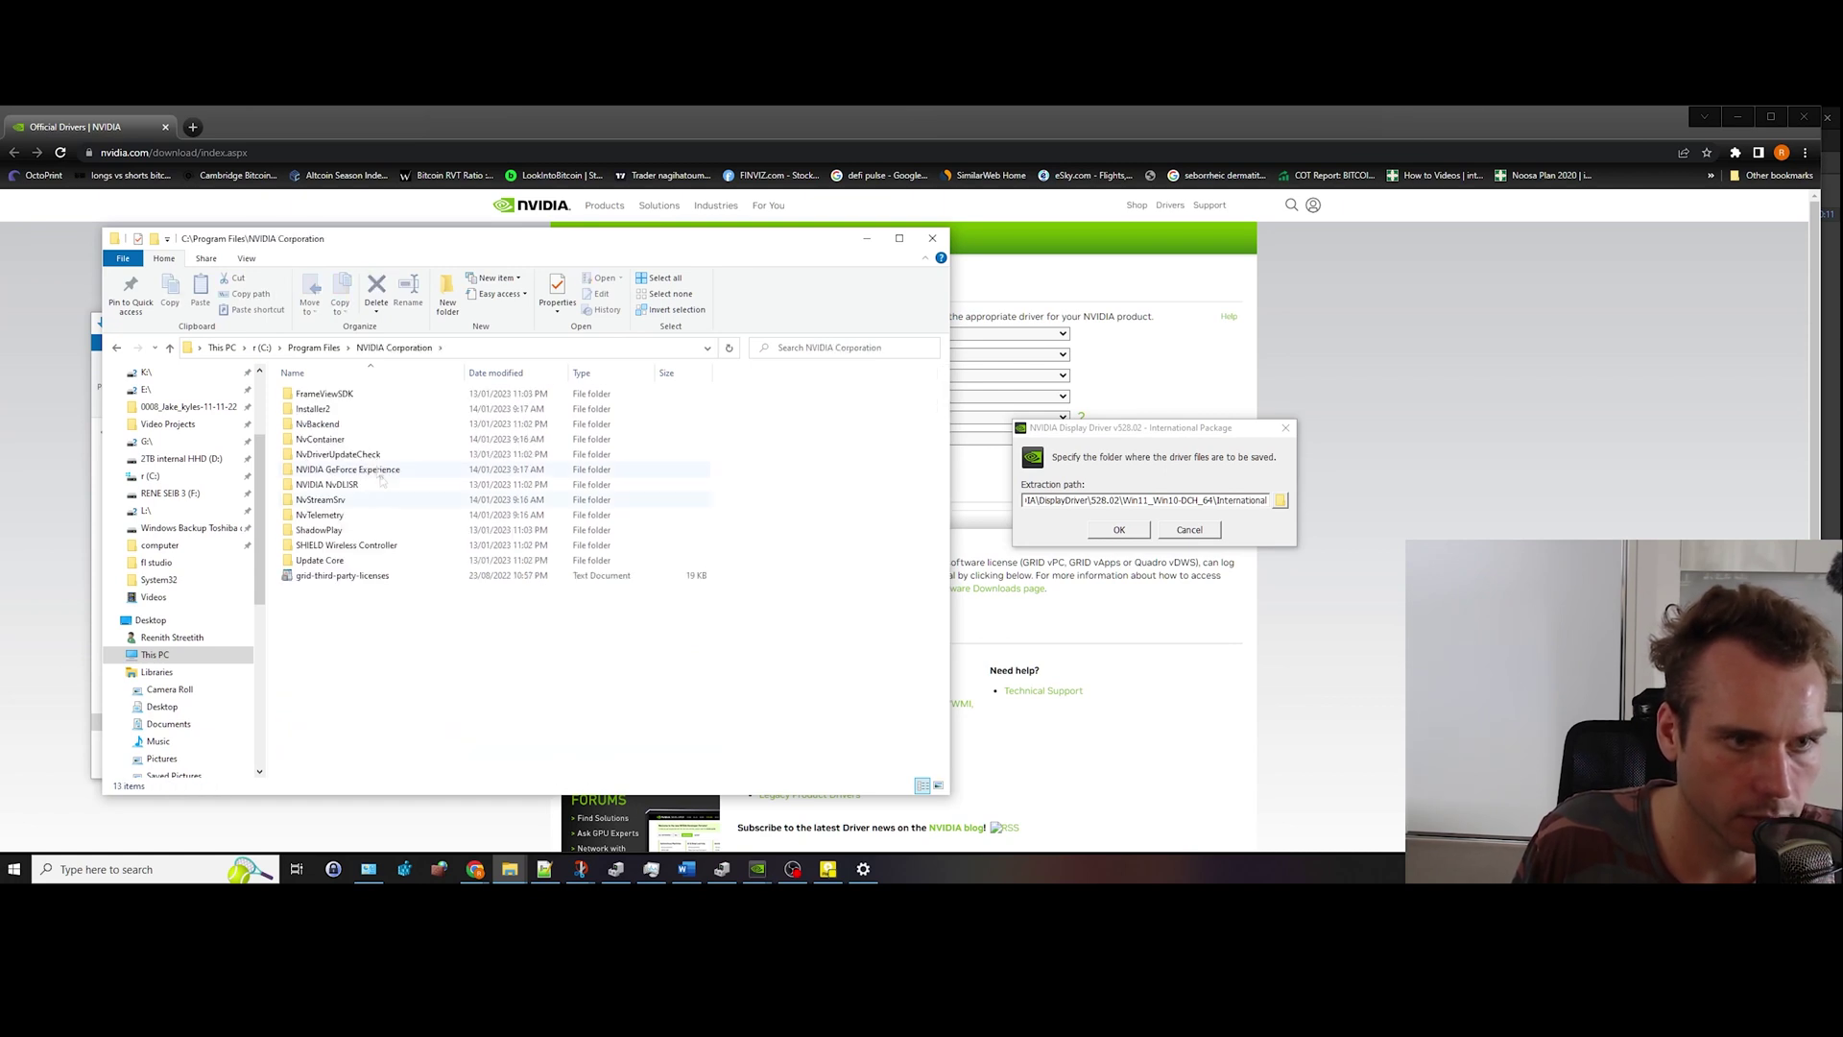
{"action": "double_click", "coordinate": [340, 413]}
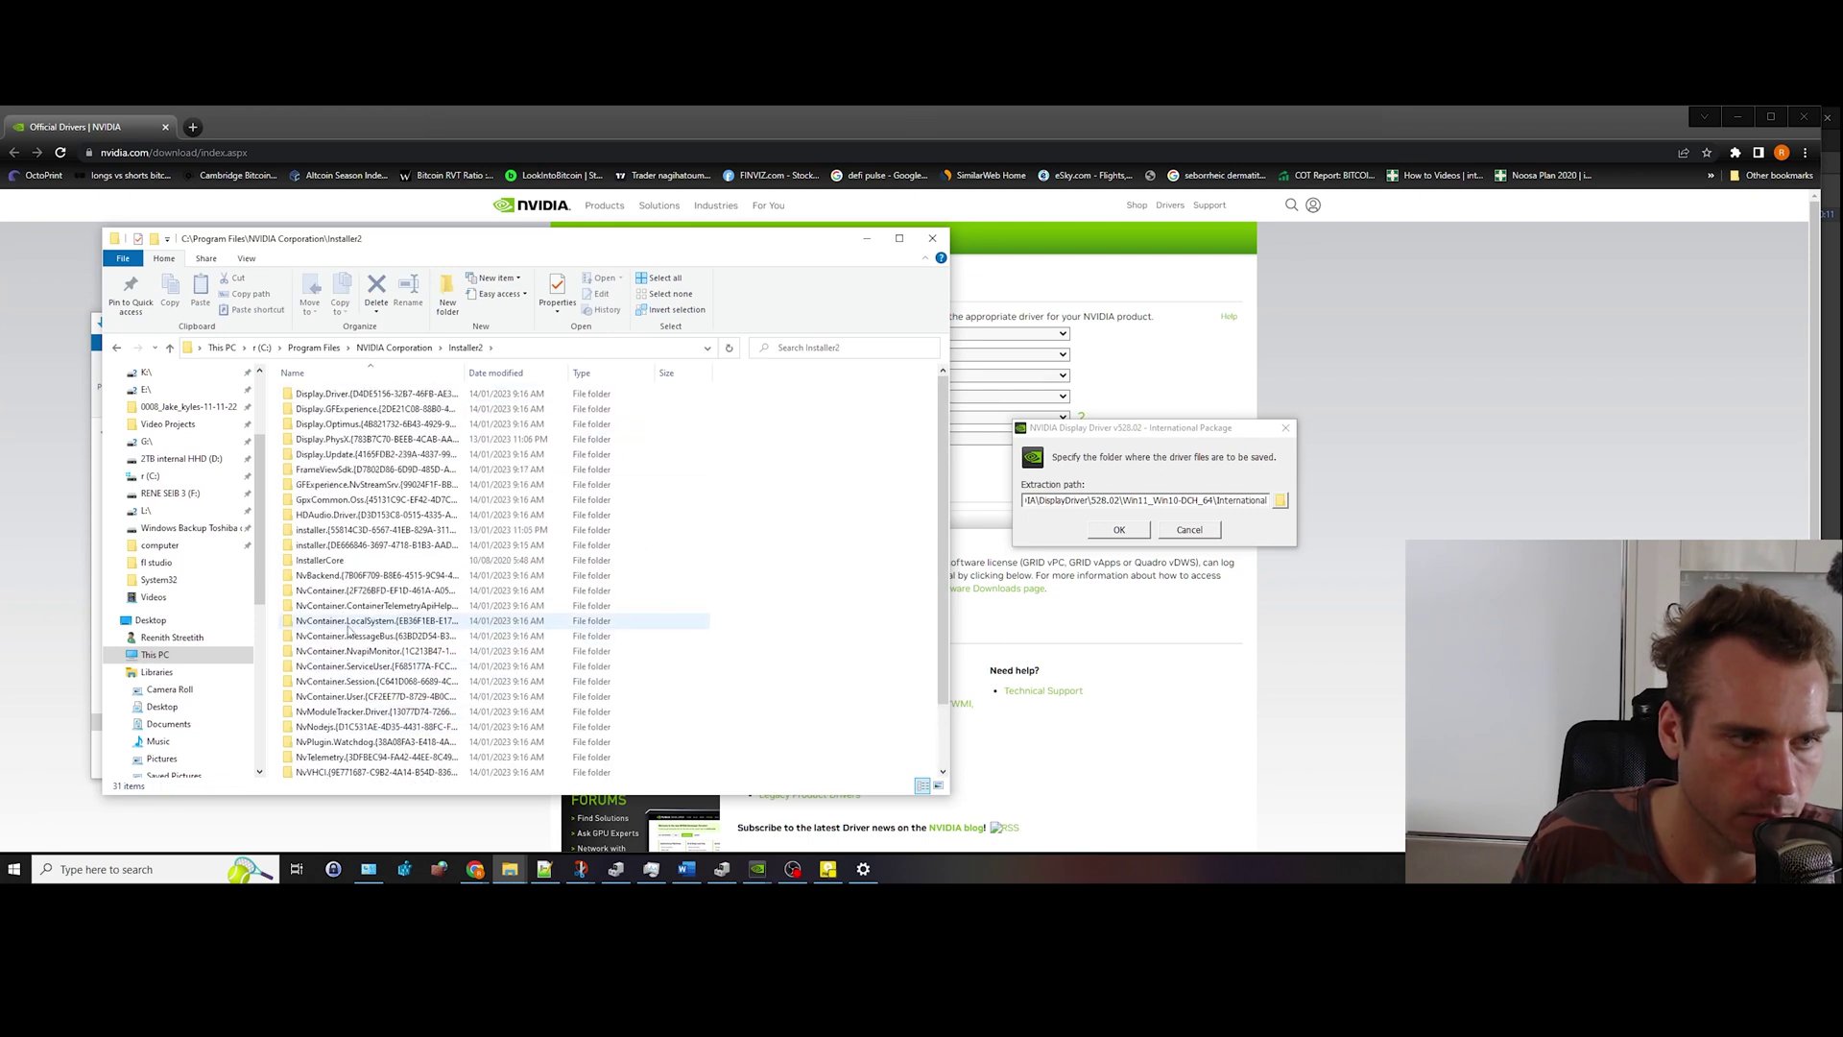
{"action": "left_click", "coordinate": [169, 348]}
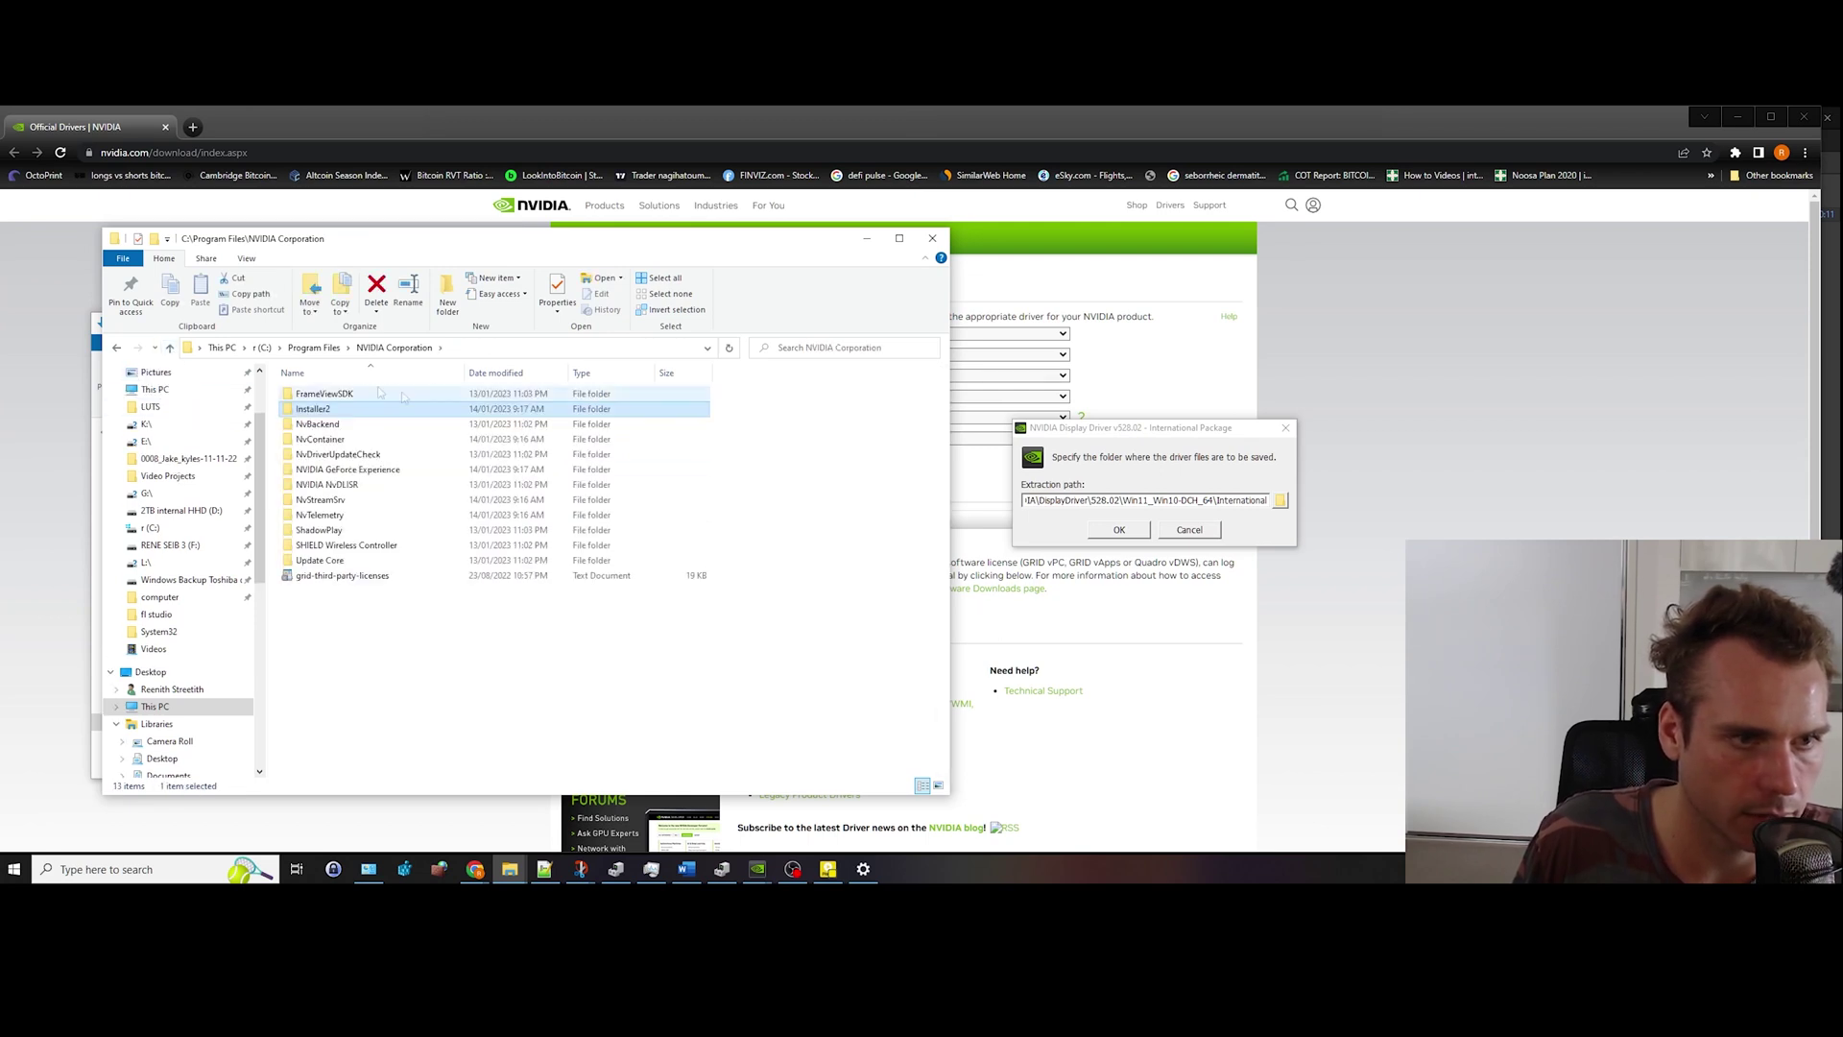
Step: Cancel the extraction prompt and minimize the NVIDIA Corporation and Downloads windows
{"action": "left_click", "coordinate": [1196, 535]}
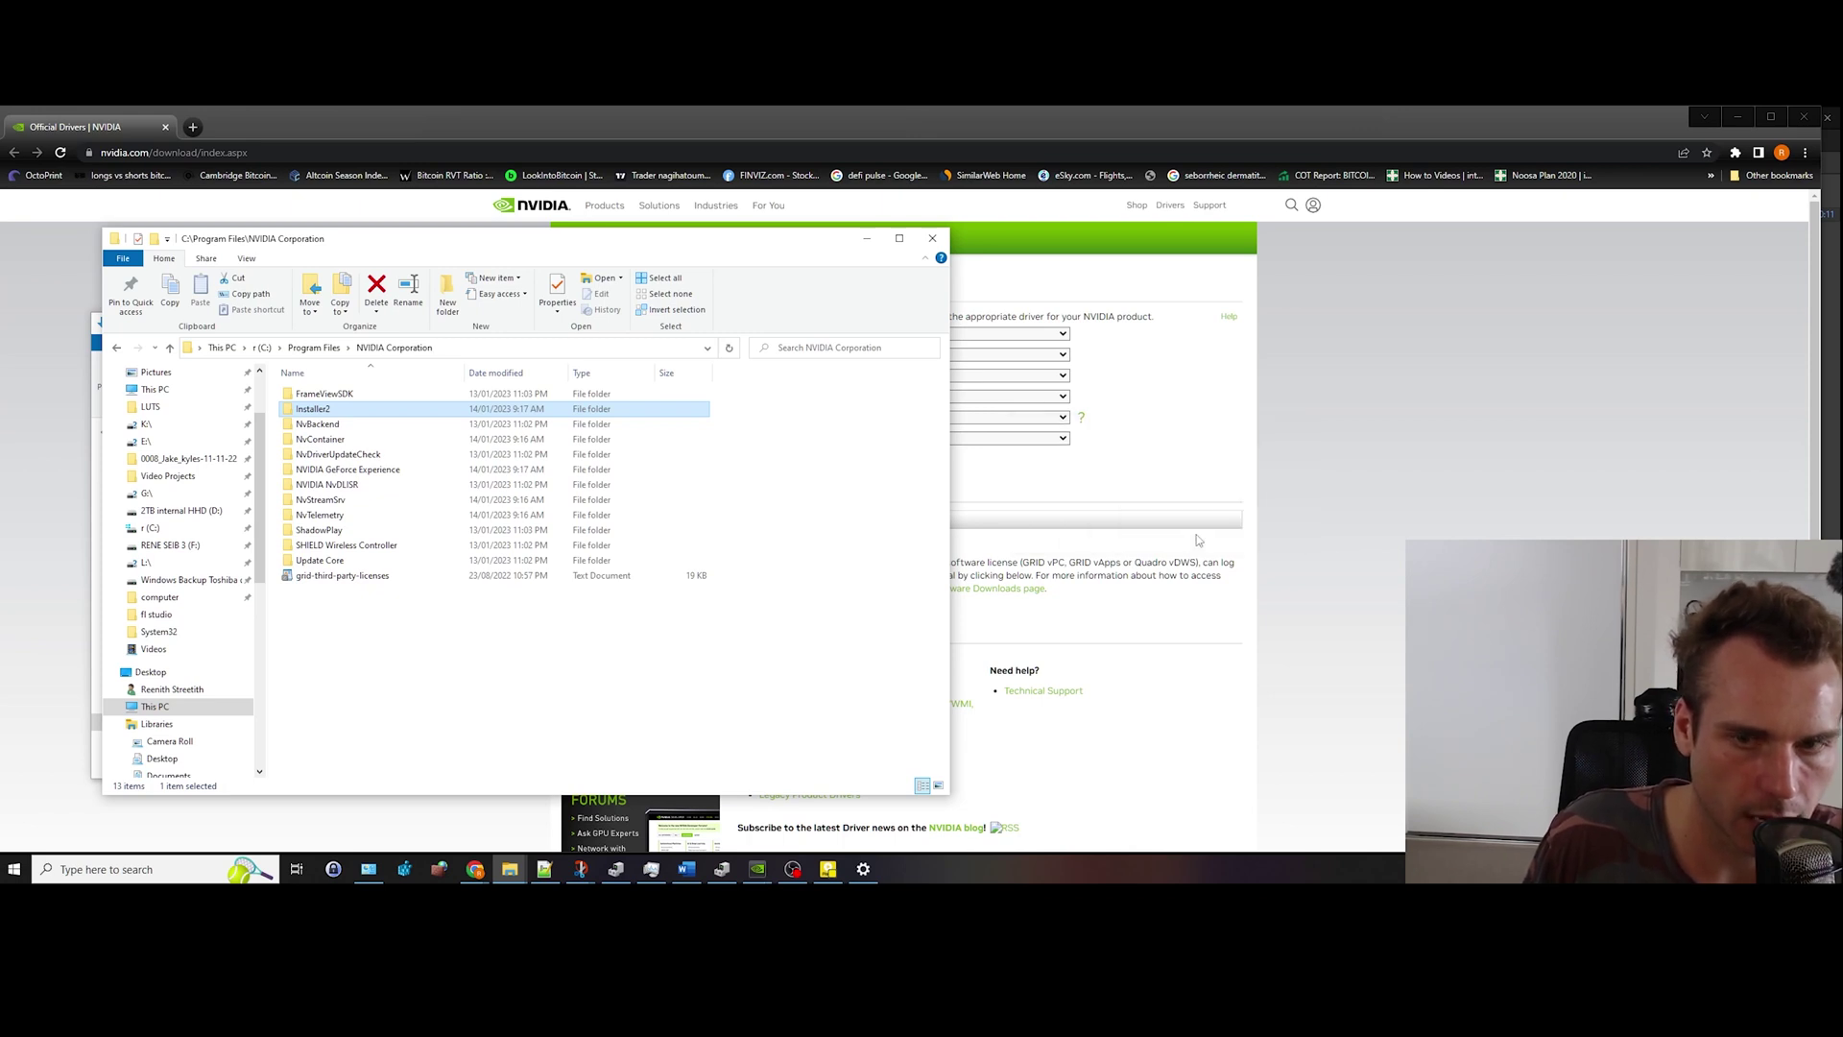
{"action": "left_click", "coordinate": [865, 241]}
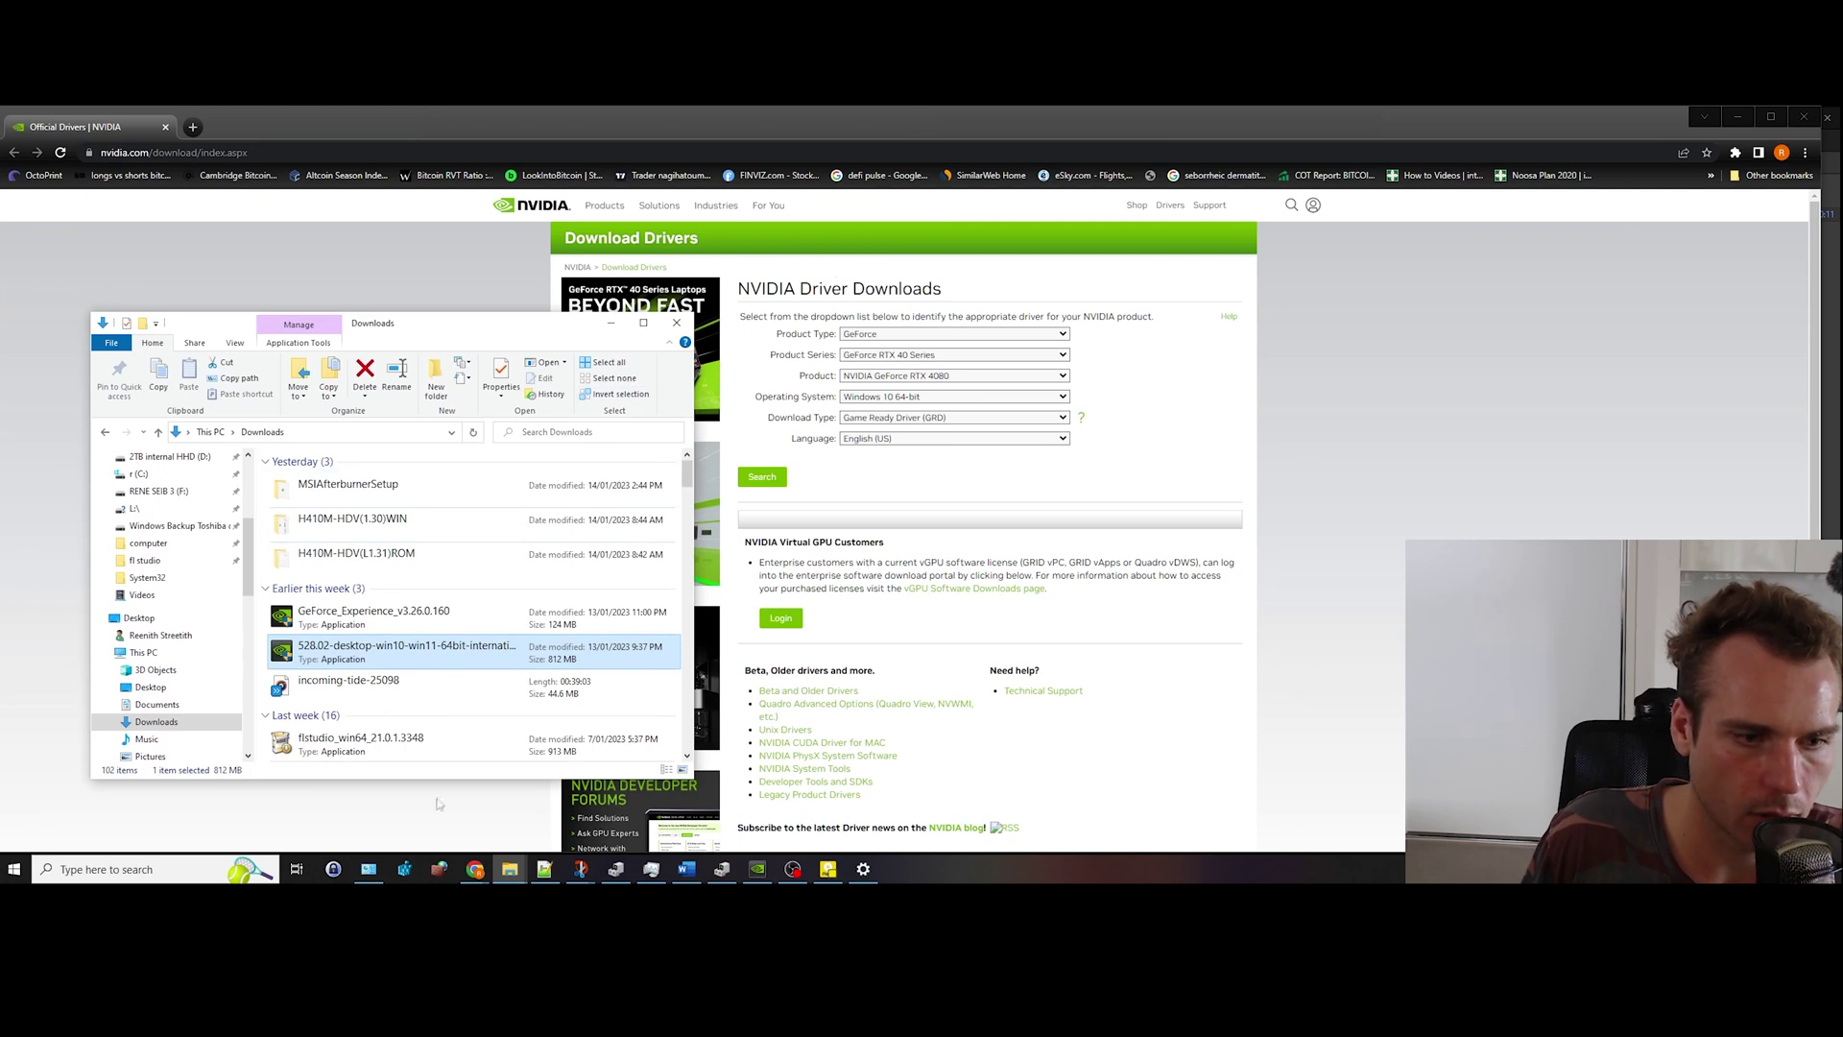
{"action": "left_click", "coordinate": [611, 323]}
Step: Restore Device Manager, reposition it, and expand Display adapters to the NVIDIA GeForce RTX 4080
{"action": "left_click", "coordinate": [97, 872]}
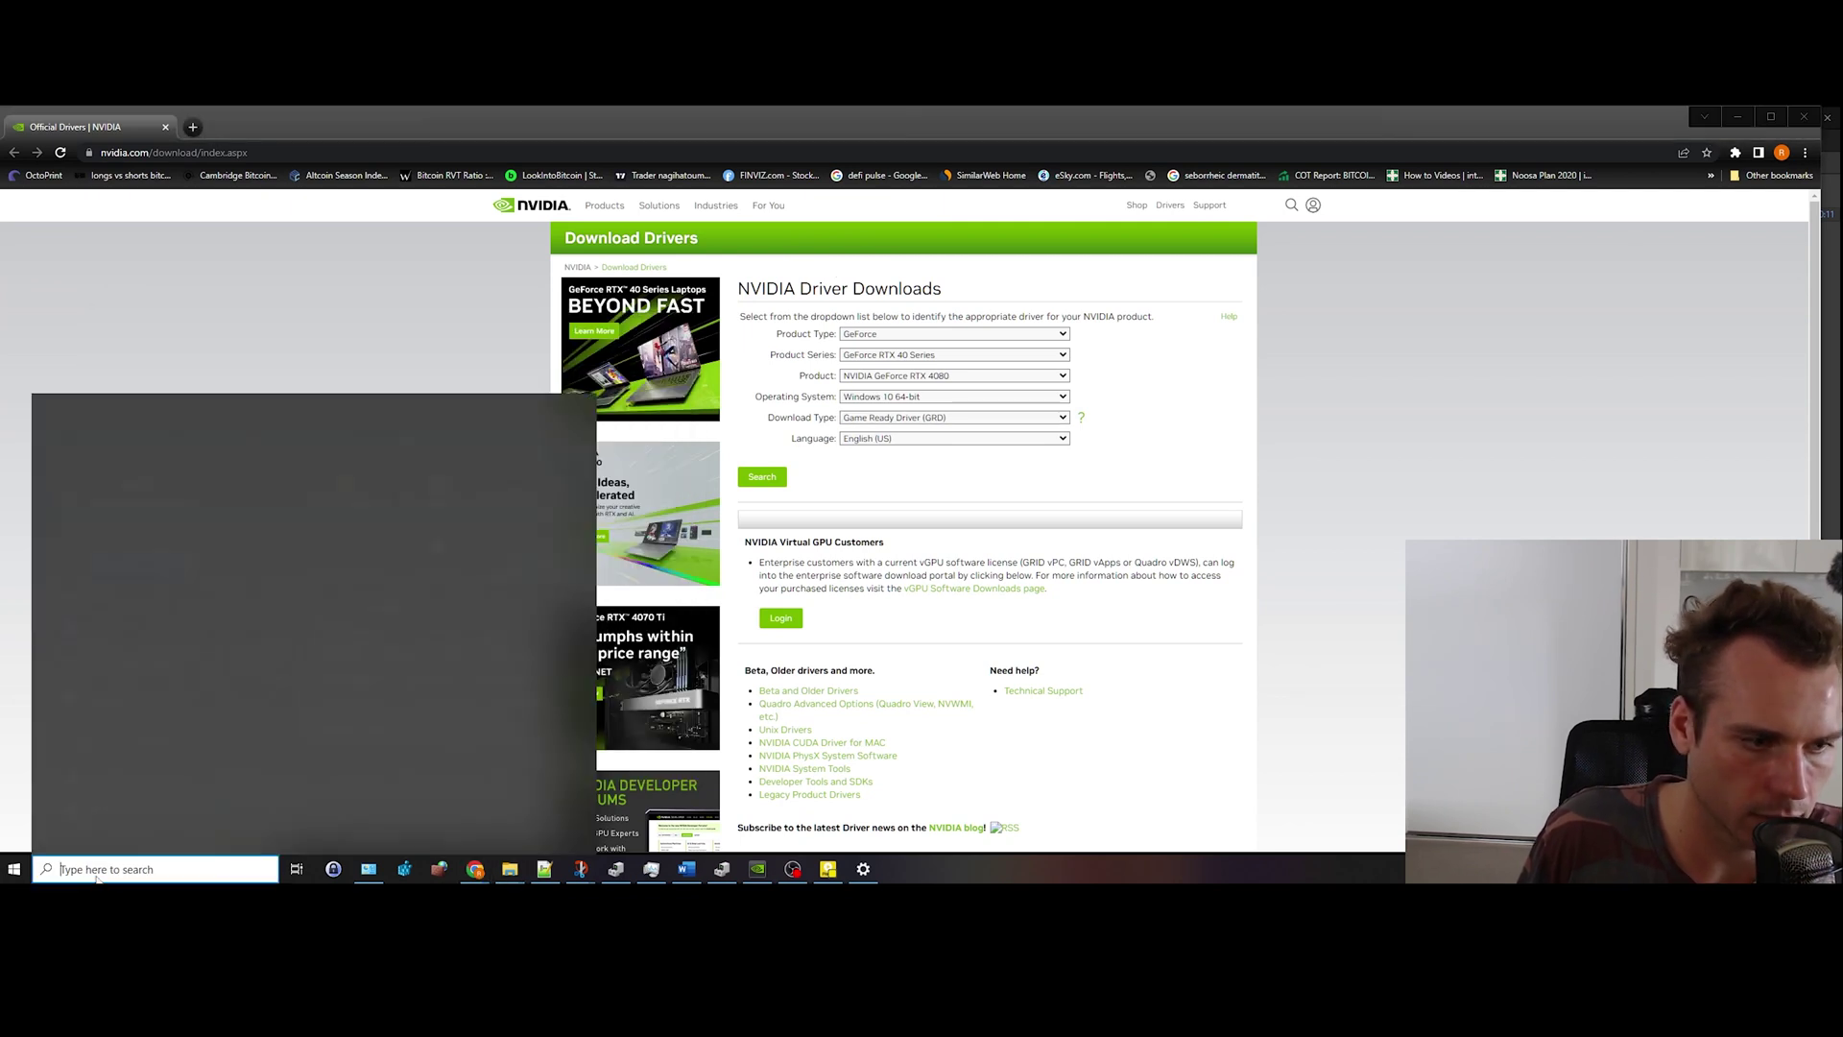
{"action": "left_click", "coordinate": [721, 869]}
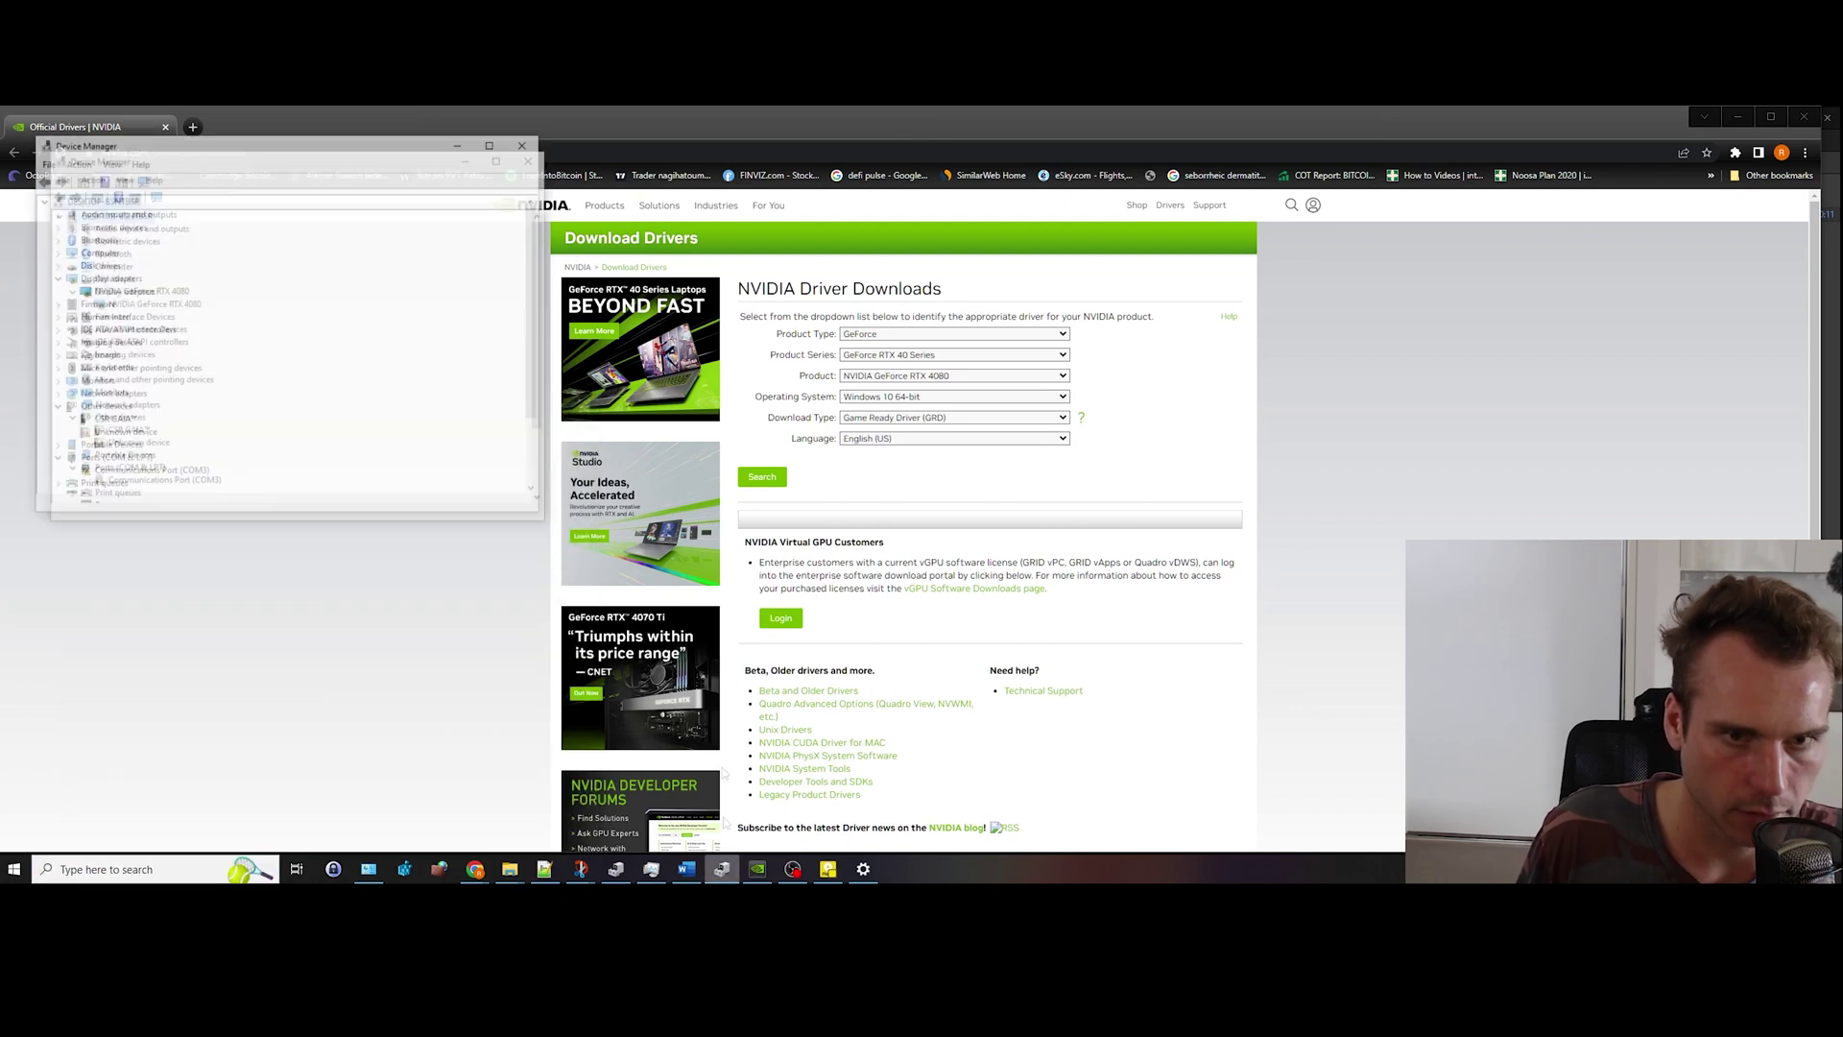
{"action": "left_click_drag", "start_coordinate": [209, 154], "coordinate": [300, 257]}
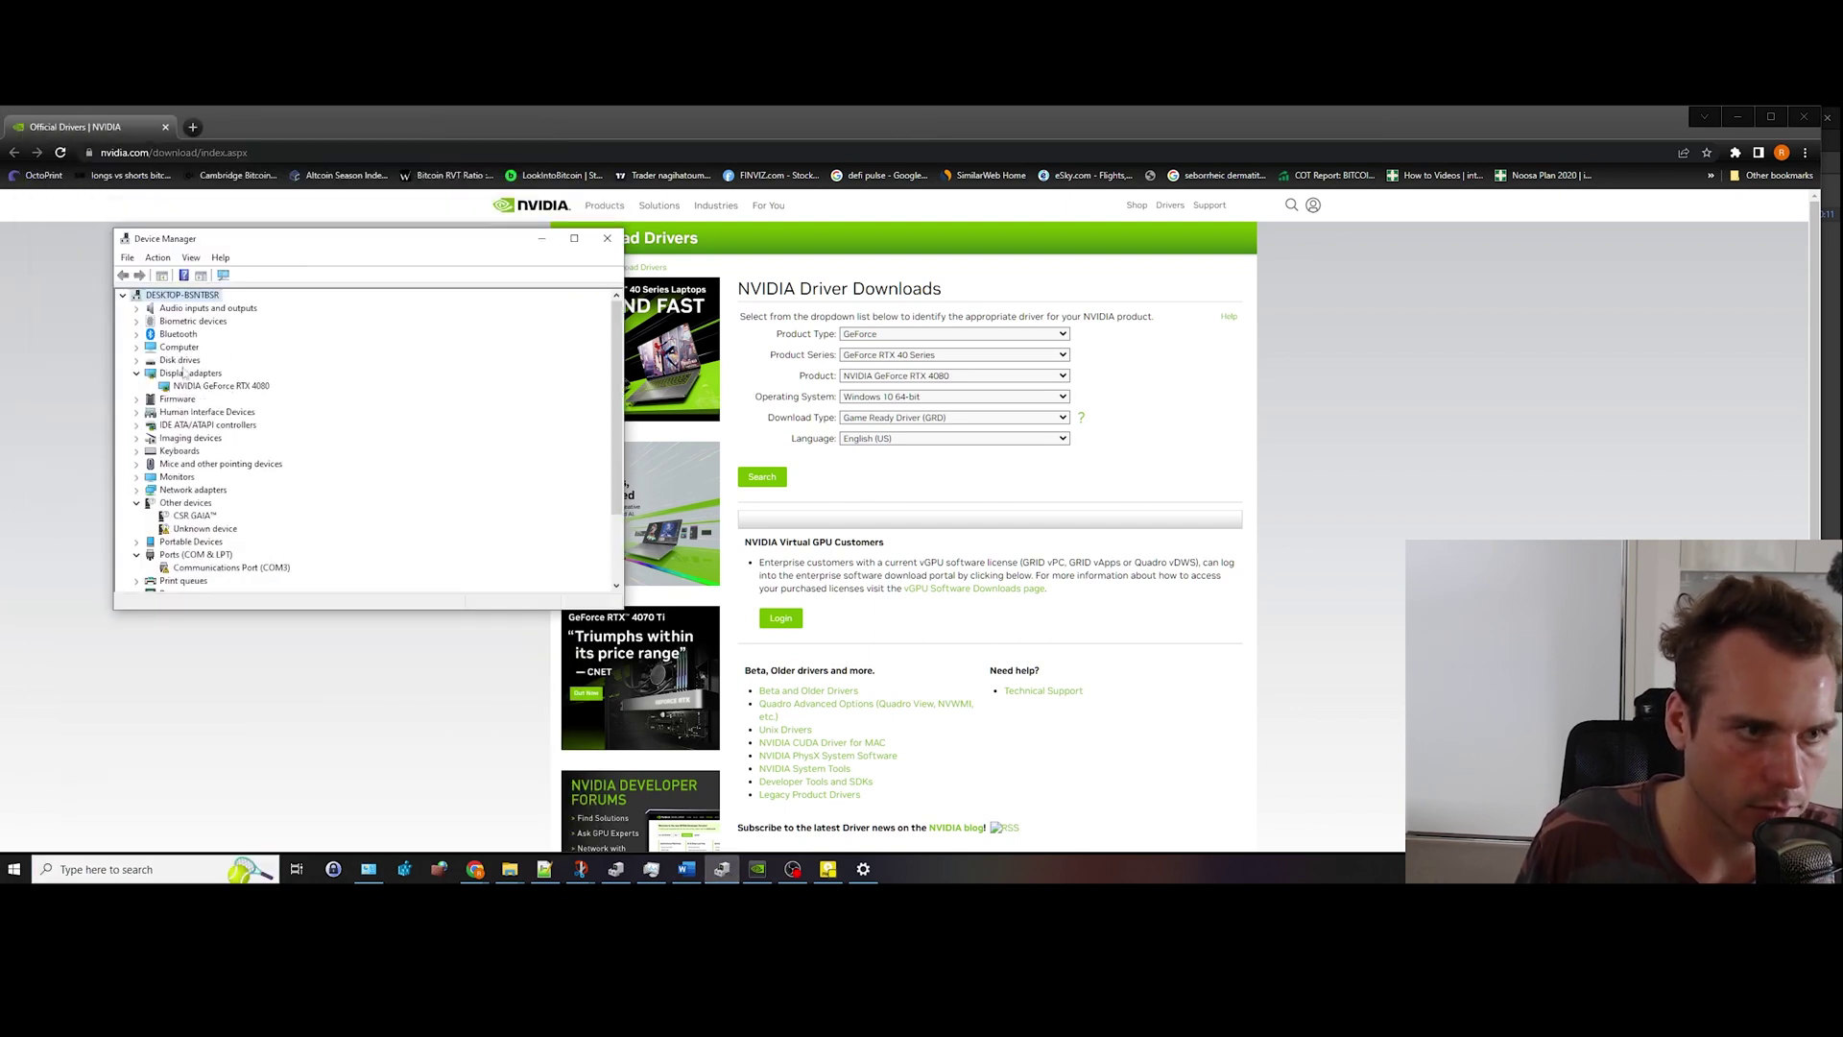
{"action": "left_click", "coordinate": [165, 375]}
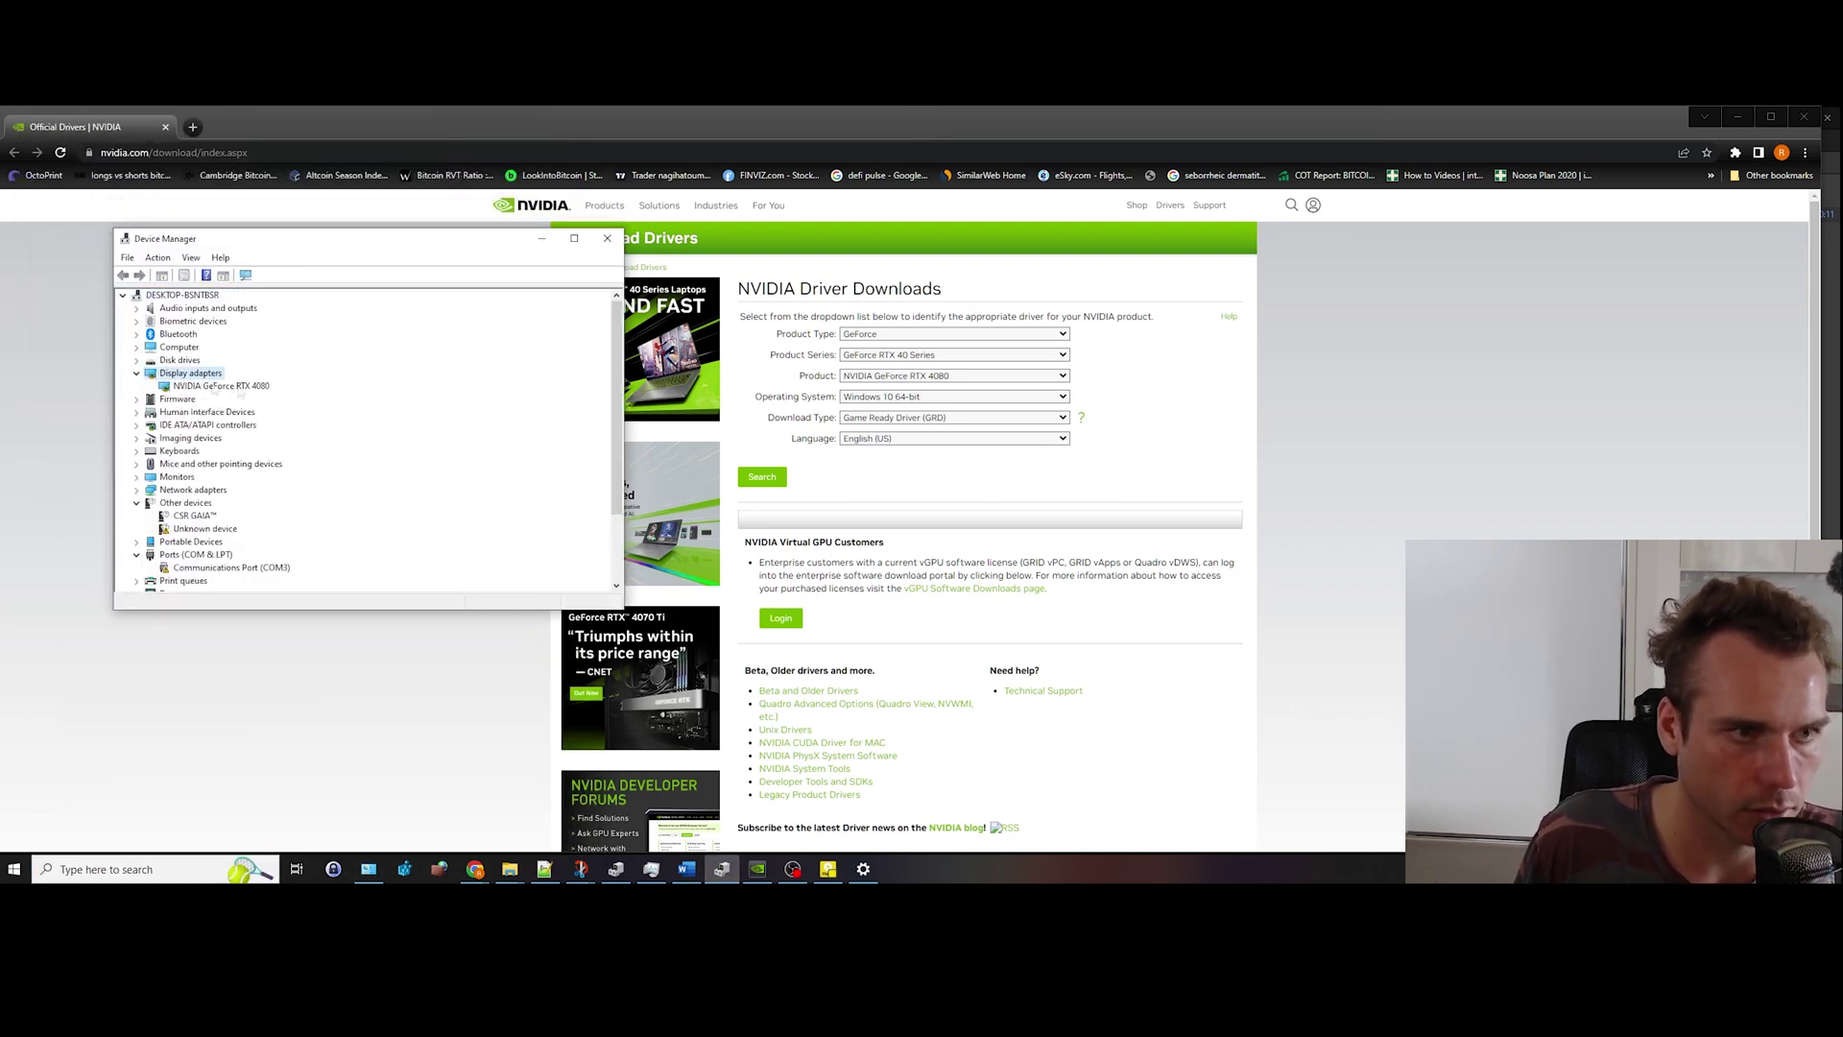
{"action": "left_click", "coordinate": [220, 387]}
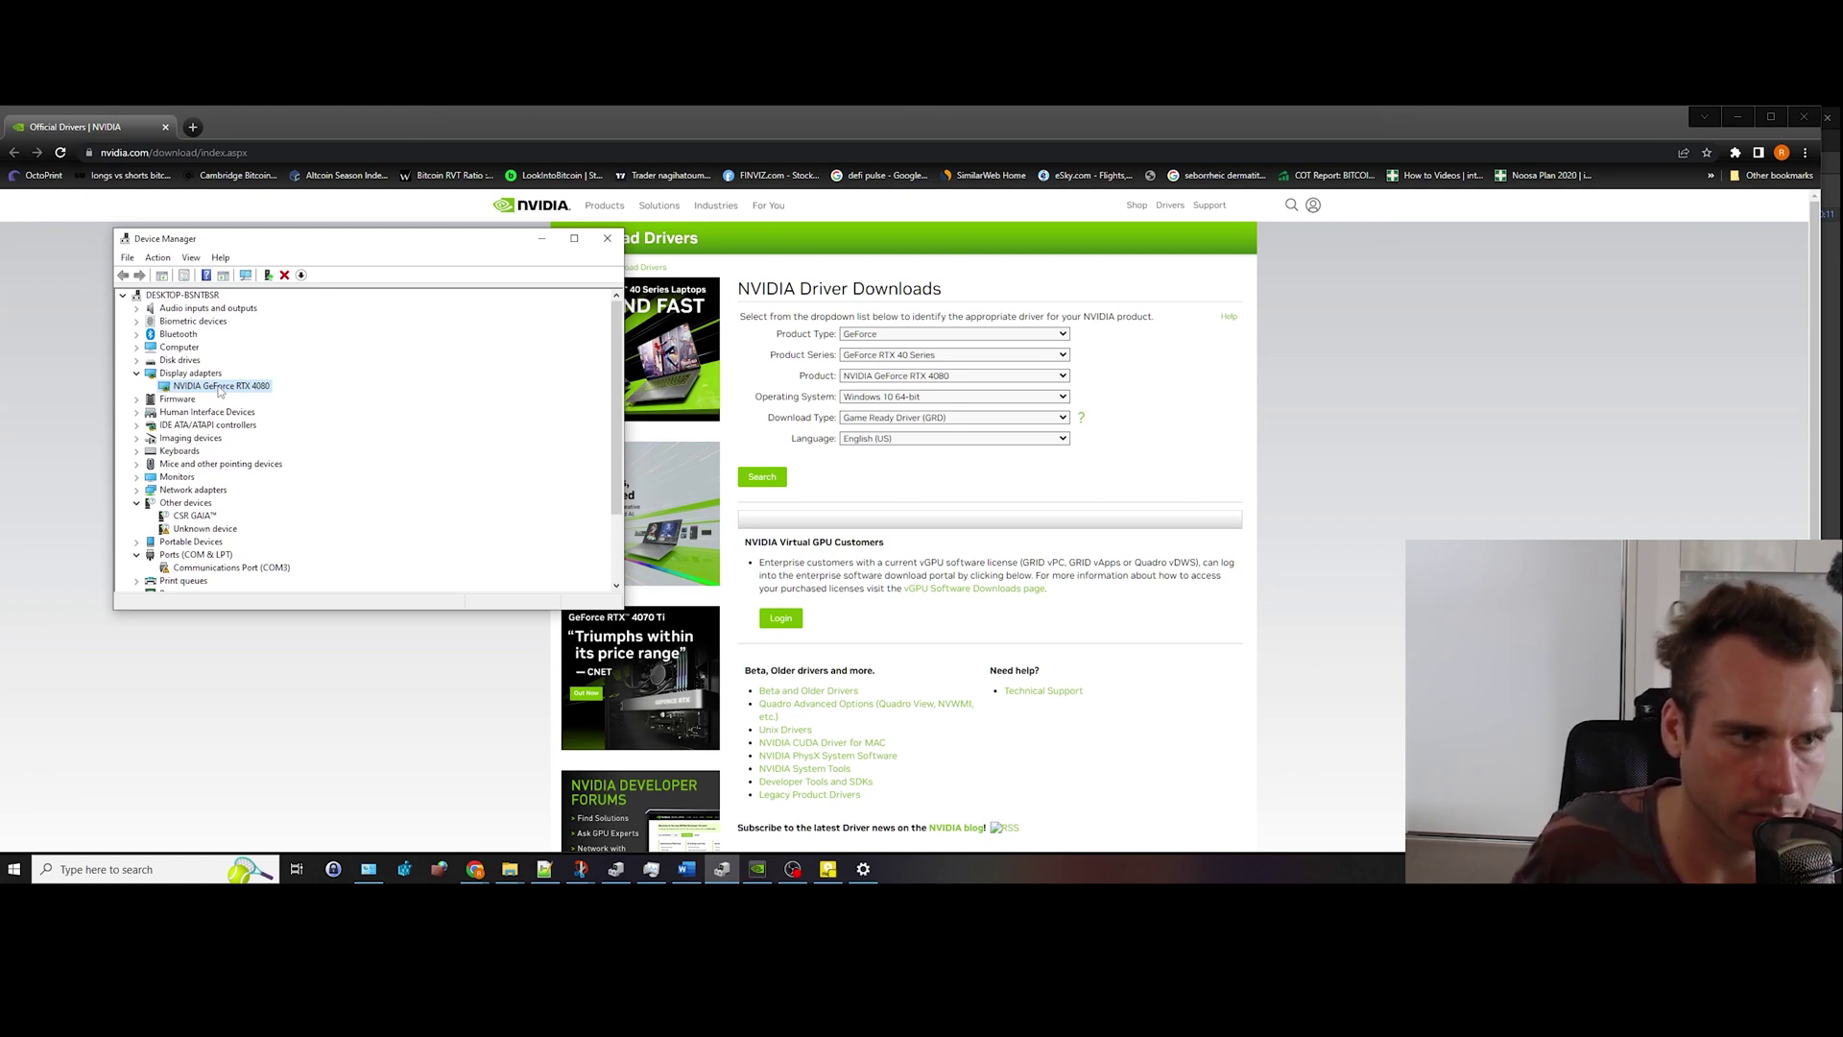
Step: Open the RTX 4080's context menu, dismiss it, and return focus to Device Manager
{"action": "right_click", "coordinate": [220, 388]}
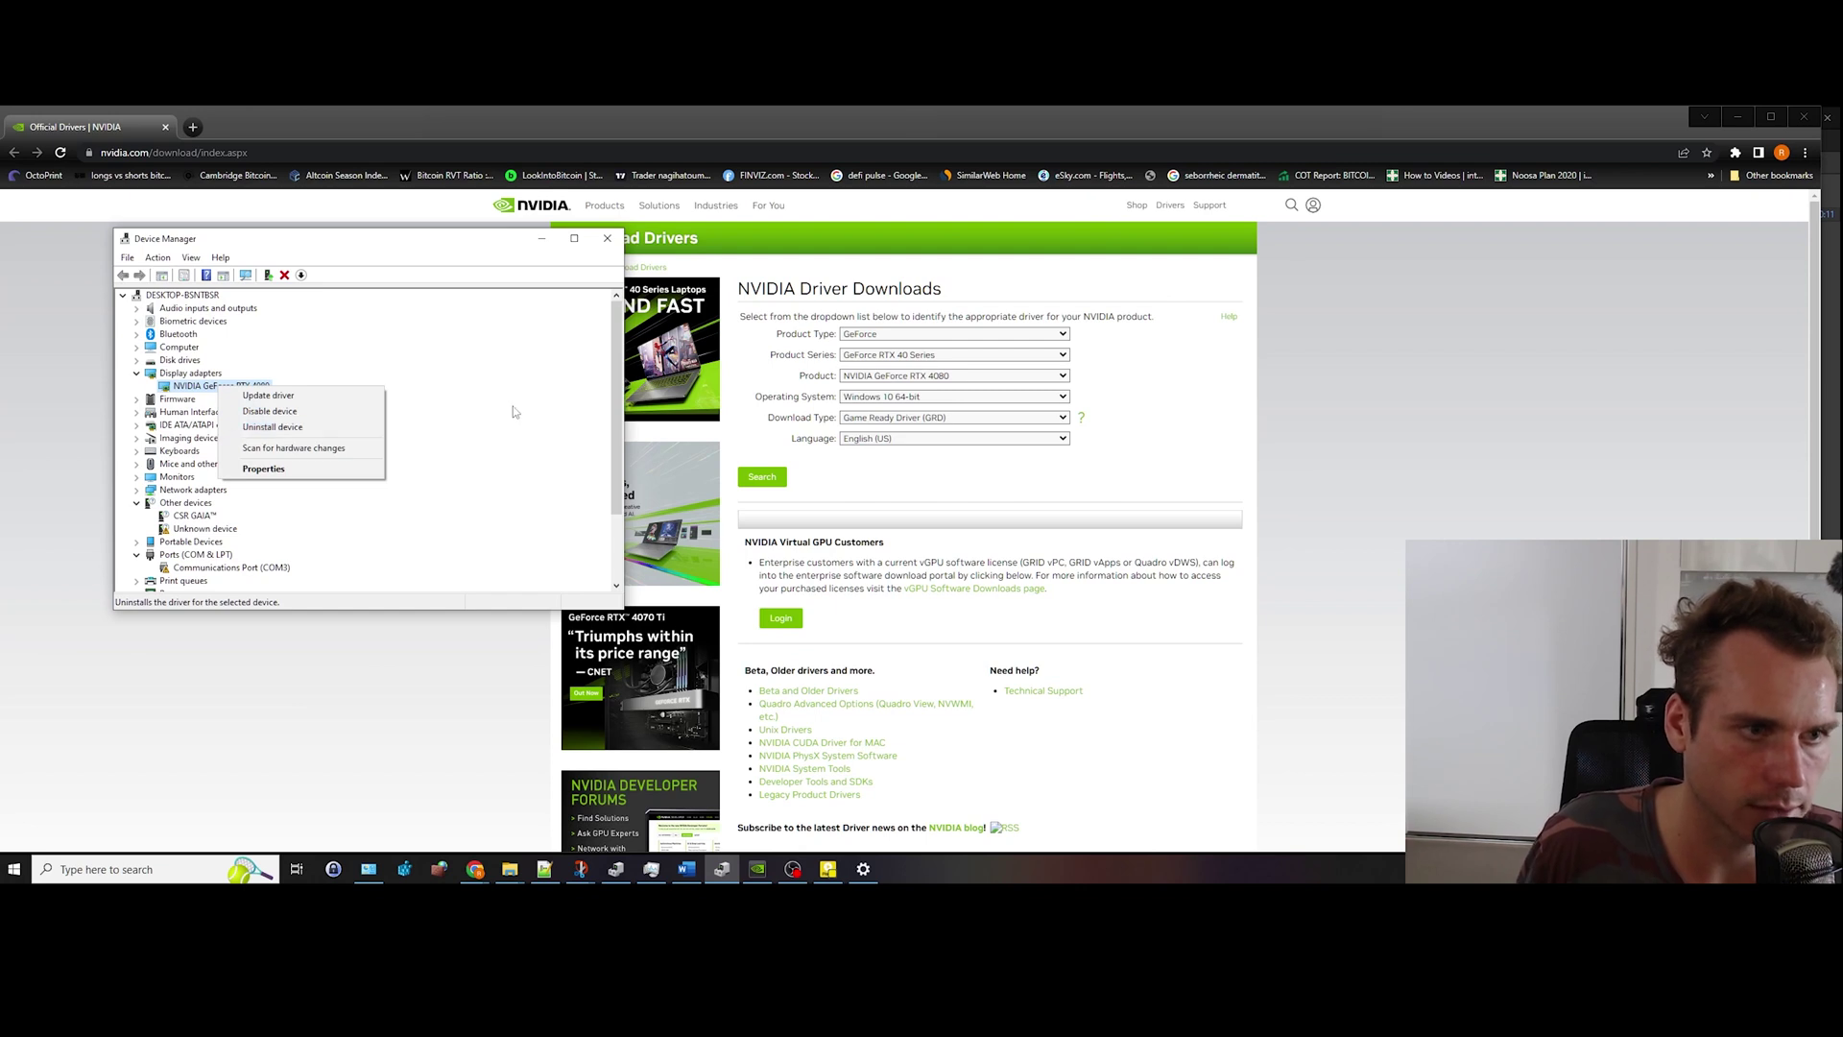
{"action": "left_click", "coordinate": [611, 430]}
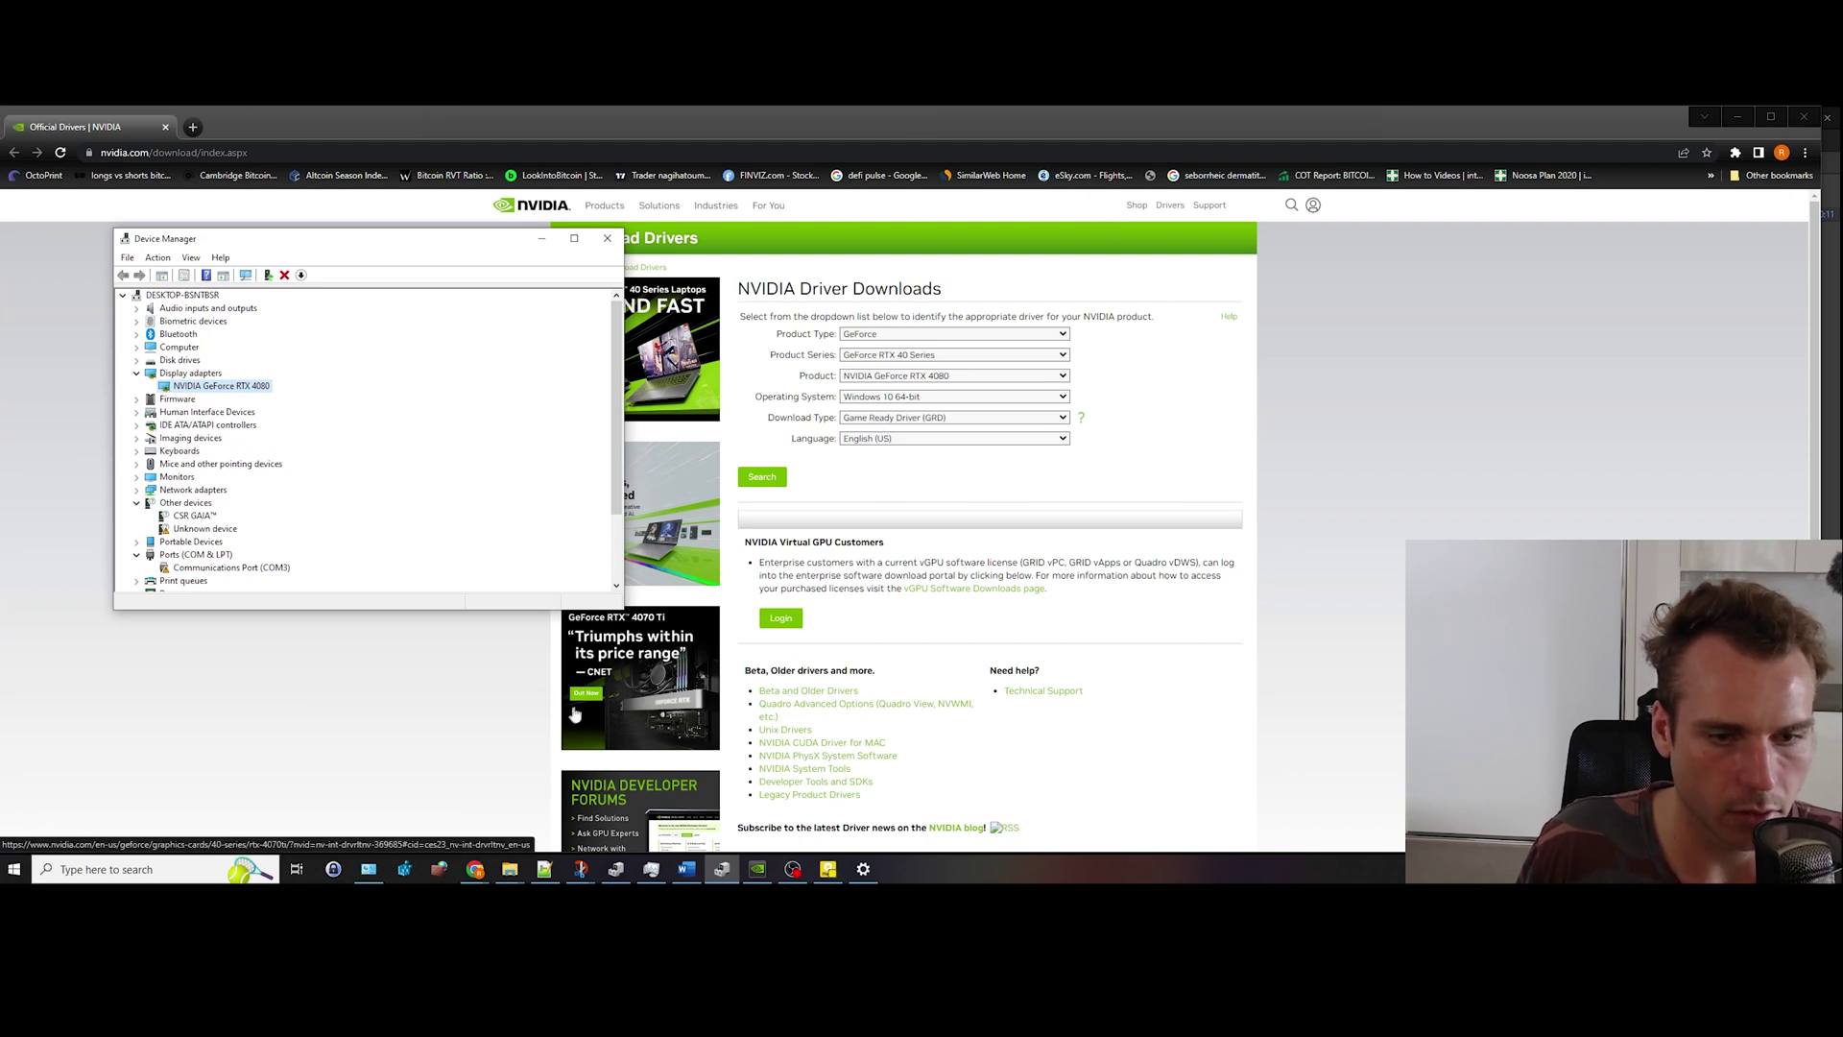
{"action": "mouse_move", "coordinate": [650, 872]}
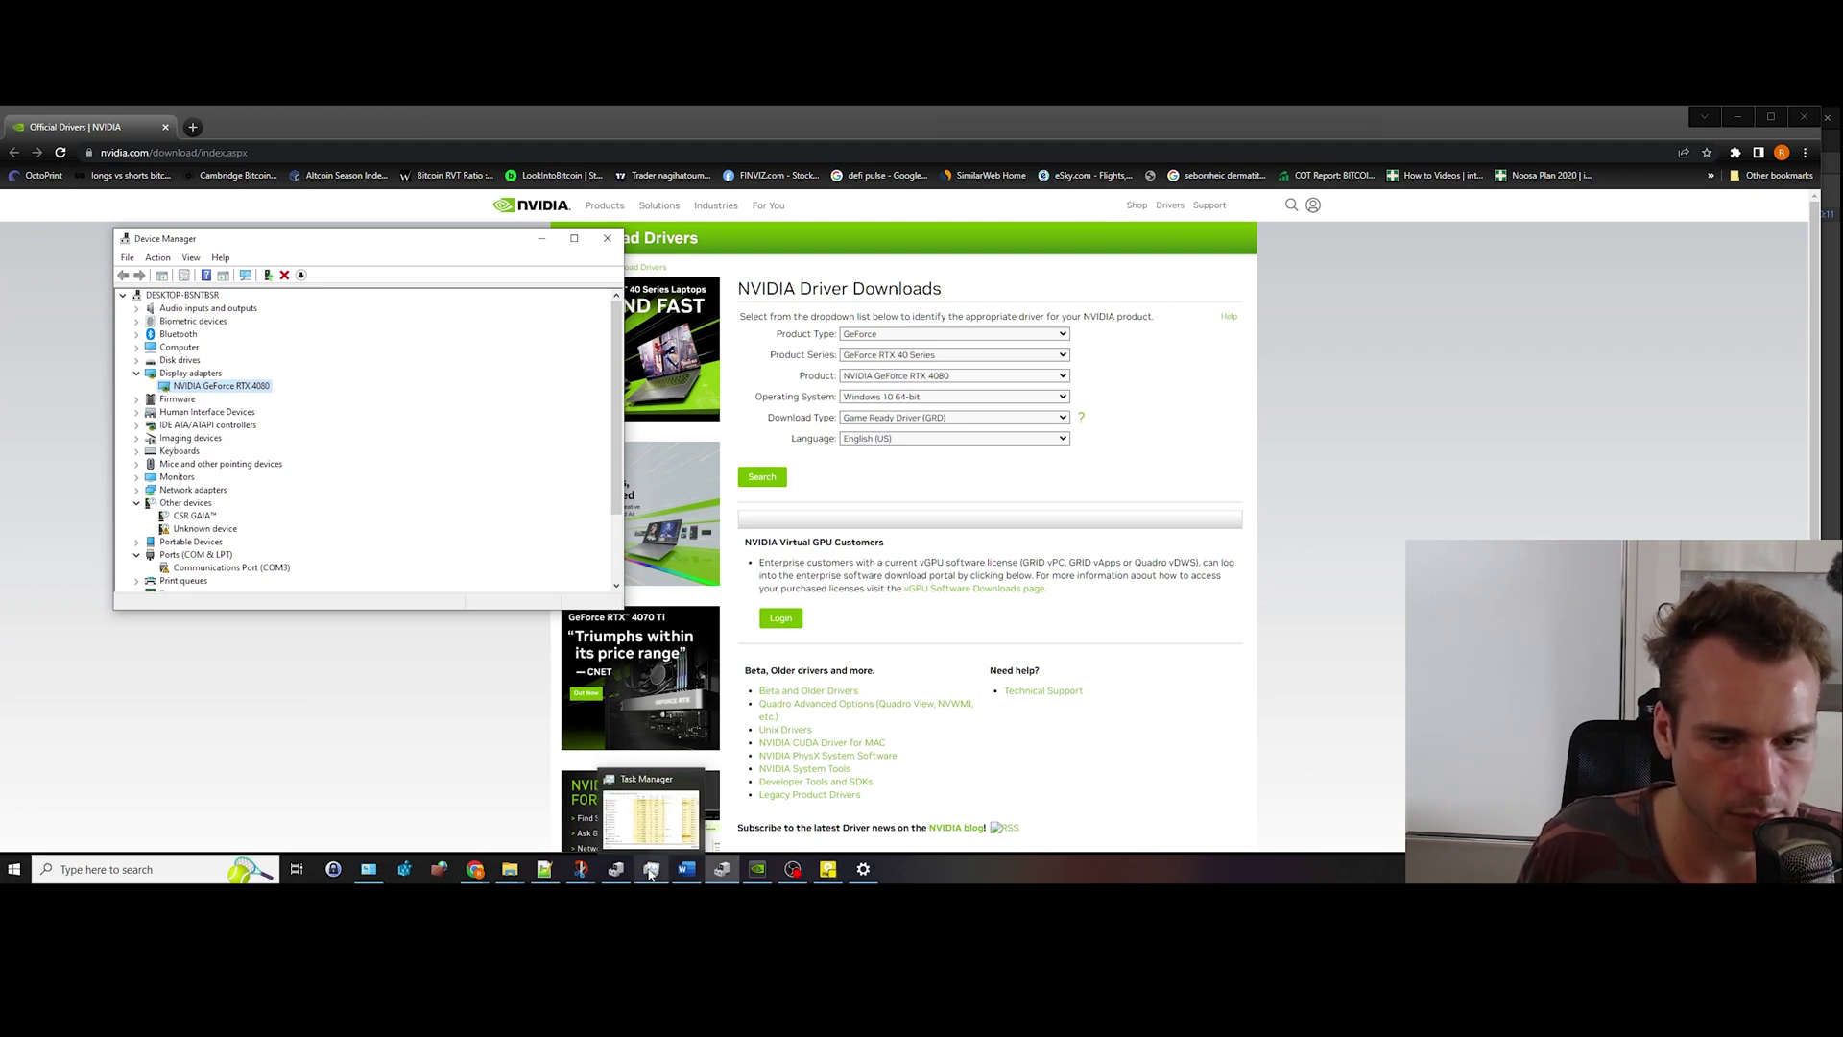
{"action": "left_click", "coordinate": [617, 871]}
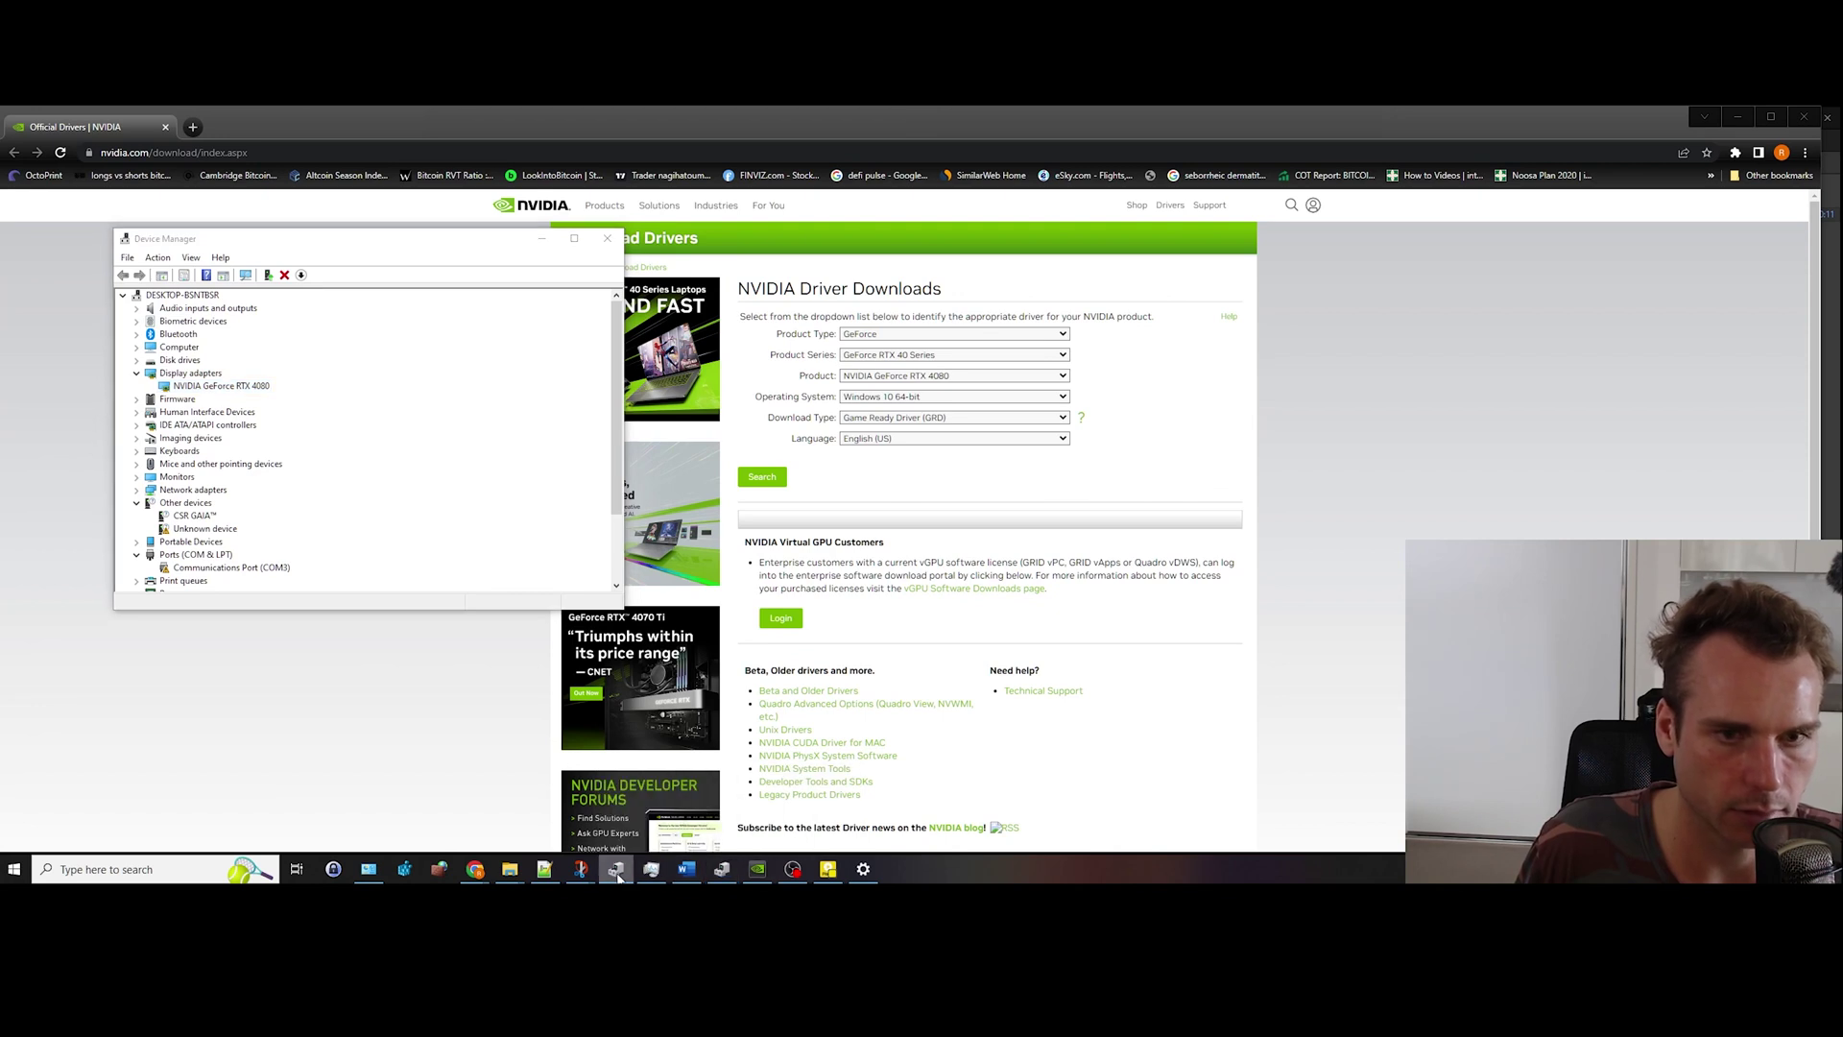
{"action": "left_click", "coordinate": [617, 872]}
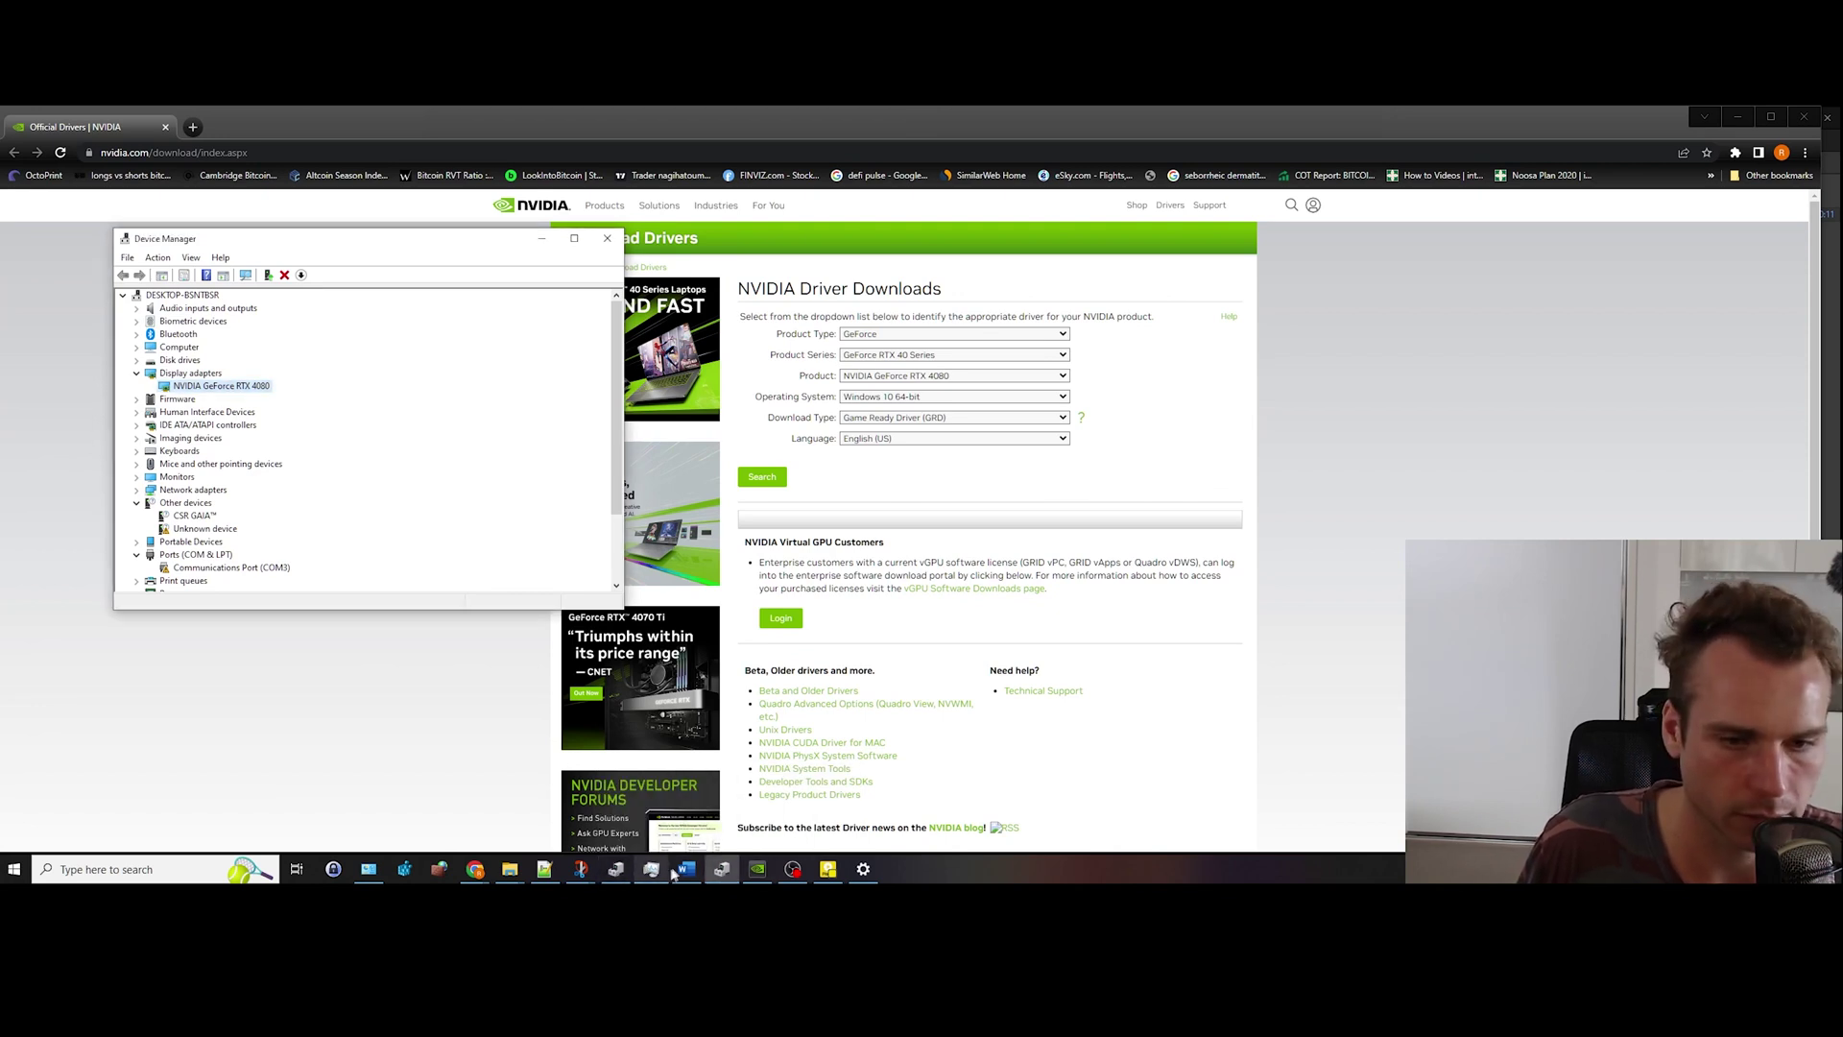
Step: Search 'run' in Windows search to launch the Run dialog
{"action": "left_click", "coordinate": [197, 872]}
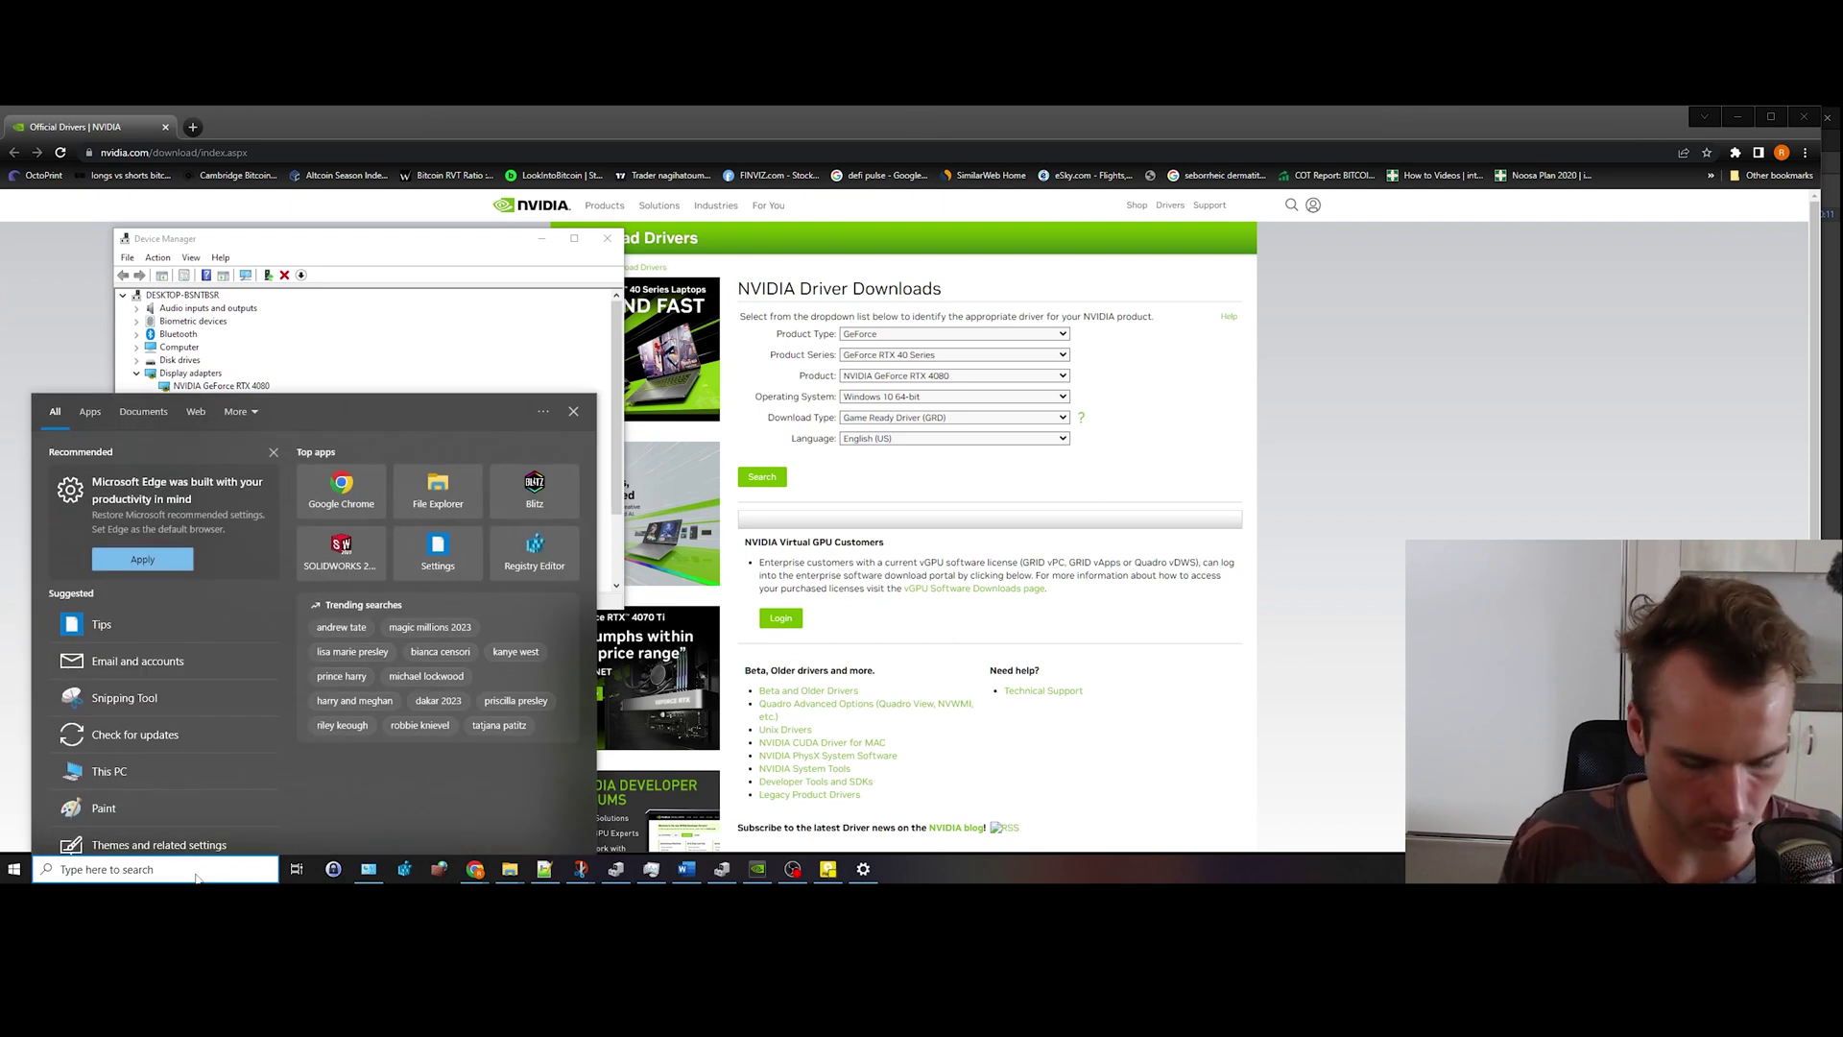
{"action": "type", "text": "run"}
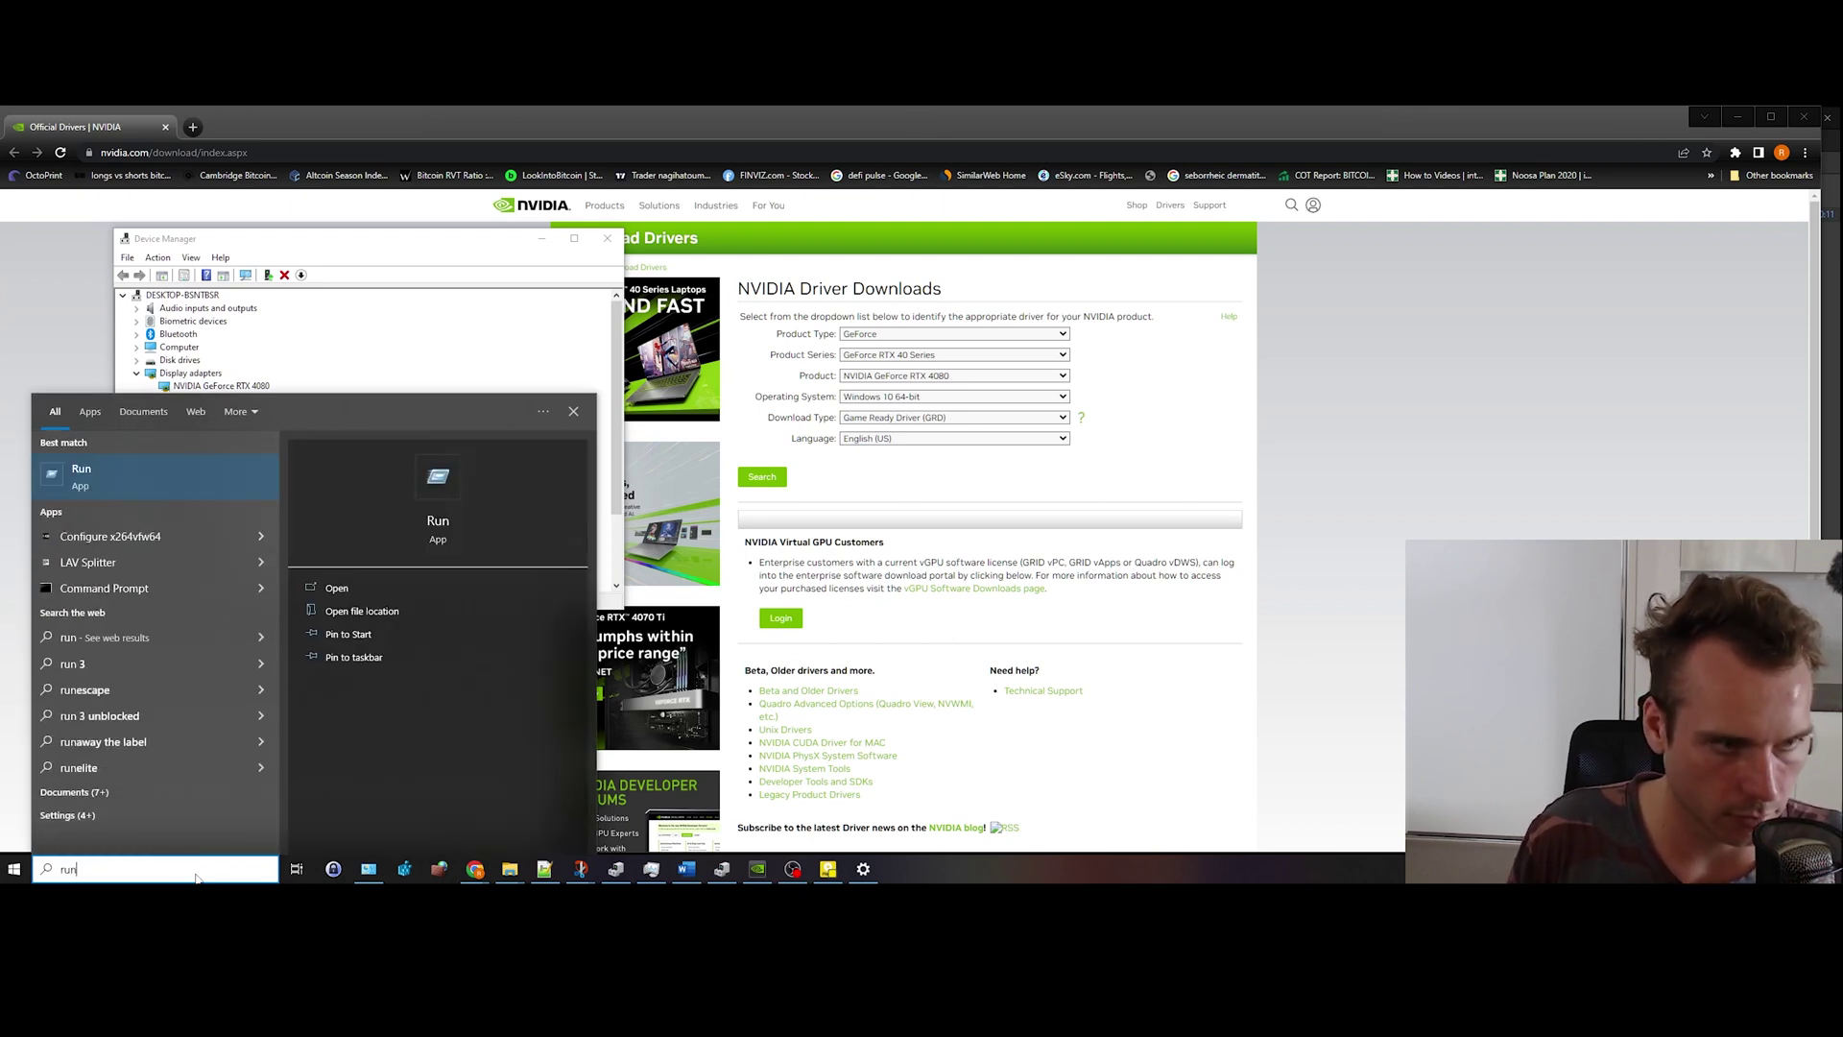
{"action": "key", "text": "Return"}
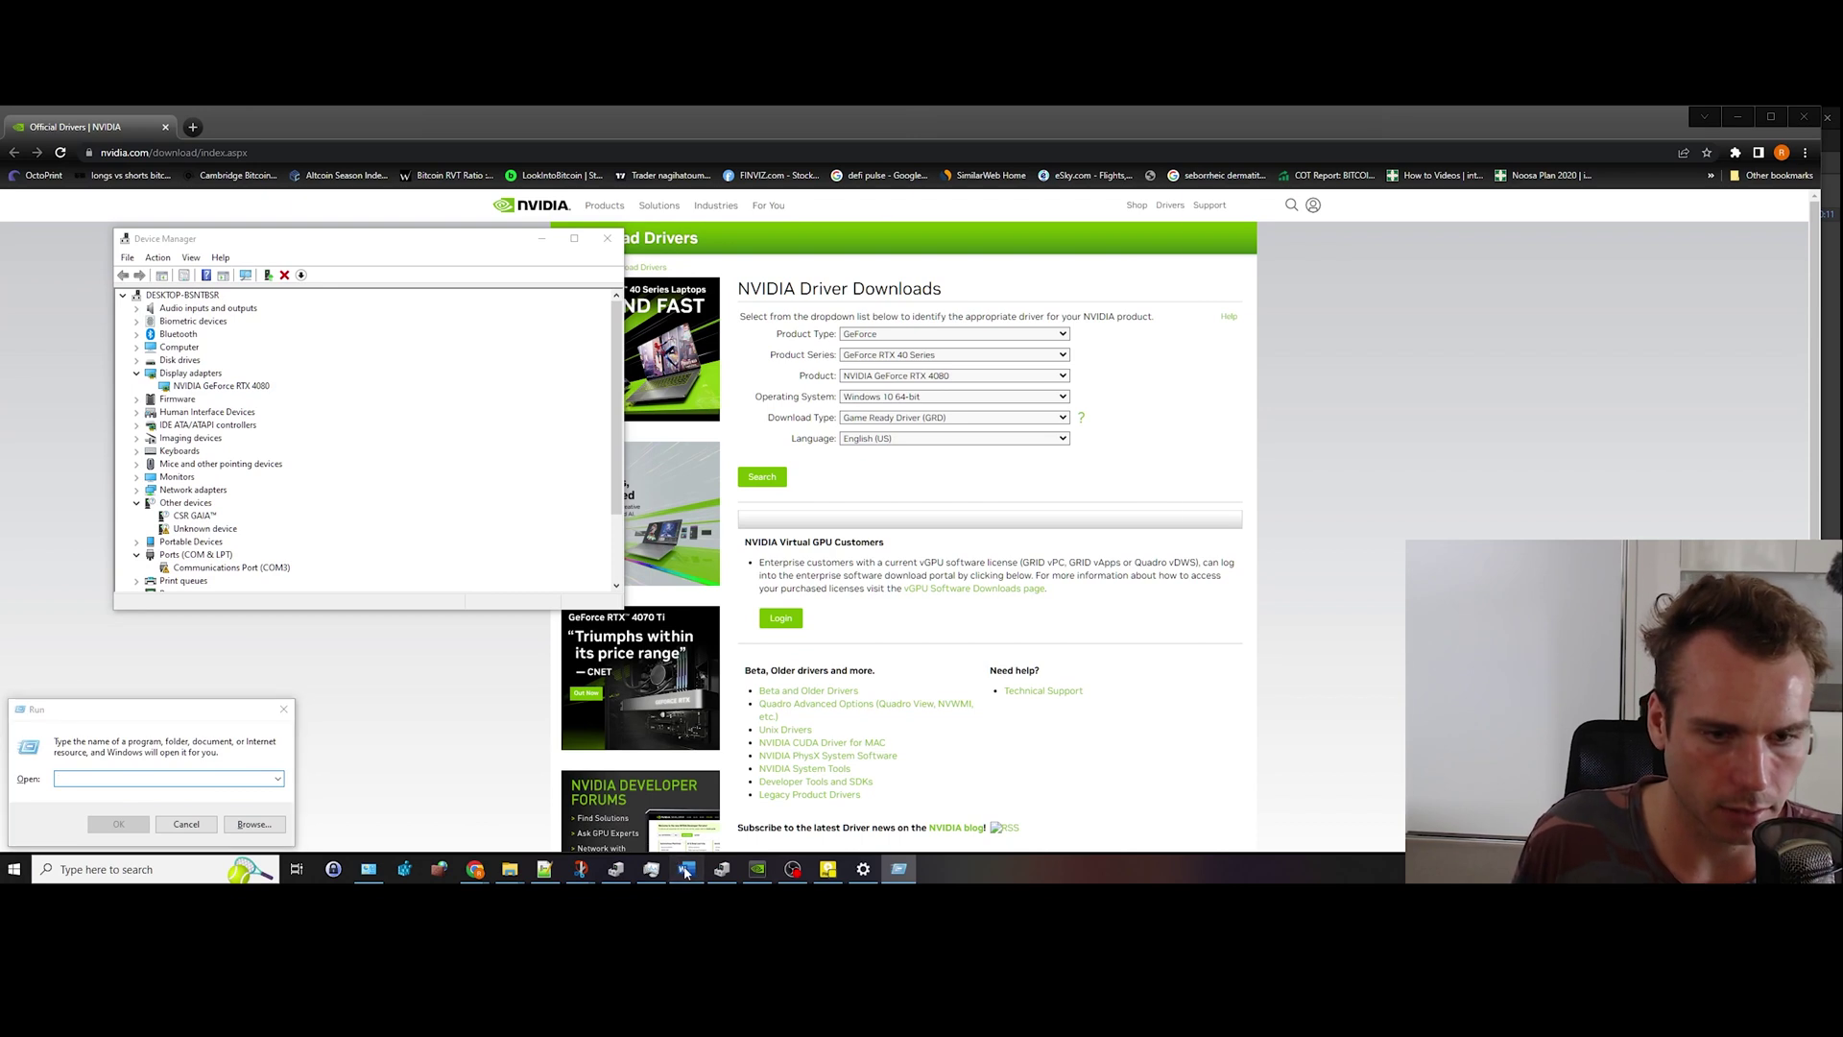
Step: Copy appwiz.cpl from the Word notes, paste it into Run, and execute it
{"action": "left_click", "coordinate": [686, 869]}
{"action": "left_click_drag", "start_coordinate": [1333, 572], "coordinate": [1282, 572]}
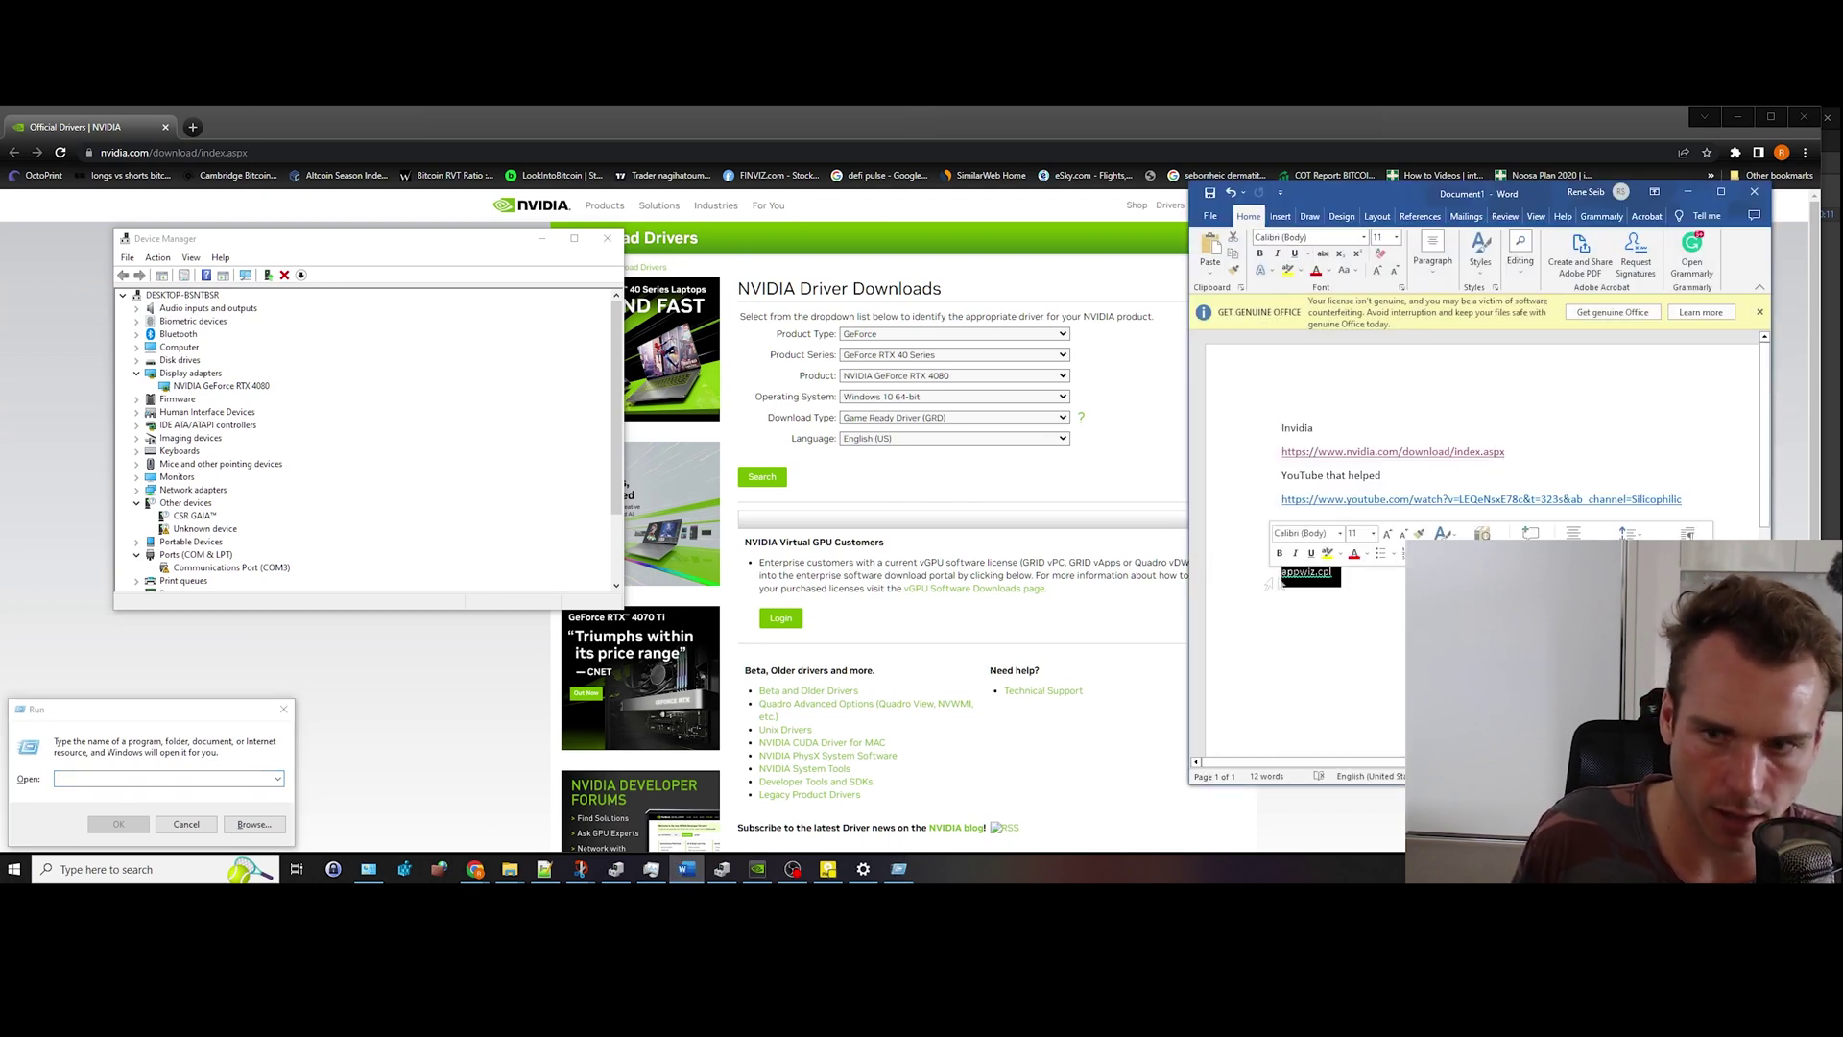
{"action": "right_click", "coordinate": [1292, 577]}
{"action": "left_click", "coordinate": [1324, 627]}
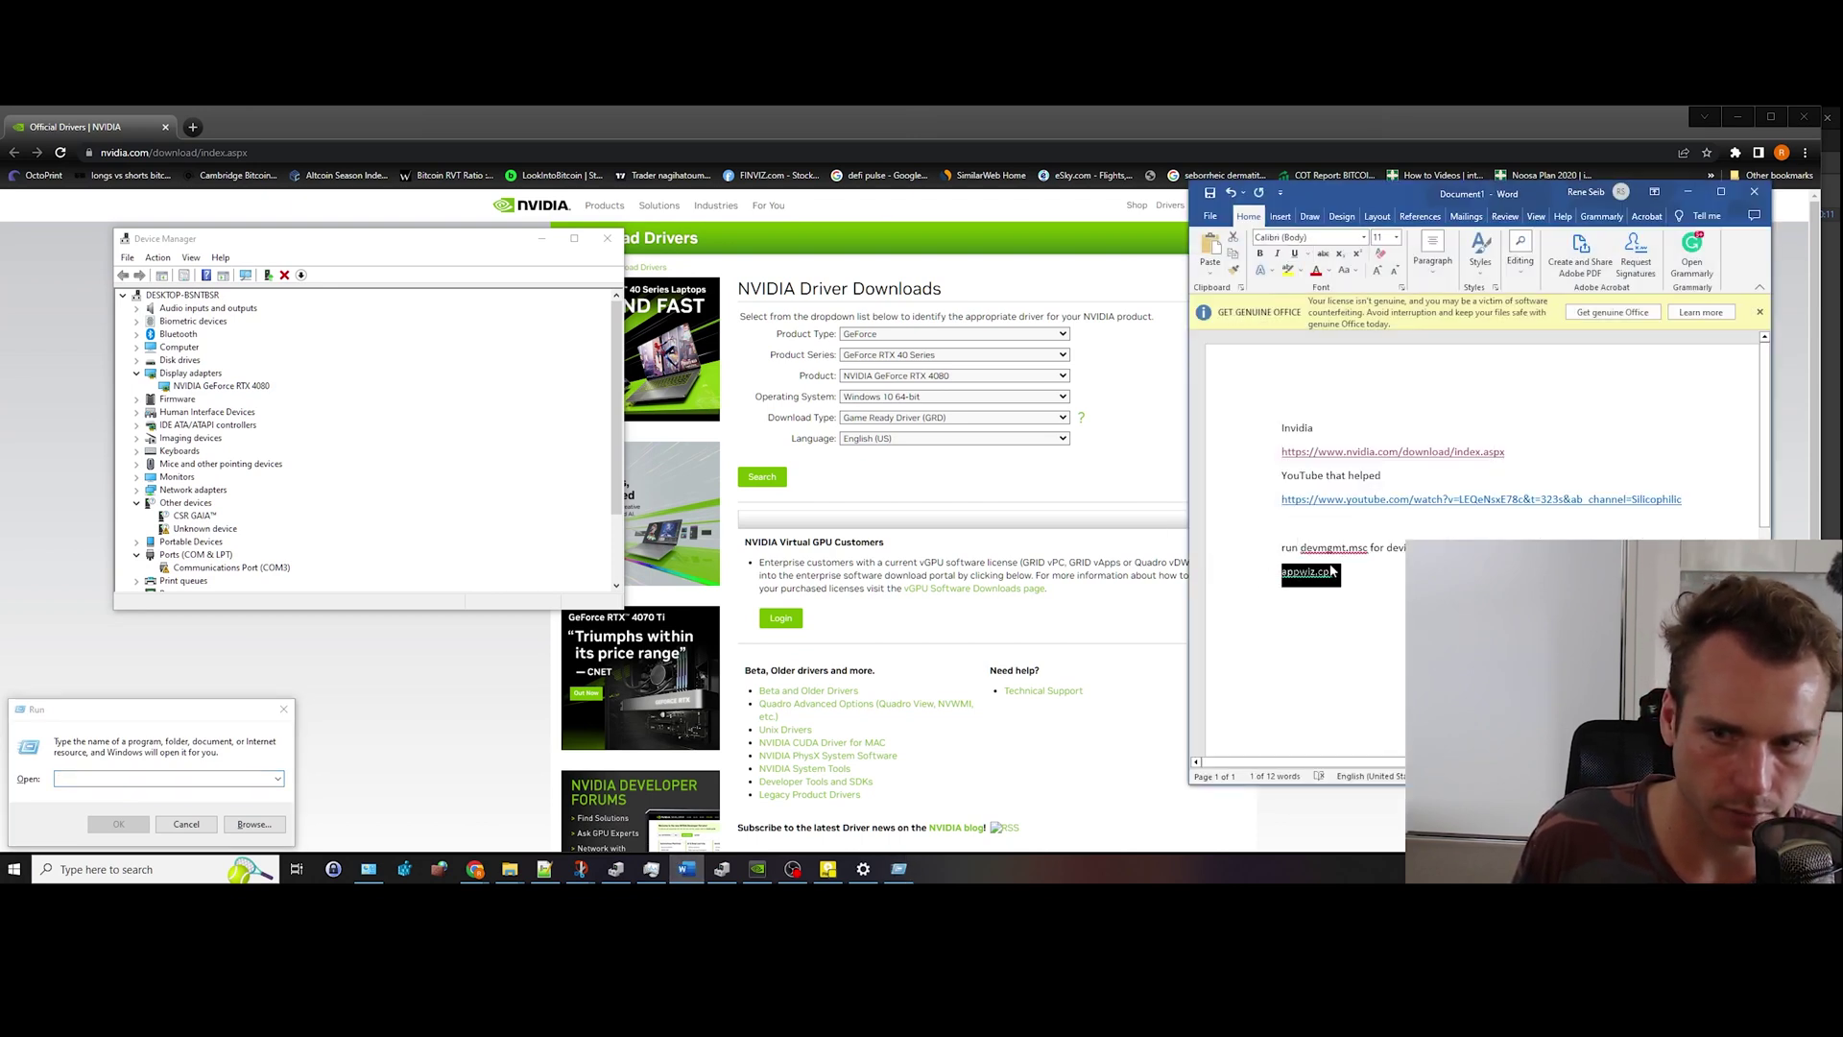
{"action": "left_click", "coordinate": [158, 778]}
{"action": "right_click", "coordinate": [159, 778]}
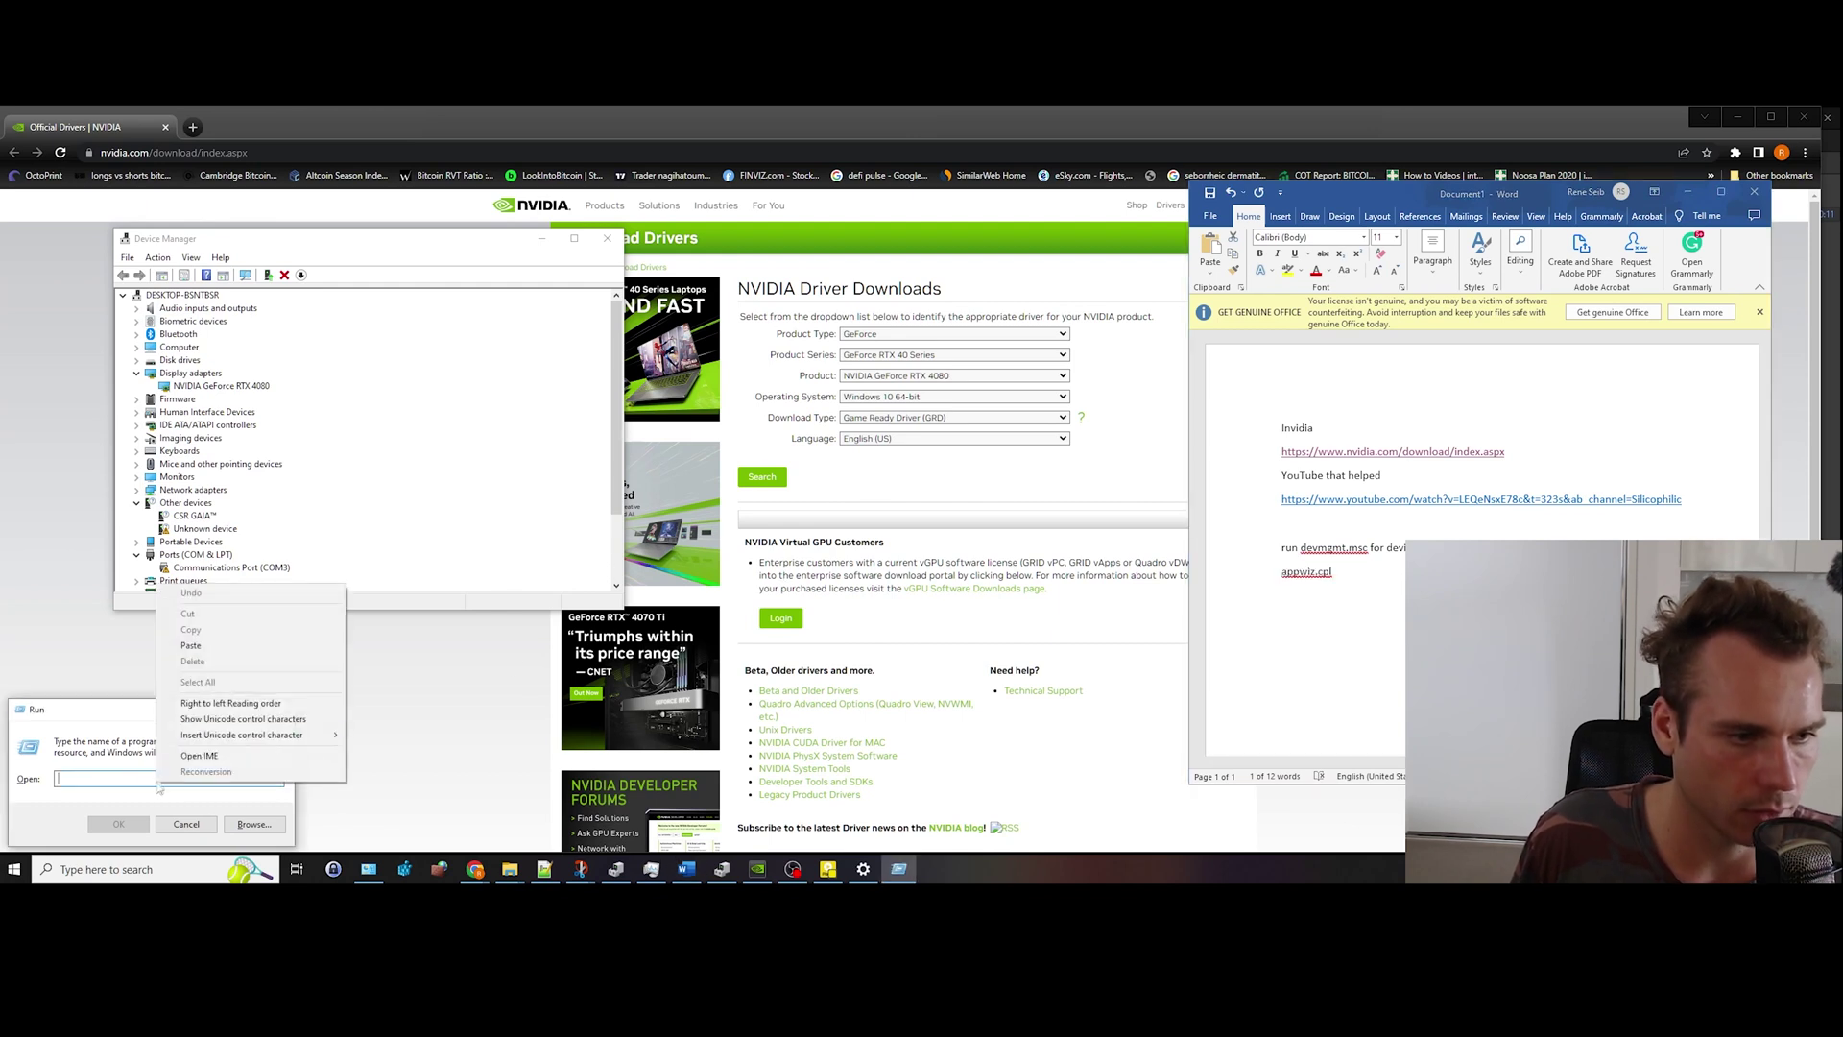
{"action": "left_click", "coordinate": [216, 651]}
{"action": "key", "text": "Return"}
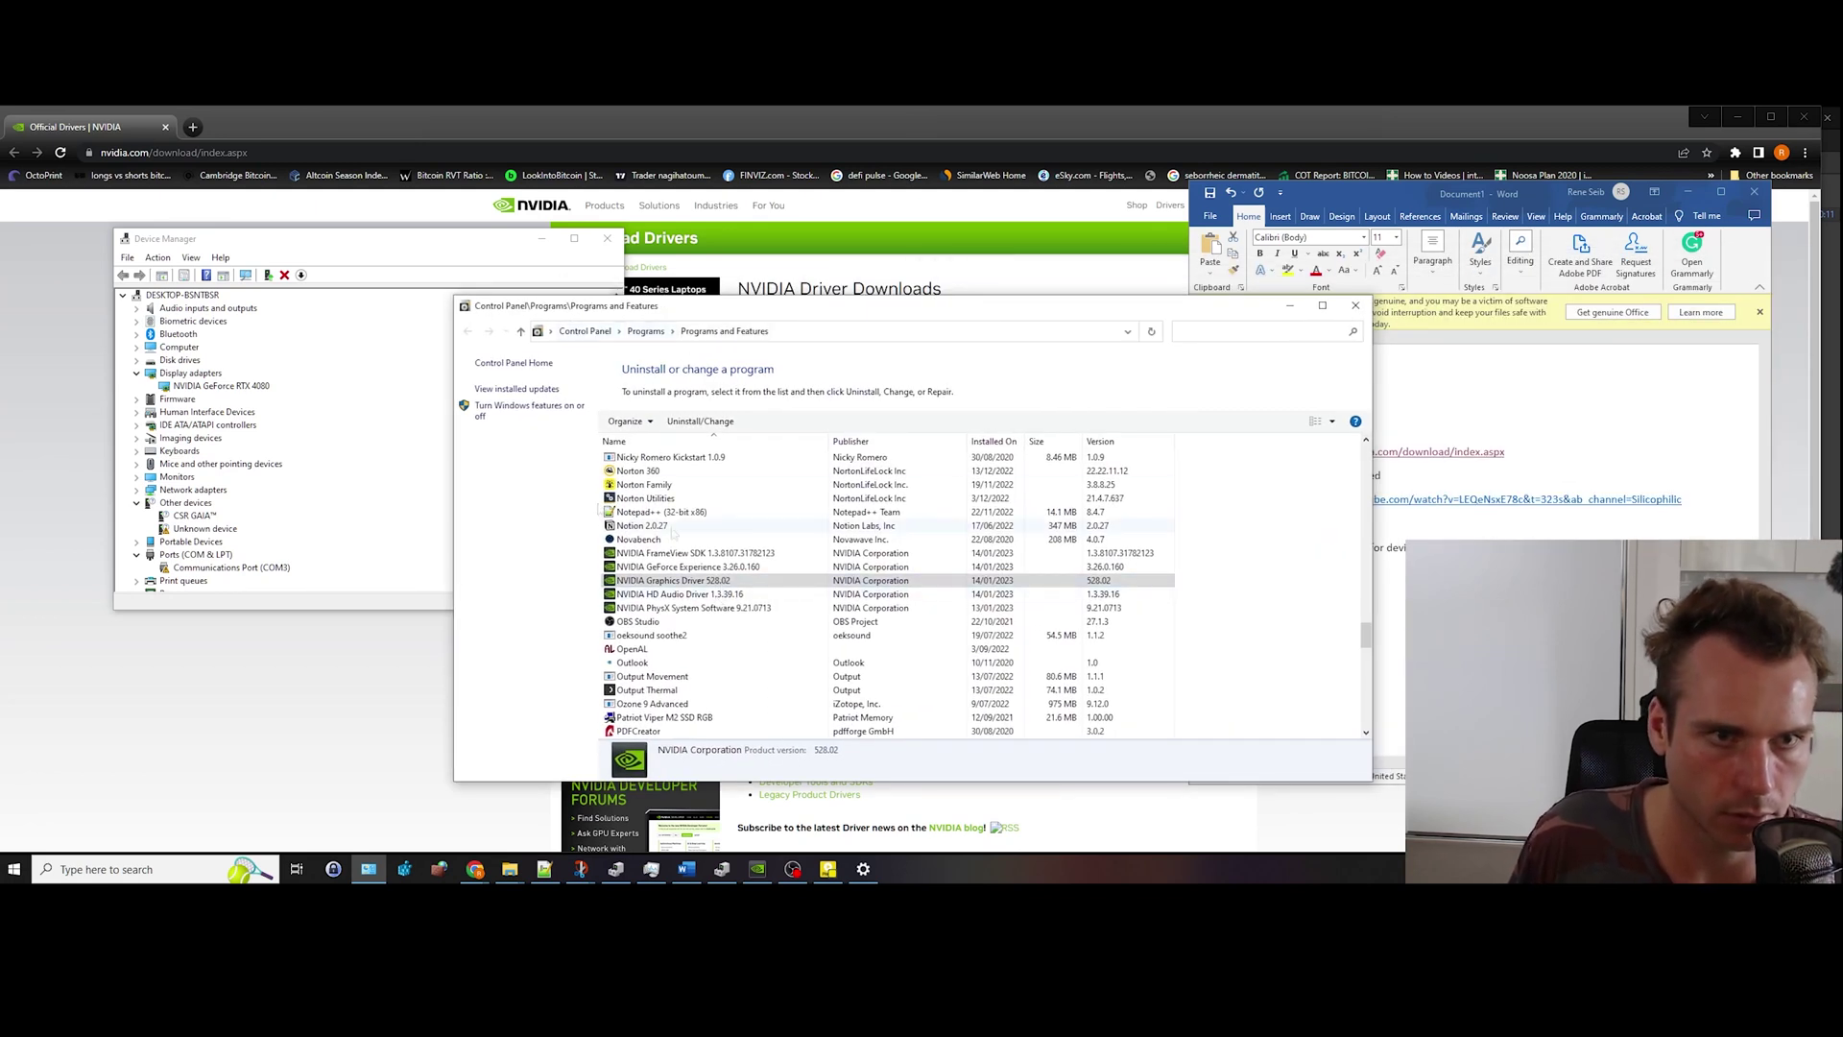
Step: Inspect the NVIDIA Graphics Driver 528.02, HD Audio Driver and PhysX System Software entries
{"action": "left_click", "coordinate": [664, 582]}
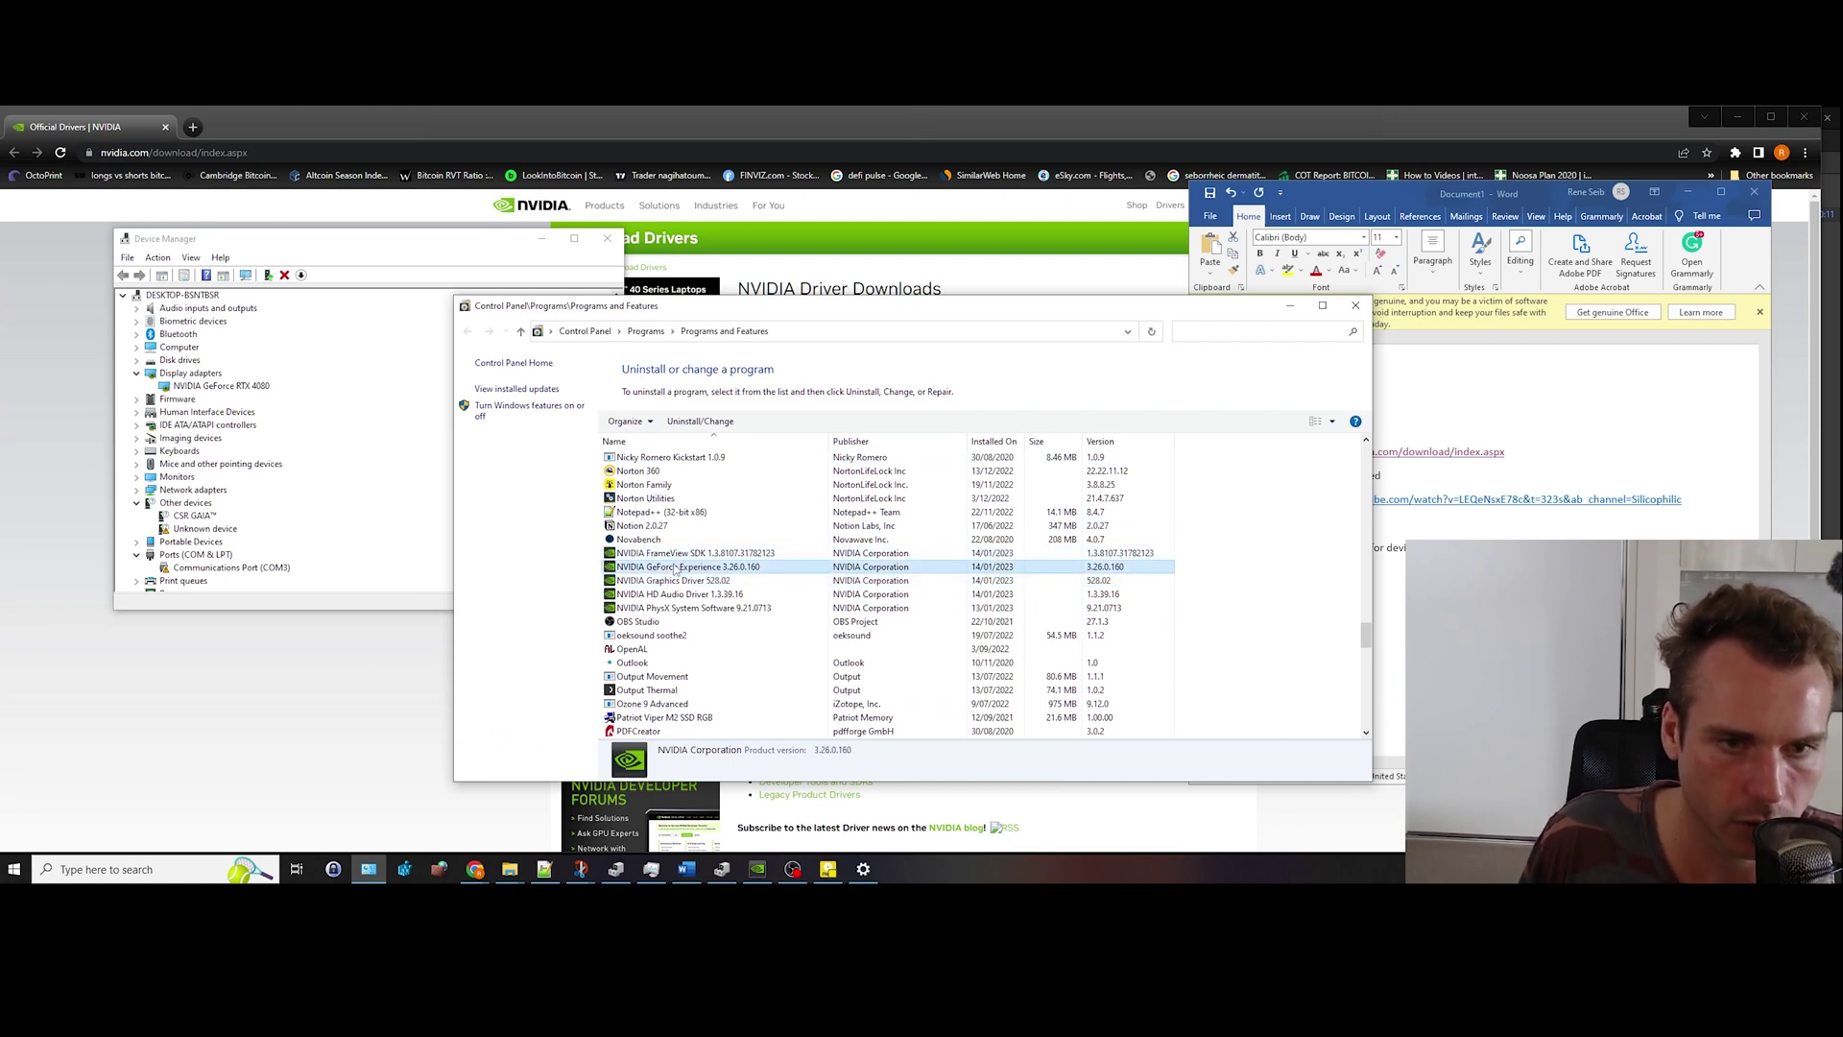
{"action": "left_click", "coordinate": [678, 594]}
{"action": "left_click", "coordinate": [678, 608]}
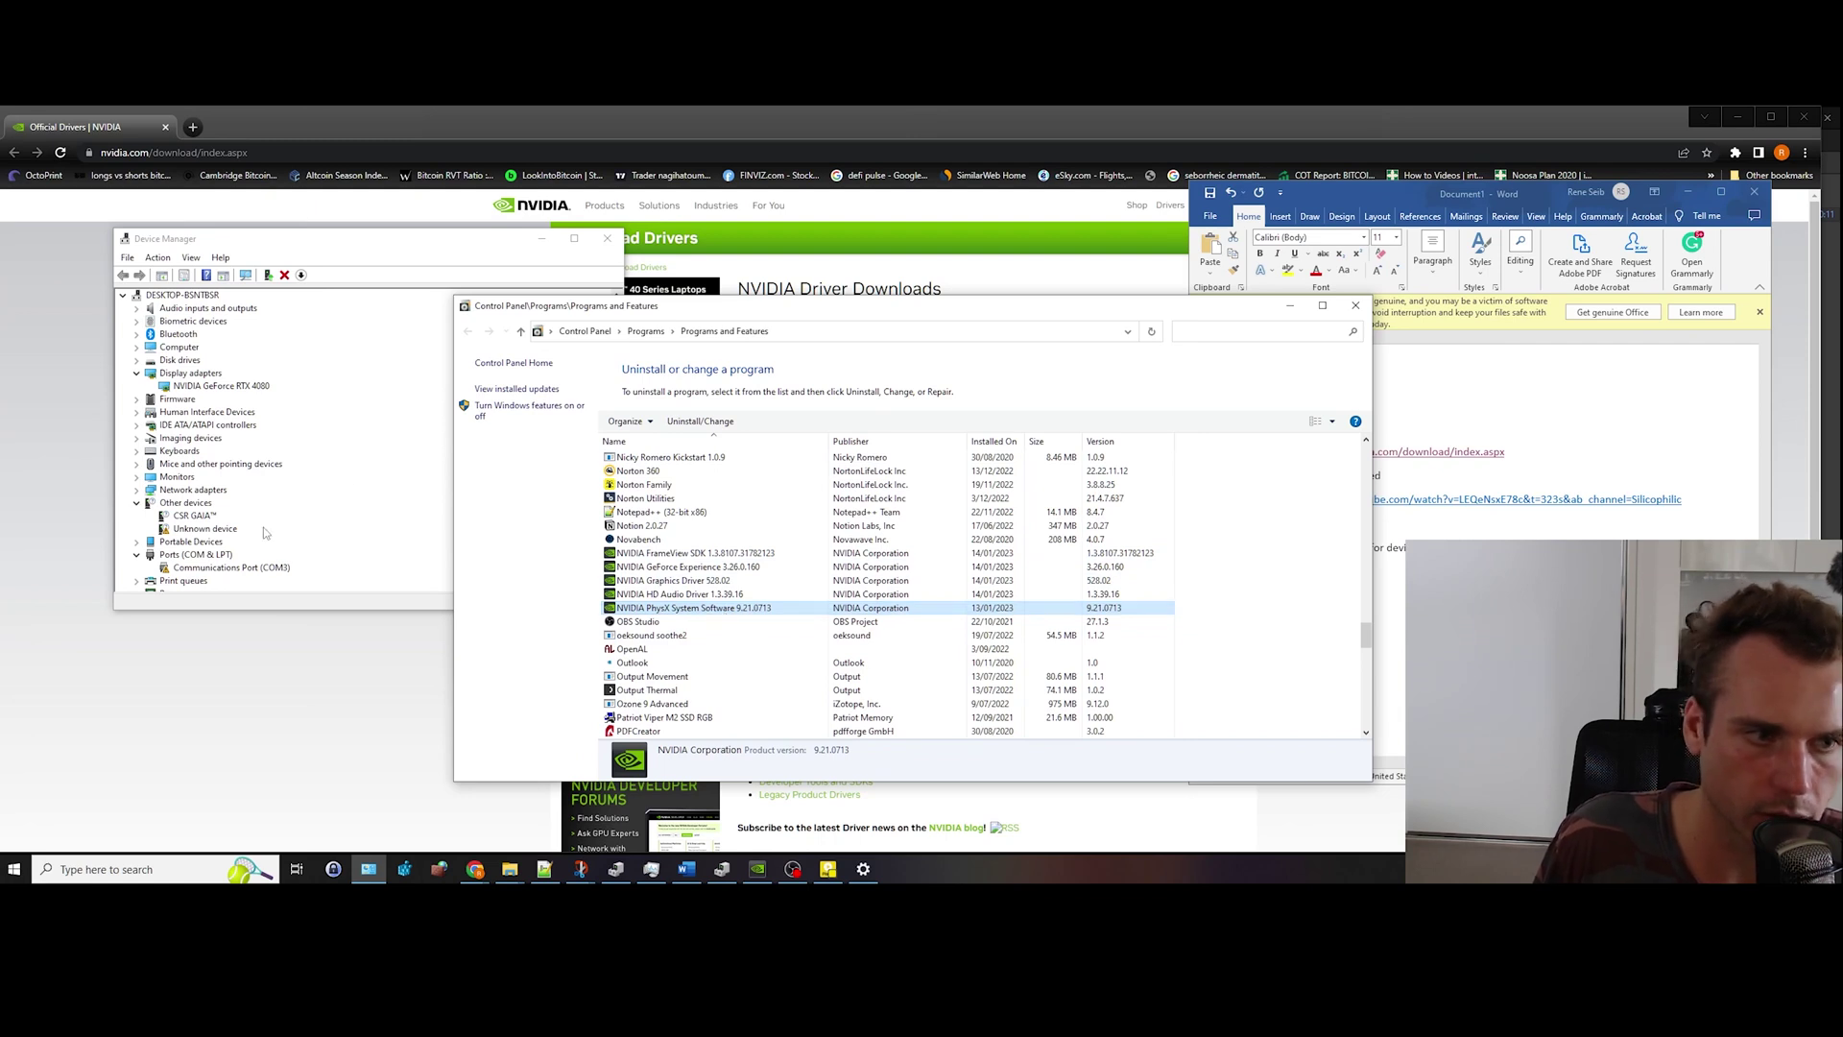
Step: Open the RTX 4080's Properties and show its Hardware Ids on the Details tab
{"action": "left_click", "coordinate": [1300, 315]}
{"action": "left_click", "coordinate": [220, 385]}
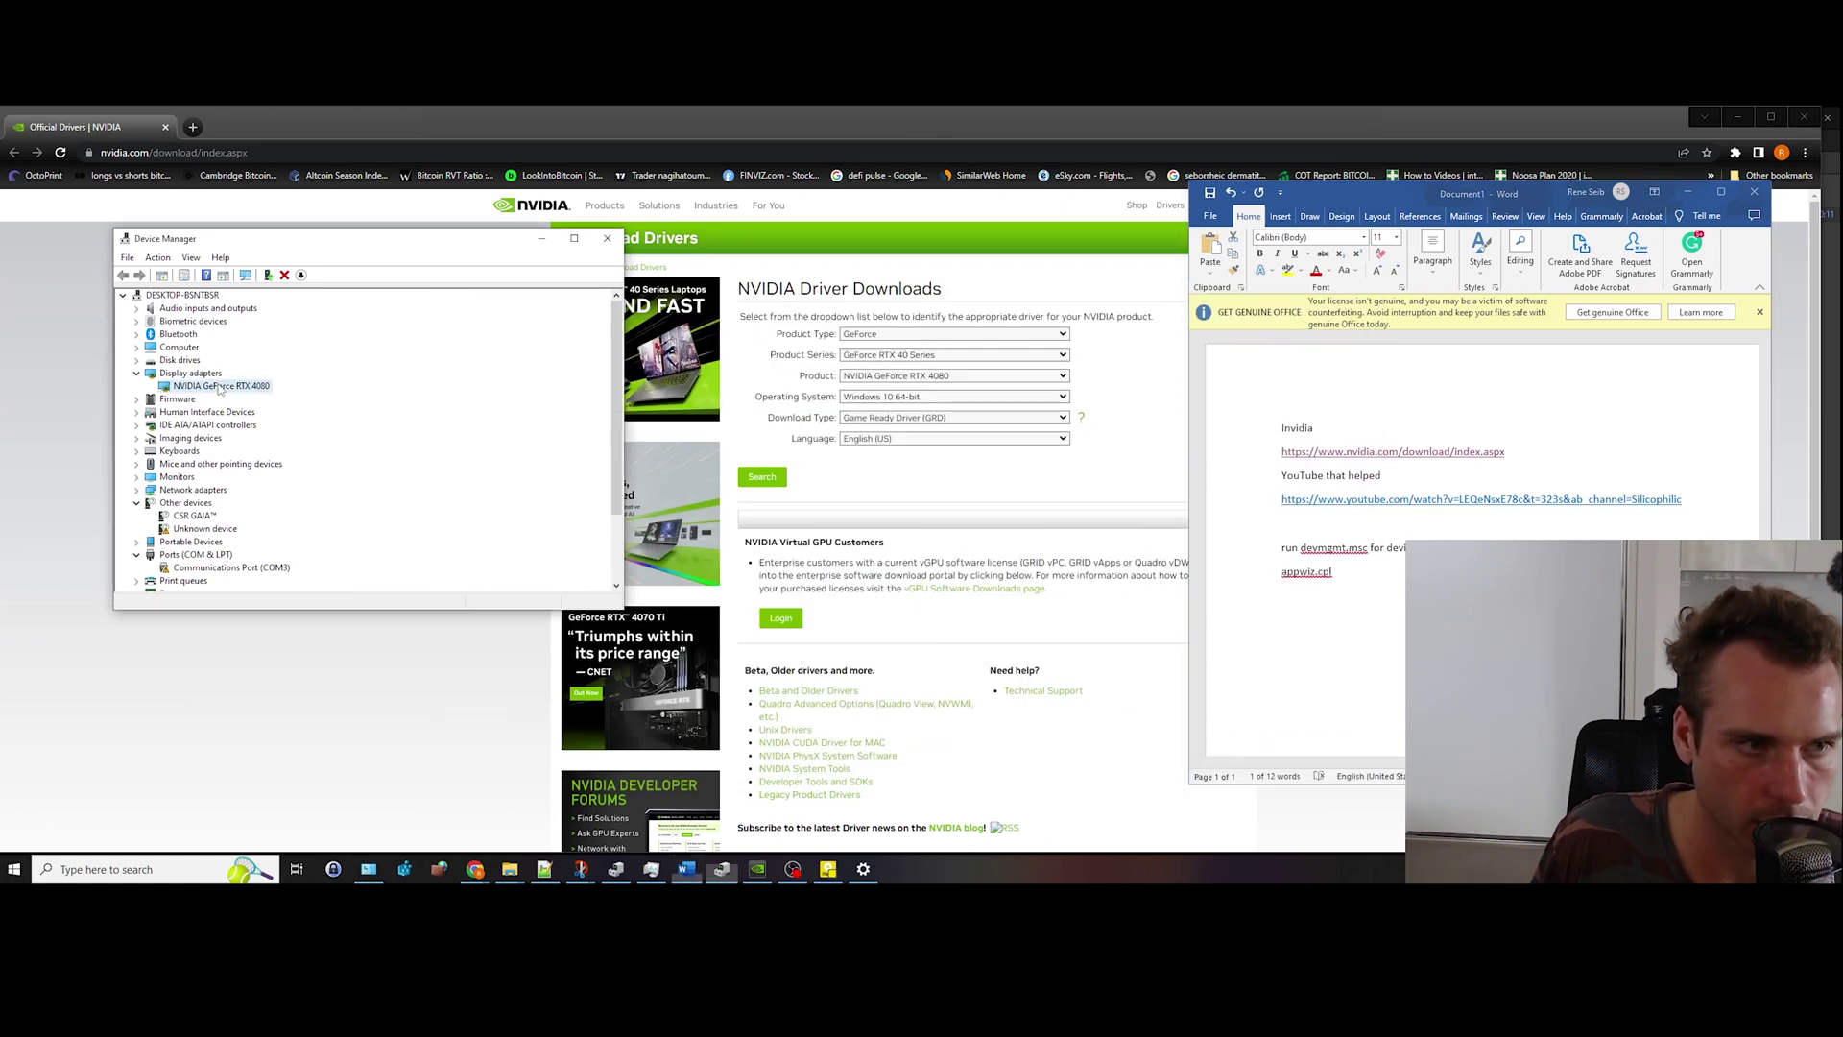
{"action": "right_click", "coordinate": [220, 385]}
{"action": "left_click", "coordinate": [261, 467]}
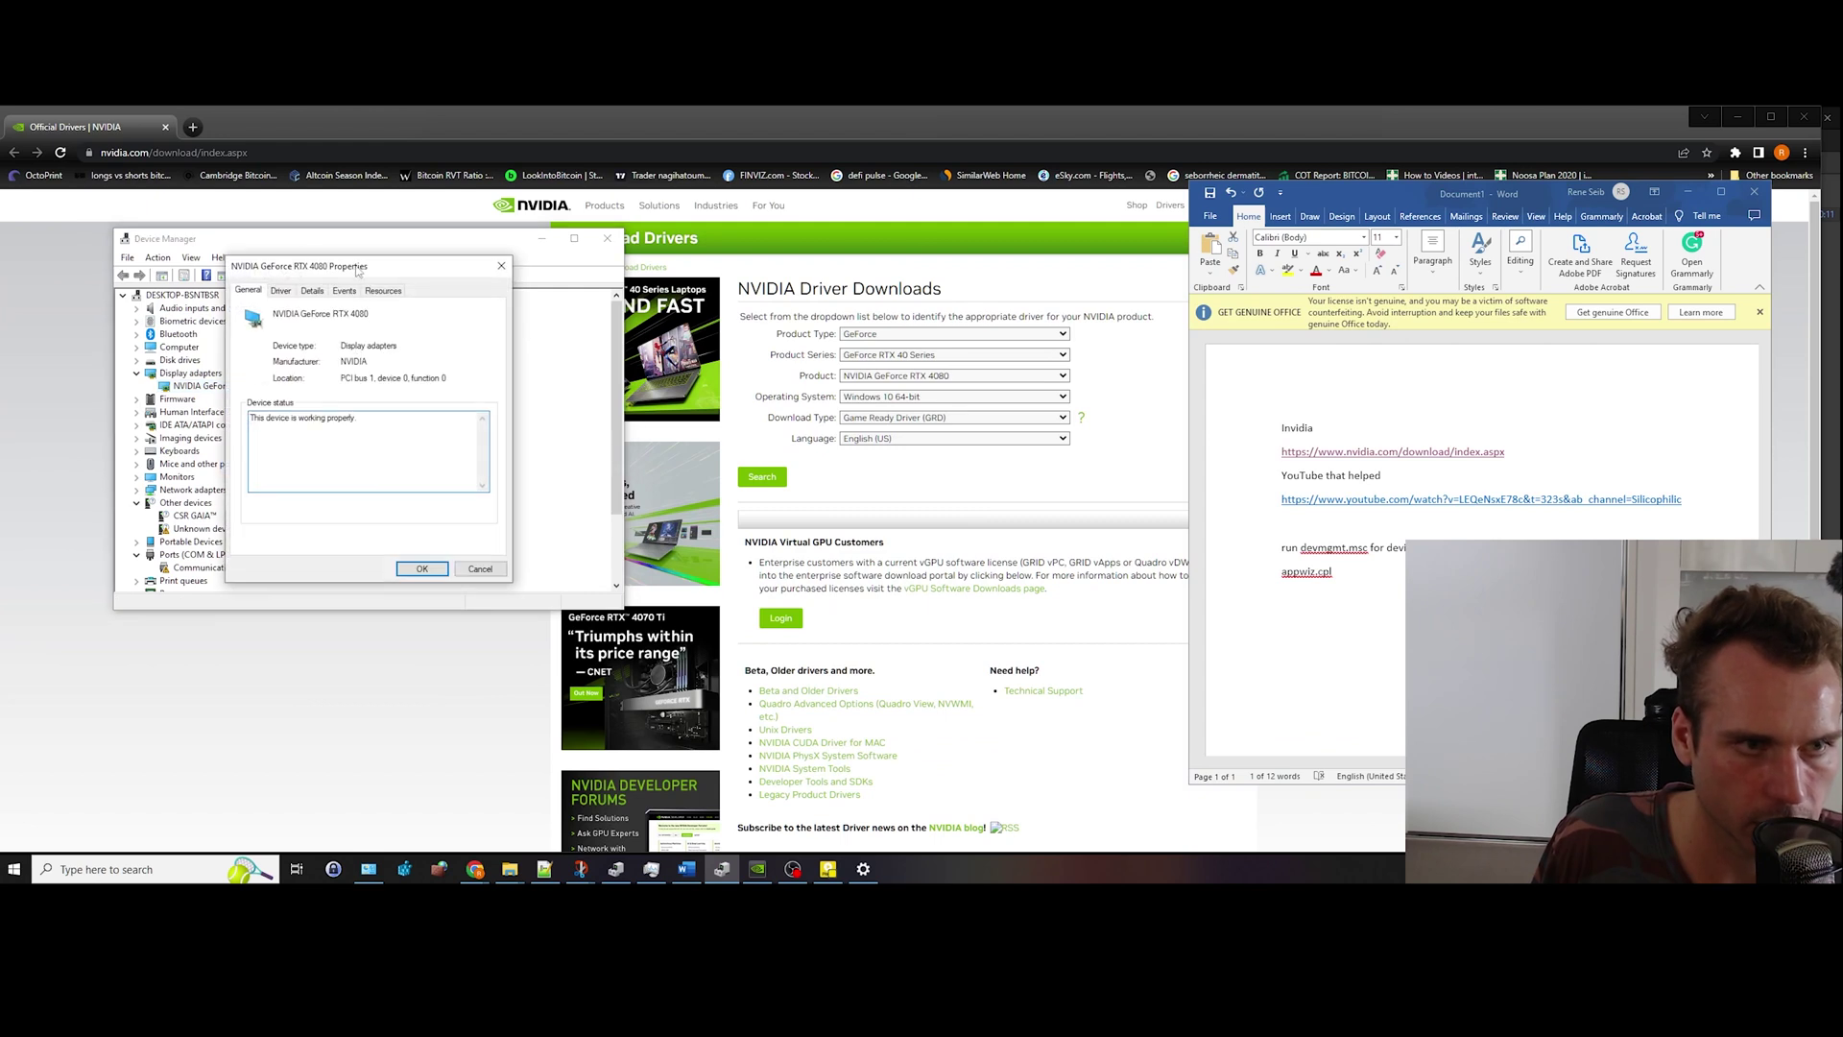
{"action": "left_click_drag", "start_coordinate": [375, 268], "coordinate": [494, 280]}
{"action": "left_click", "coordinate": [423, 311]}
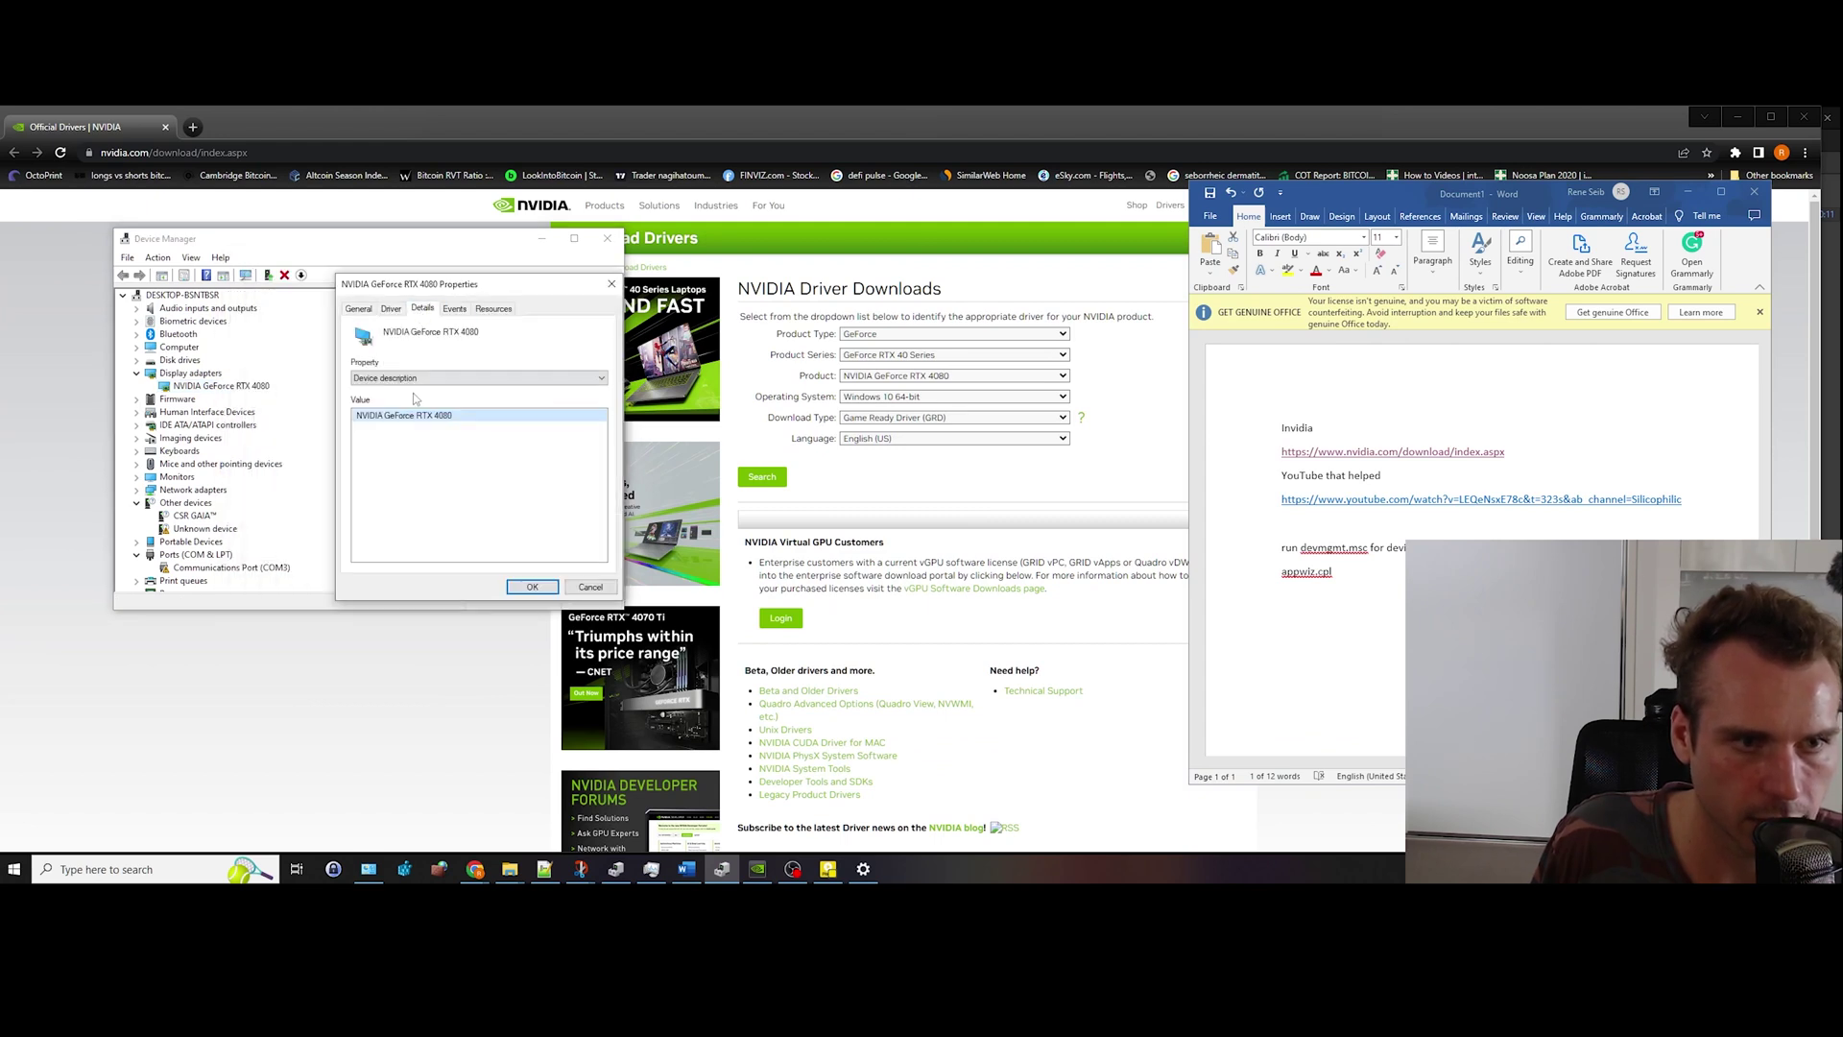
{"action": "left_click", "coordinate": [418, 382]}
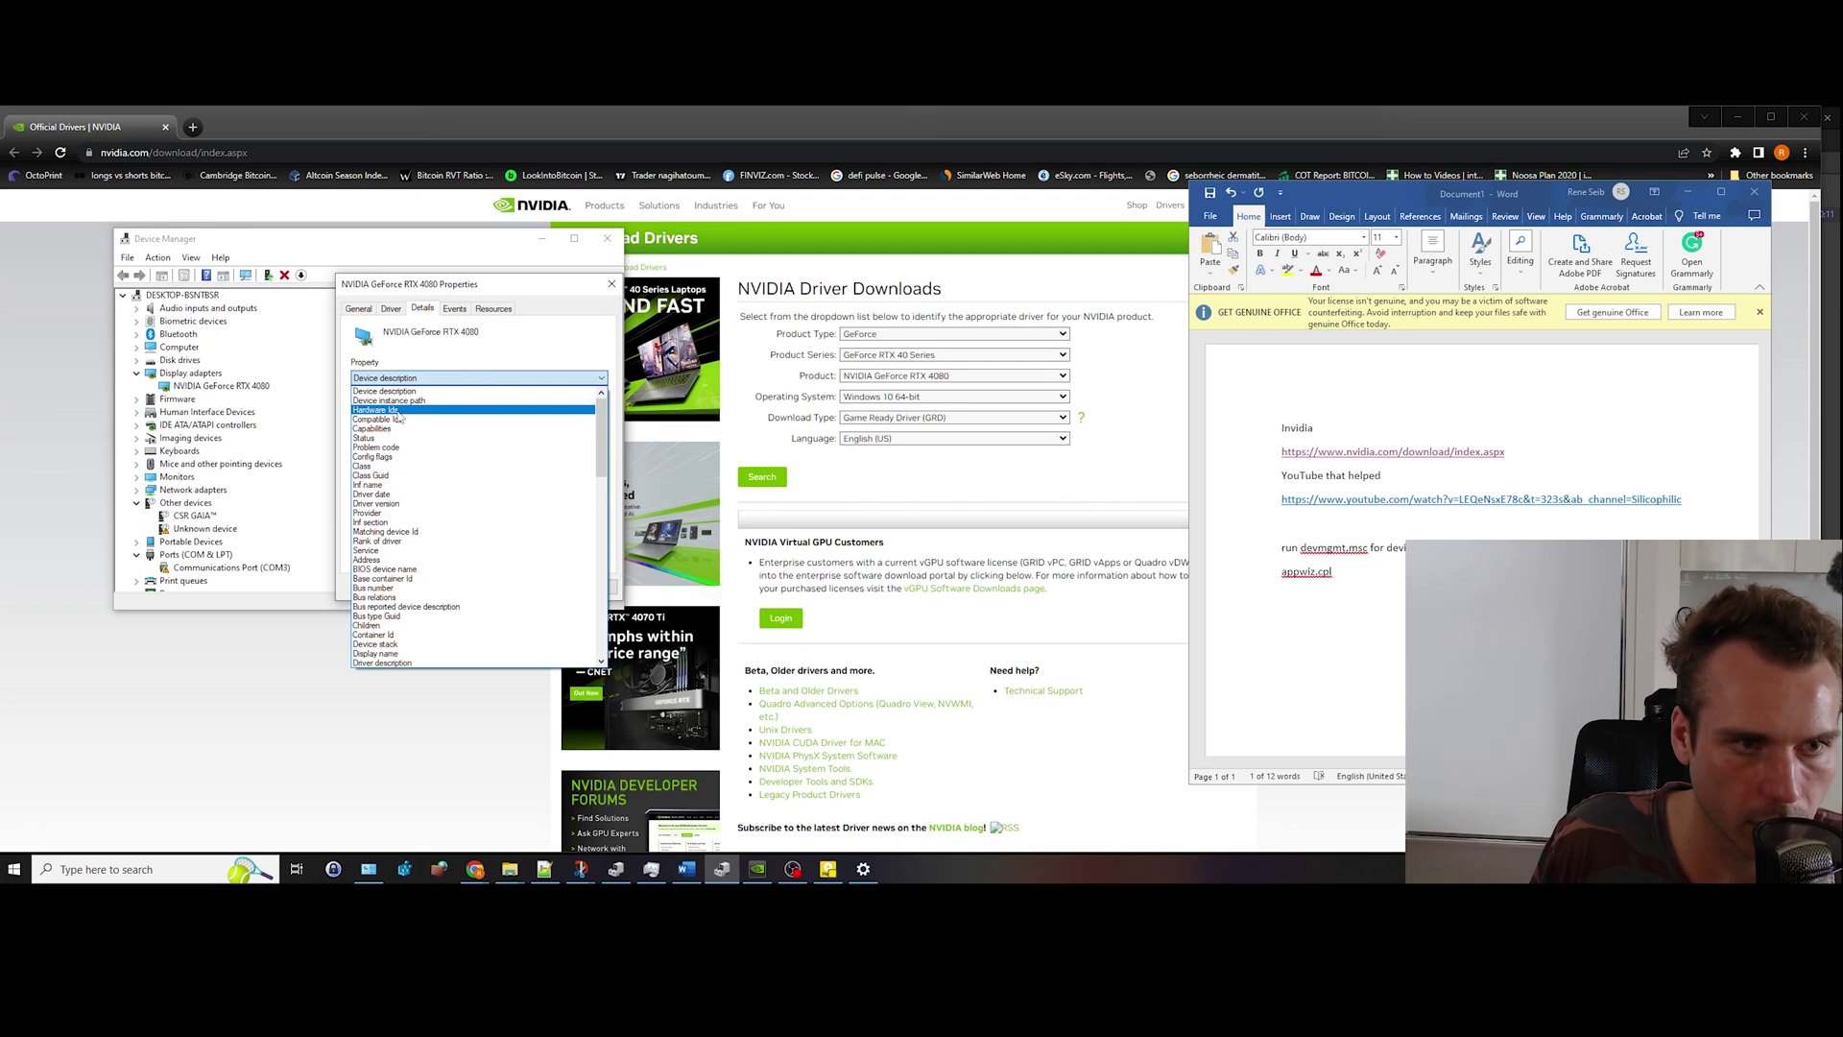
{"action": "left_click", "coordinate": [395, 410]}
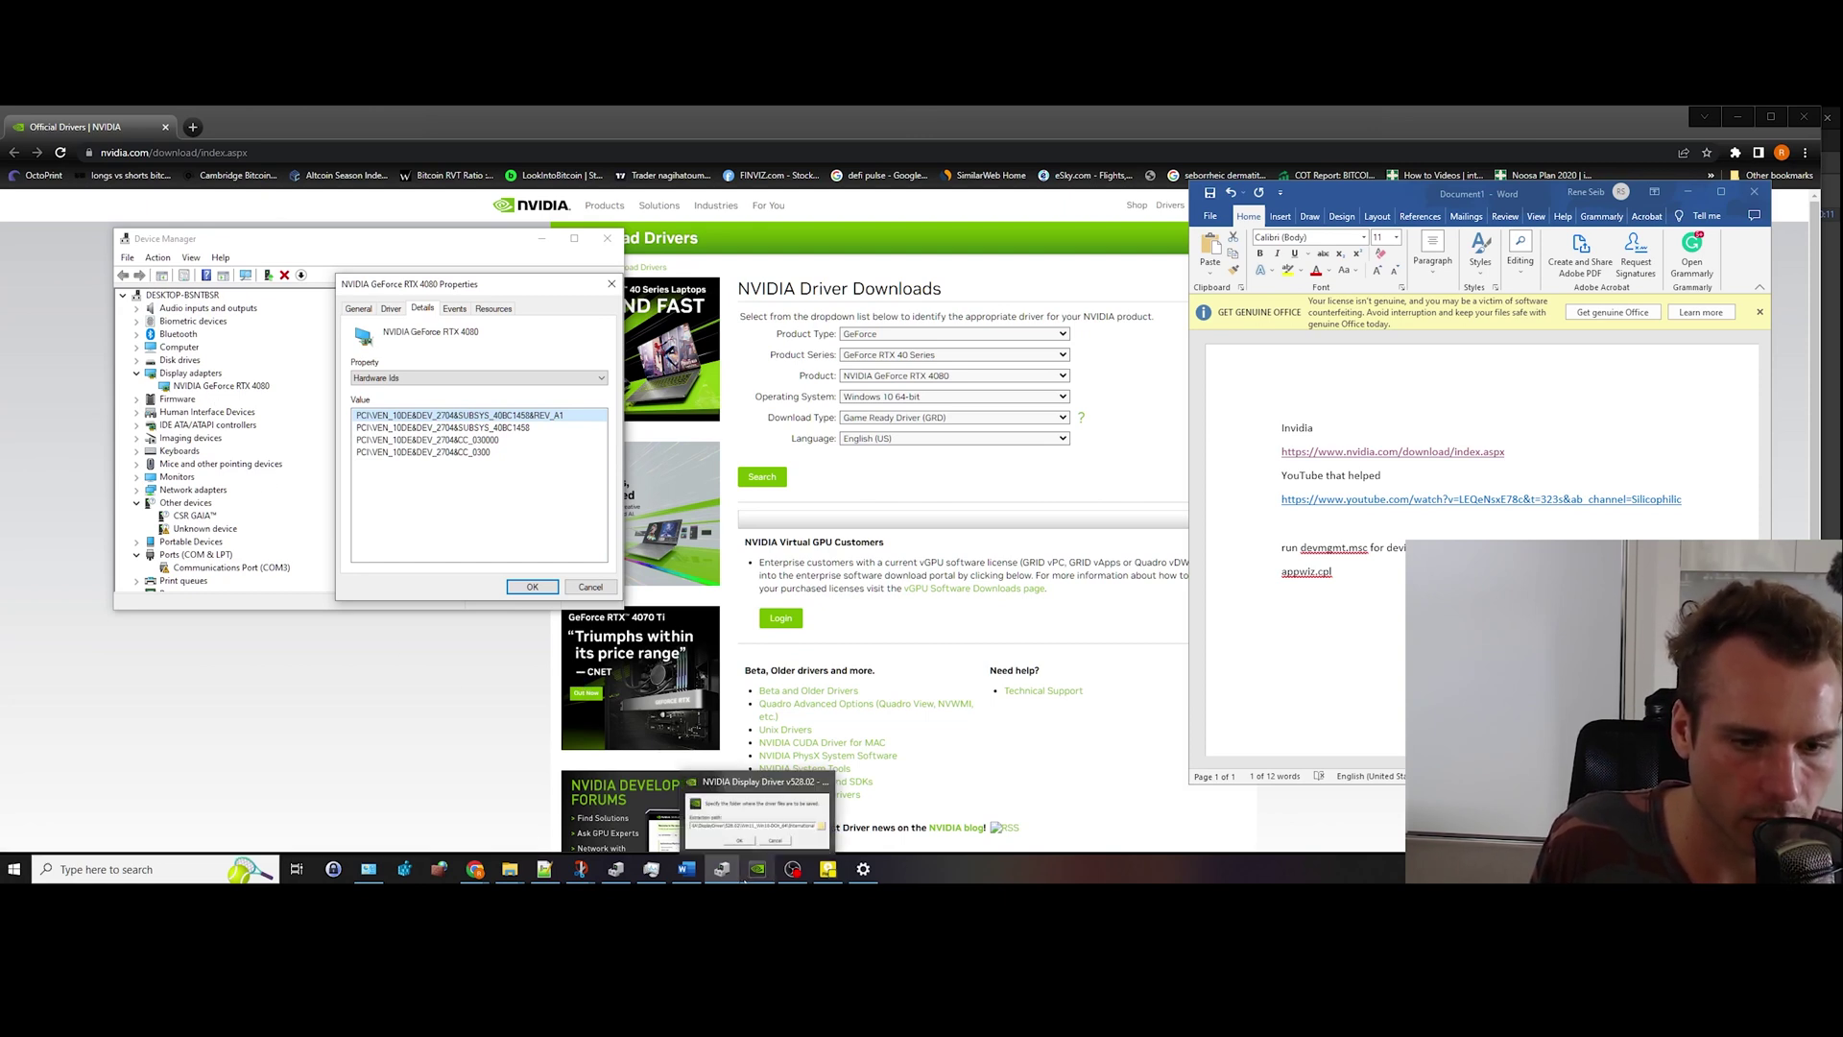
{"action": "mouse_move", "coordinate": [881, 872]}
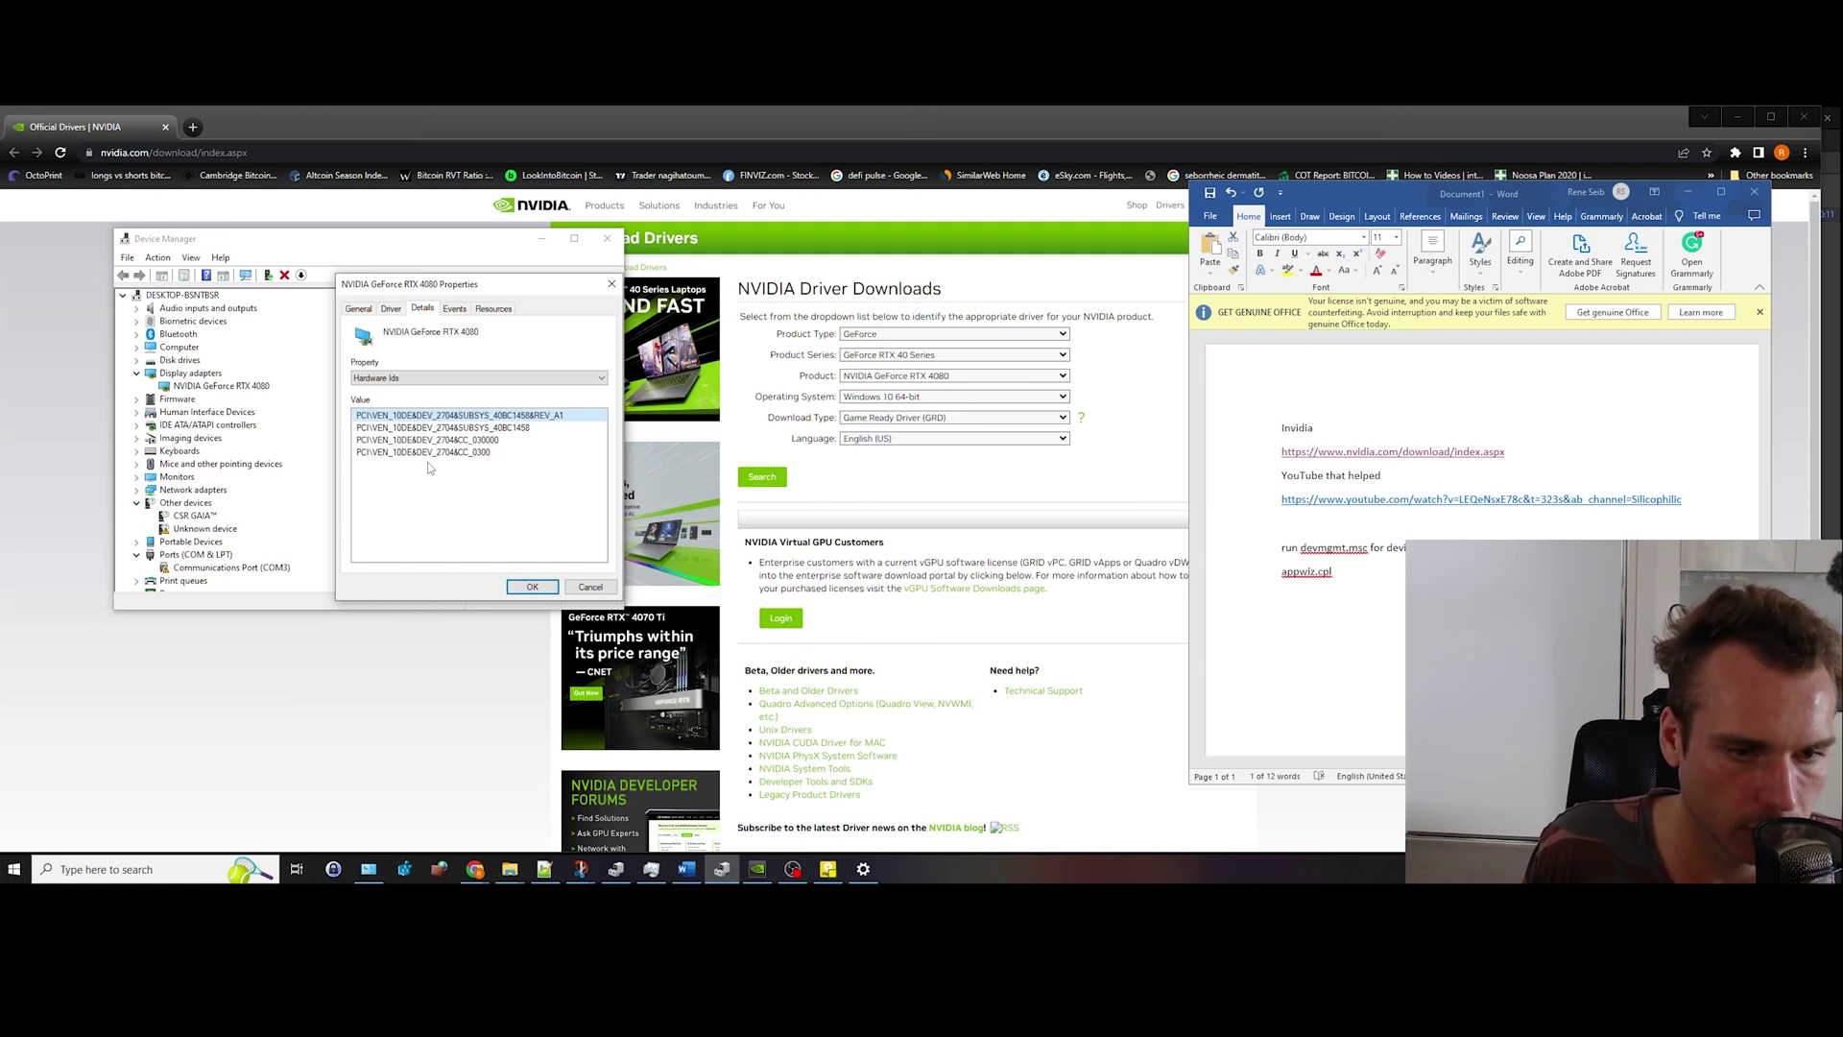
{"action": "mouse_move", "coordinate": [760, 875]}
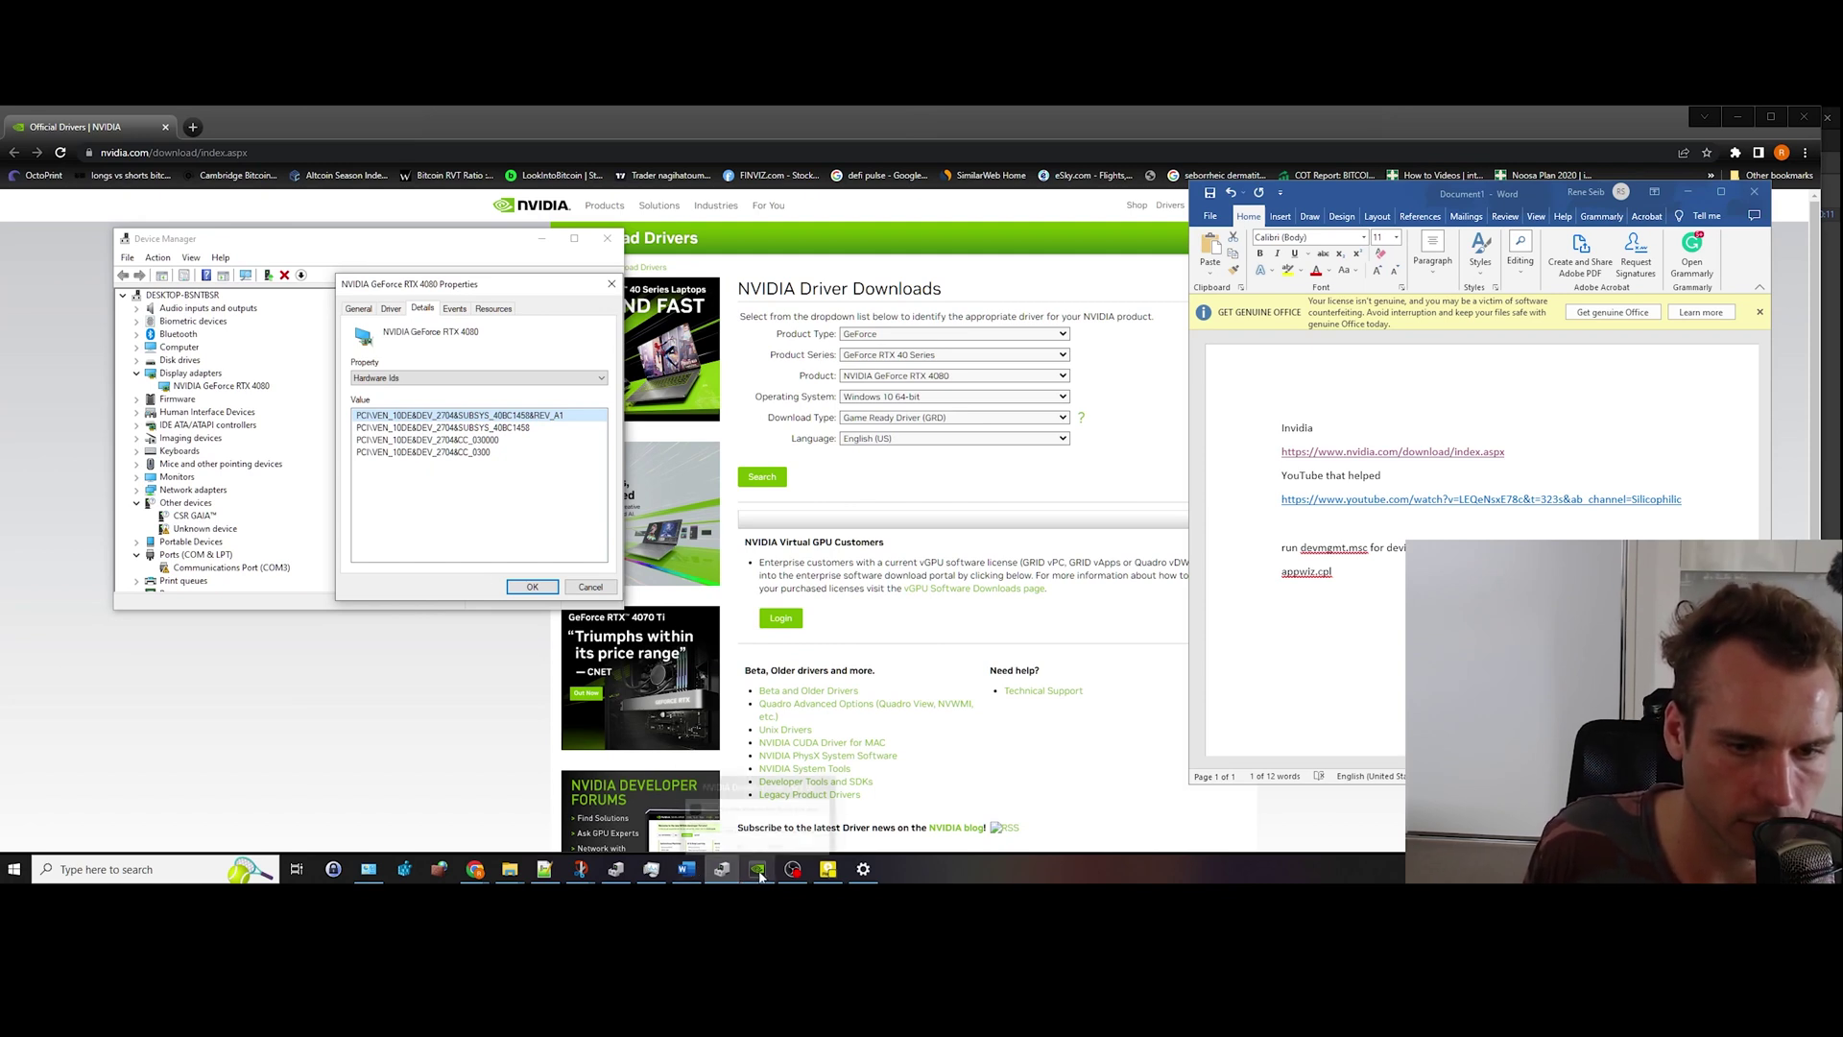